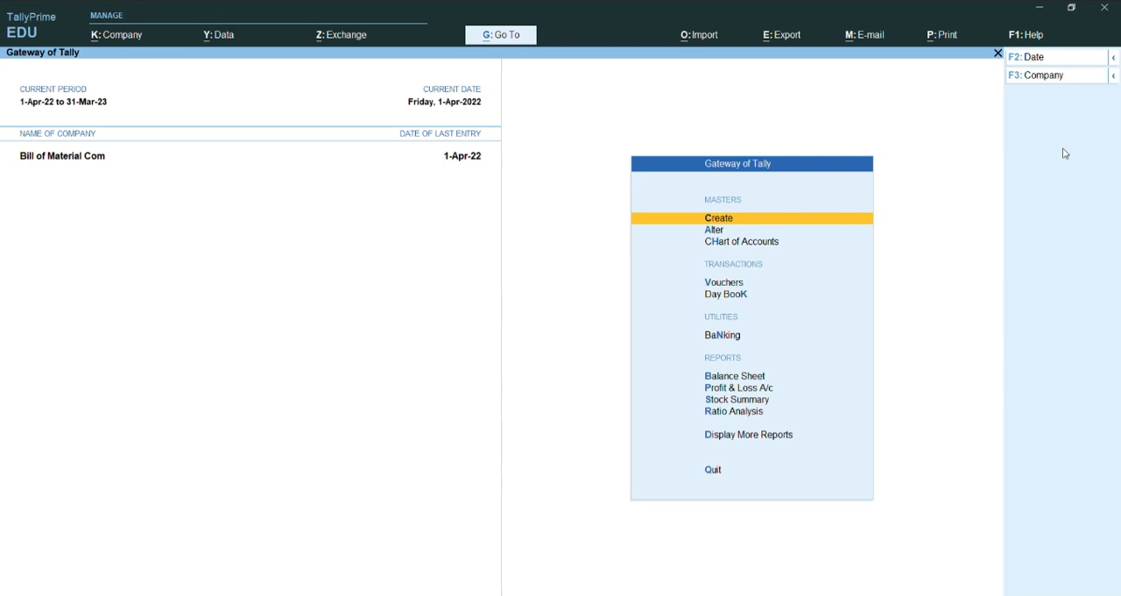
Step: Start creating a new Pay Heads master from the payroll masters
{"action": "key", "text": "Down"}
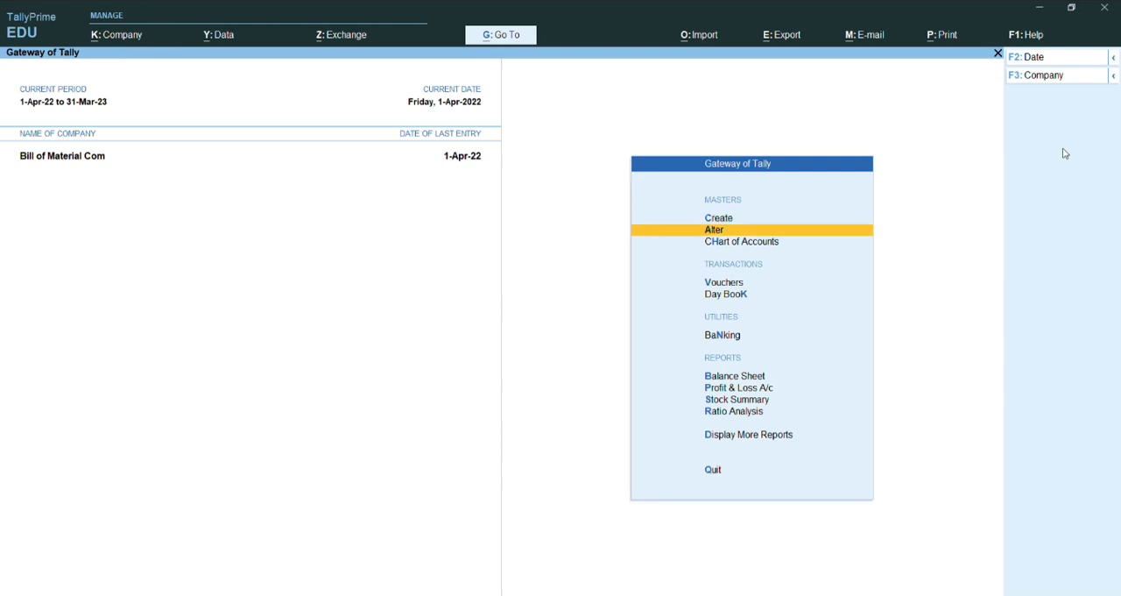
{"action": "key", "text": "Up"}
{"action": "key", "text": "Return"}
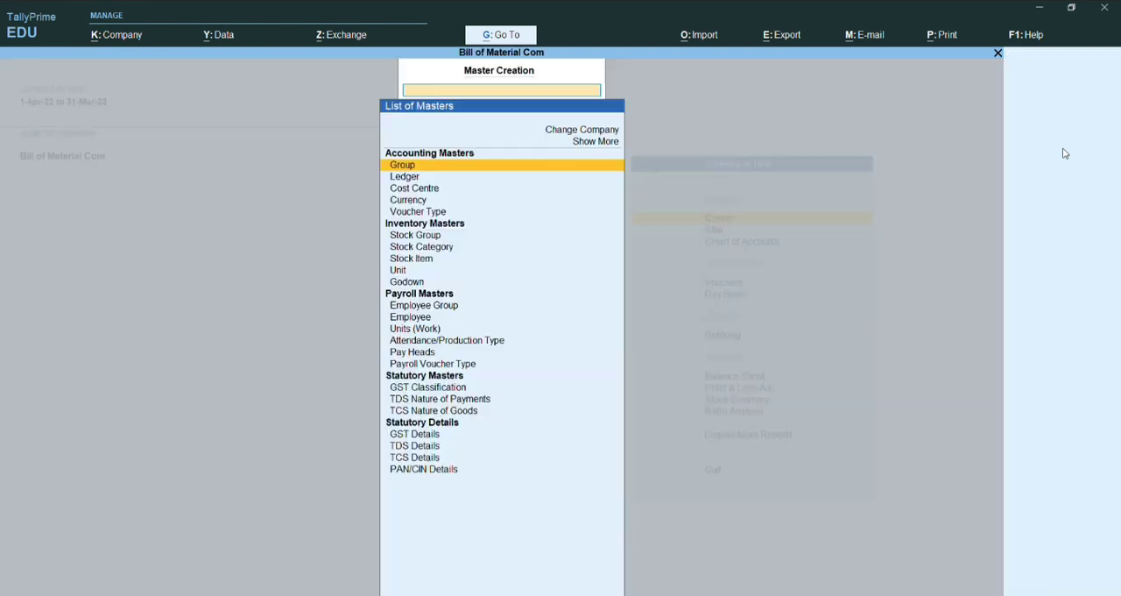
{"action": "key", "text": "Down"}
{"action": "key", "text": "Down"}
{"action": "key", "text": "Down"}
{"action": "key", "text": "Down"}
{"action": "key", "text": "Down"}
{"action": "key", "text": "Down"}
{"action": "key", "text": "Down"}
{"action": "key", "text": "Down"}
{"action": "key", "text": "Down"}
{"action": "key", "text": "Down"}
{"action": "key", "text": "Down"}
{"action": "key", "text": "Down"}
{"action": "key", "text": "Down"}
{"action": "key", "text": "Down"}
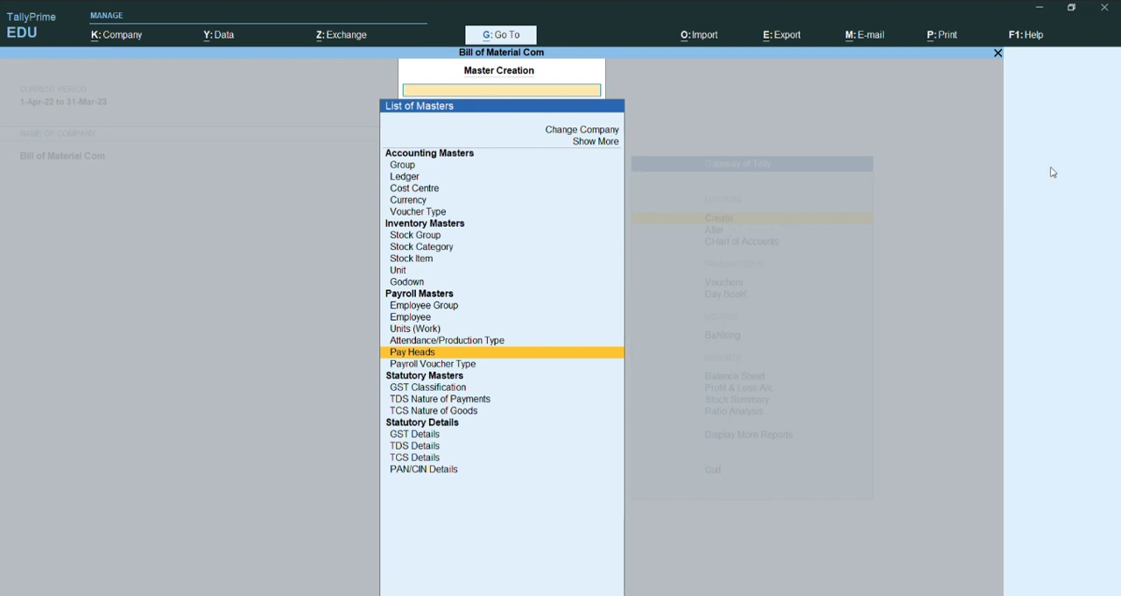
{"action": "key", "text": "Return"}
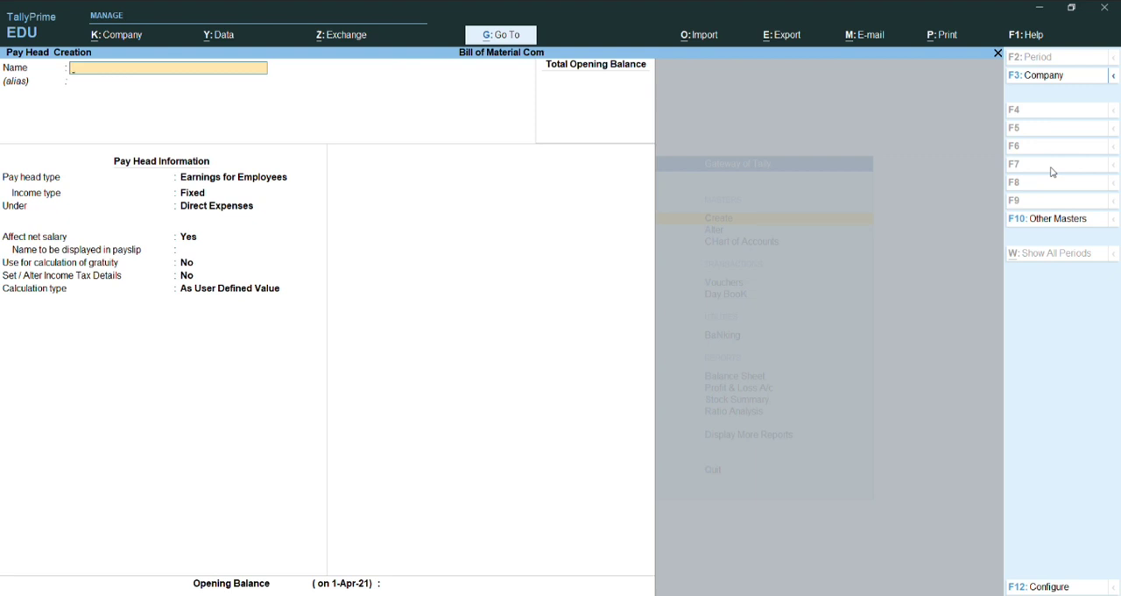
Step: Name the new pay head EPF 12%
{"action": "type", "text": "EP"}
{"action": "type", "text": "F 12"}
{"action": "type", "text": "12"}
{"action": "key", "text": "BackSpace"}
{"action": "key", "text": "BackSpace"}
{"action": "type", "text": "%"}
{"action": "key", "text": "Return"}
{"action": "key", "text": "Return"}
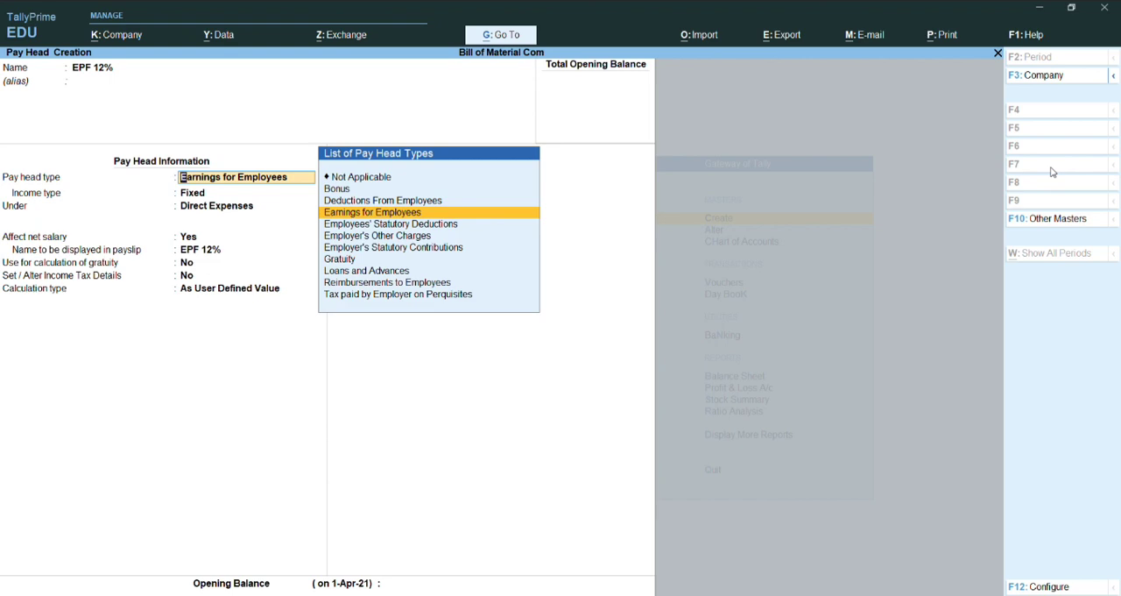
Step: Set the pay head type to Employees' Statutory Deductions with PF Account (A/c No. 1) as the statutory pay type
{"action": "key", "text": "Down"}
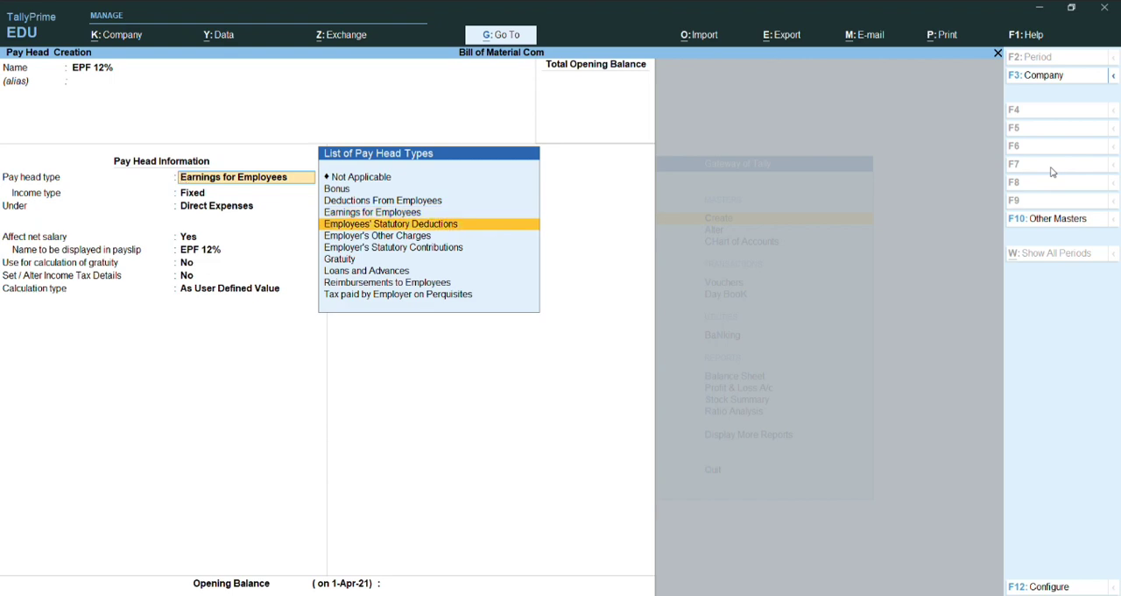
{"action": "key", "text": "Return"}
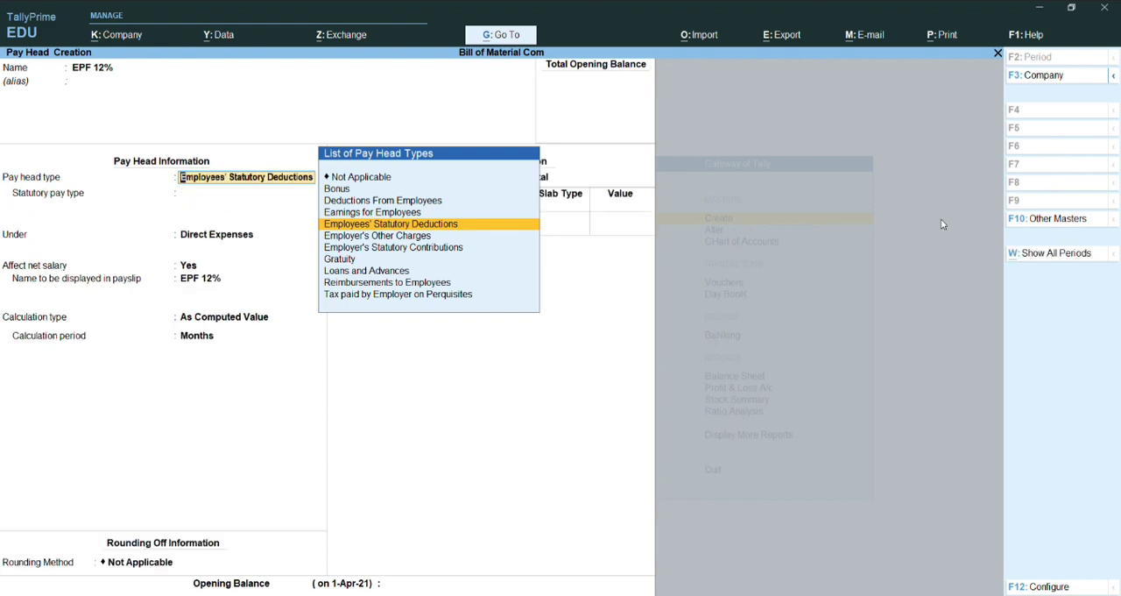
{"action": "key", "text": "Return"}
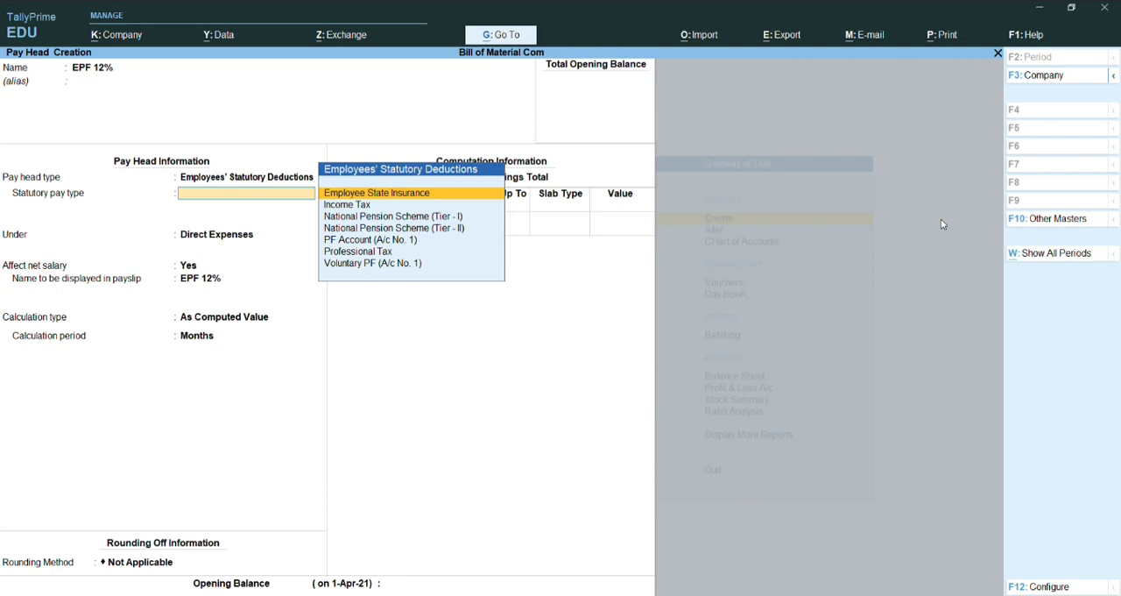
{"action": "key", "text": "Down"}
{"action": "key", "text": "Down"}
{"action": "key", "text": "Down"}
{"action": "key", "text": "Down"}
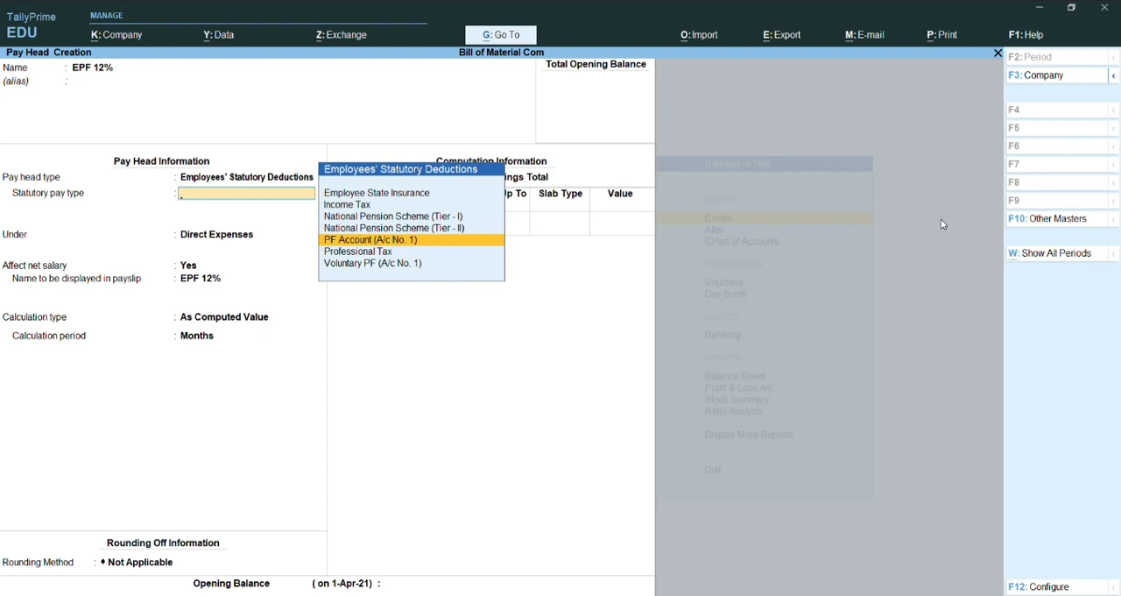
{"action": "key", "text": "Return"}
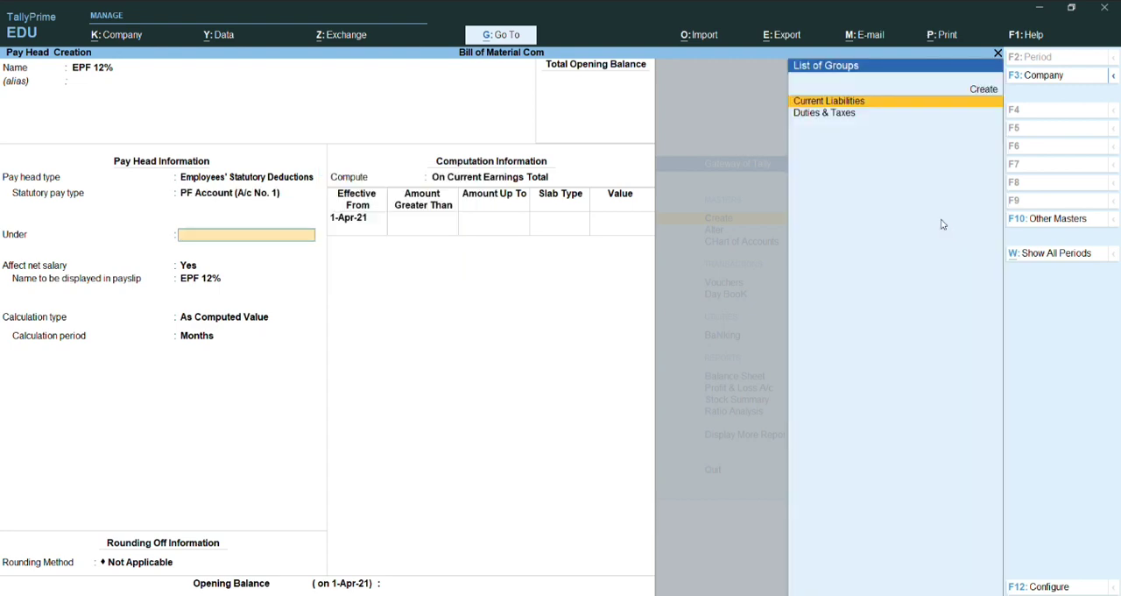
Step: Place the pay head under Current Liabilities, accepting Yes for affecting net salary and the default payslip name
{"action": "key", "text": "Return"}
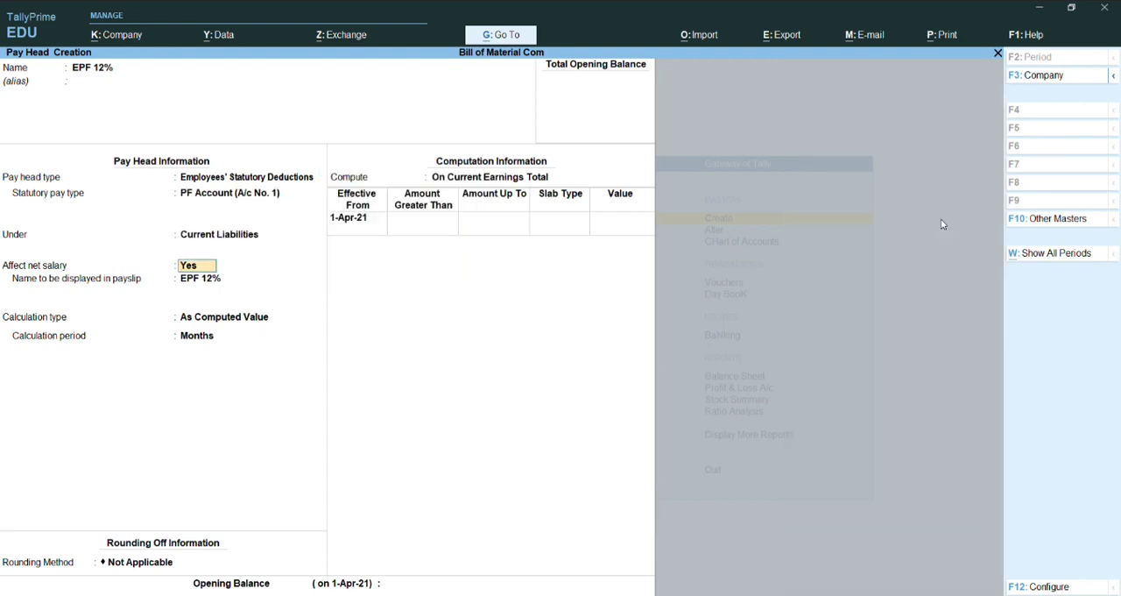
{"action": "key", "text": "Return"}
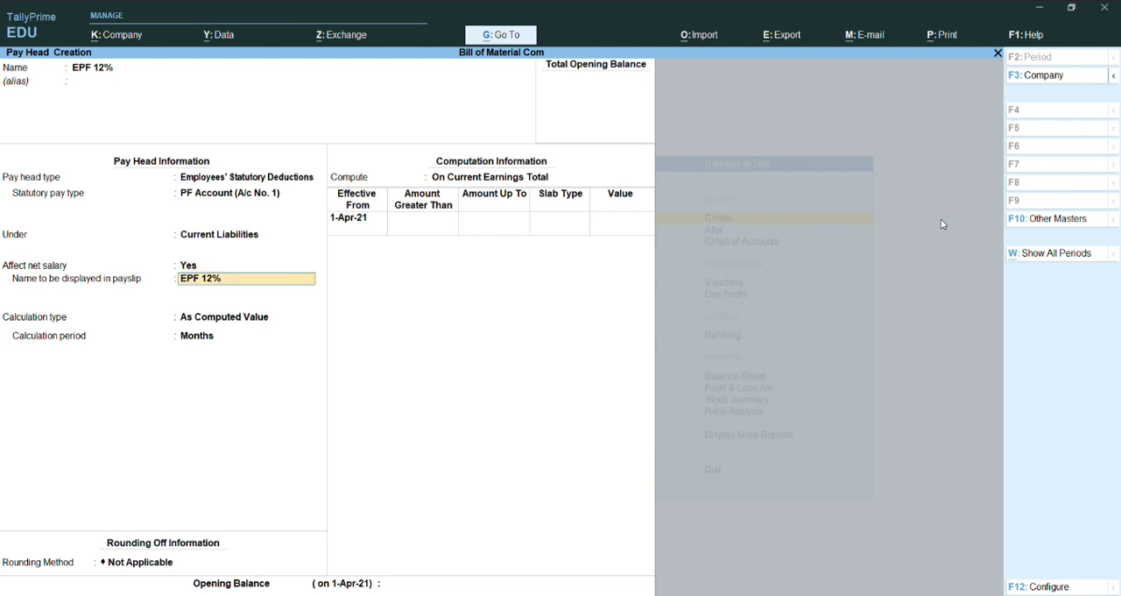
{"action": "key", "text": "Return"}
{"action": "key", "text": "Return"}
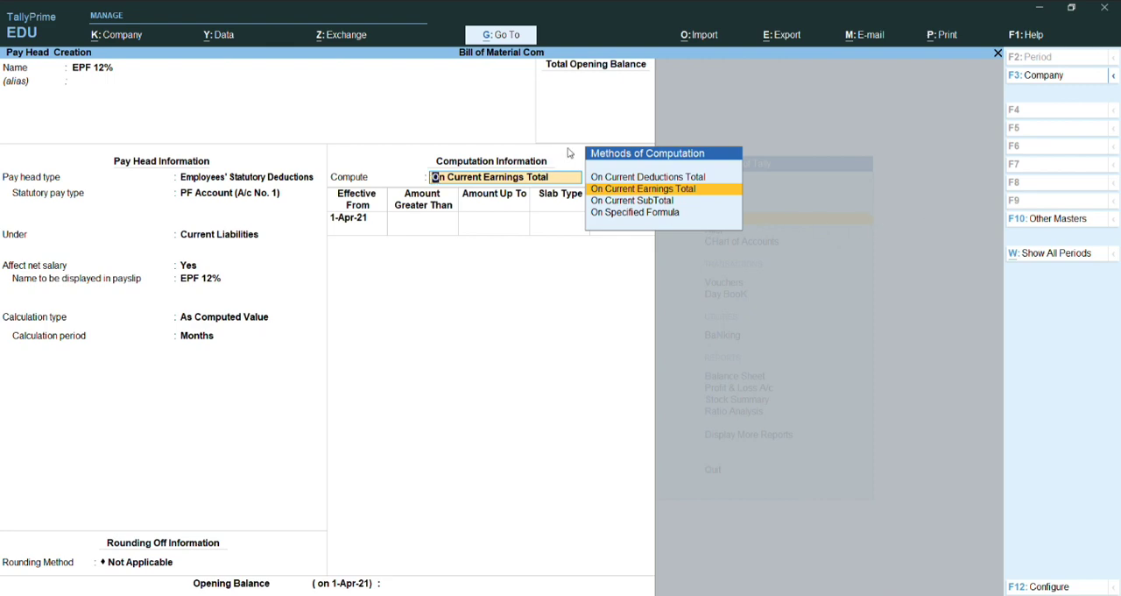
Step: Compute the EPF pay head on a specified formula that adds Basic Salary and DA
{"action": "key", "text": "Down"}
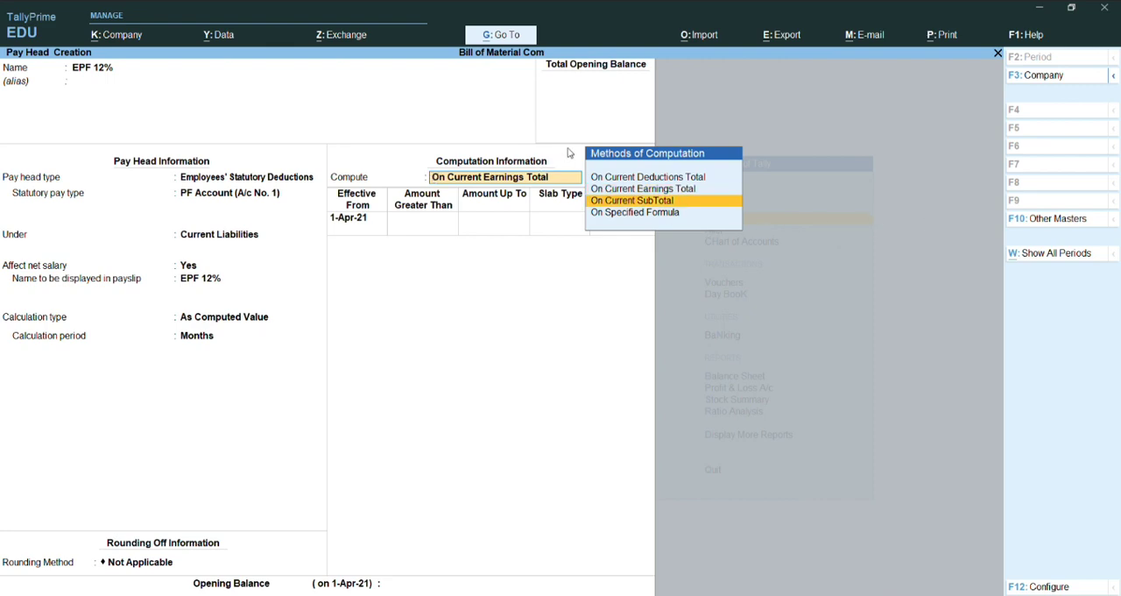
{"action": "key", "text": "Down"}
{"action": "key", "text": "Return"}
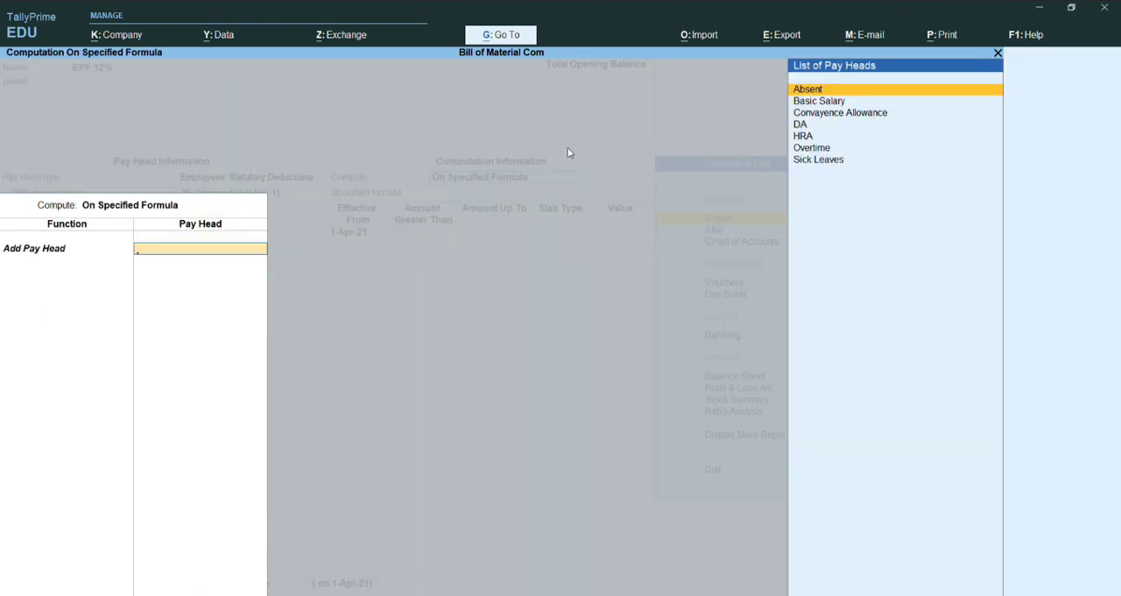
{"action": "key", "text": "Down"}
{"action": "key", "text": "Down"}
{"action": "key", "text": "Up"}
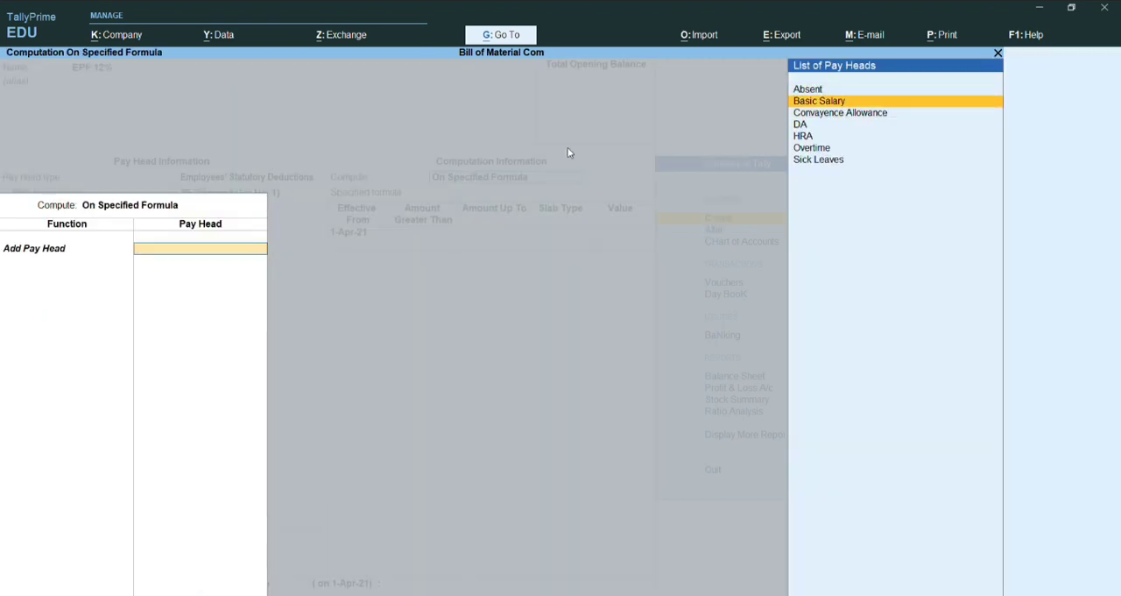
{"action": "key", "text": "Return"}
{"action": "key", "text": "Down"}
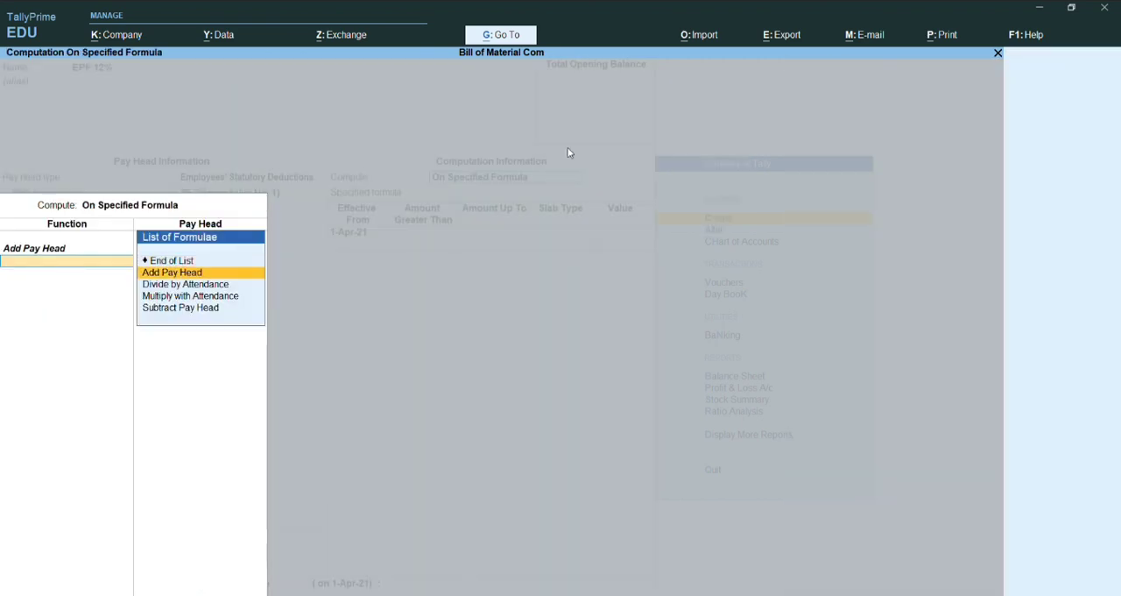
{"action": "key", "text": "Return"}
{"action": "key", "text": "Down"}
{"action": "key", "text": "Down"}
{"action": "key", "text": "Down"}
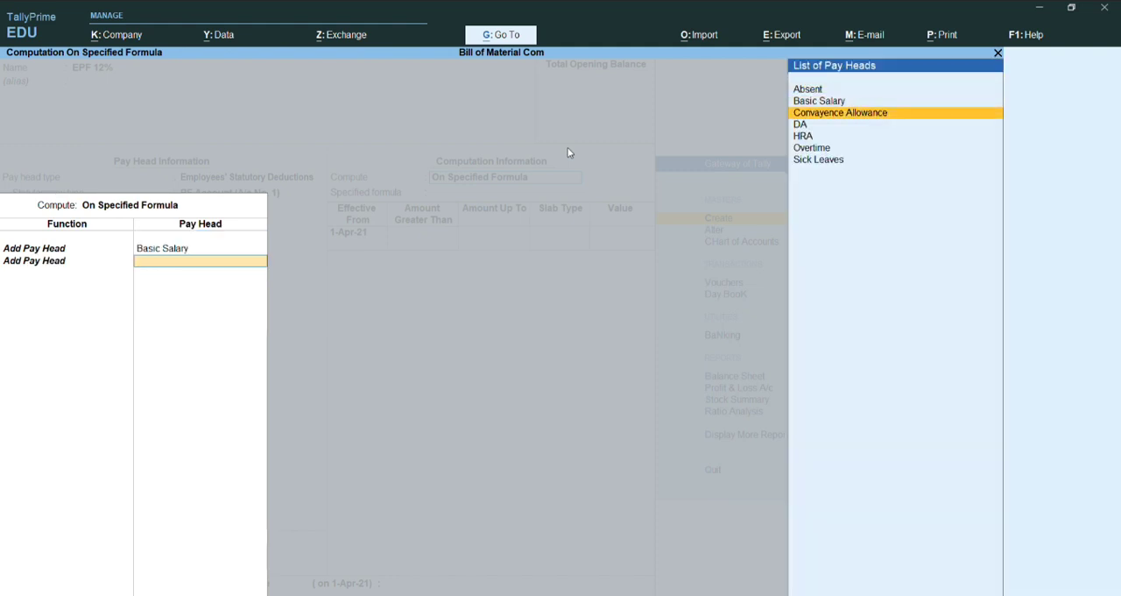
{"action": "key", "text": "Return"}
{"action": "key", "text": "Return"}
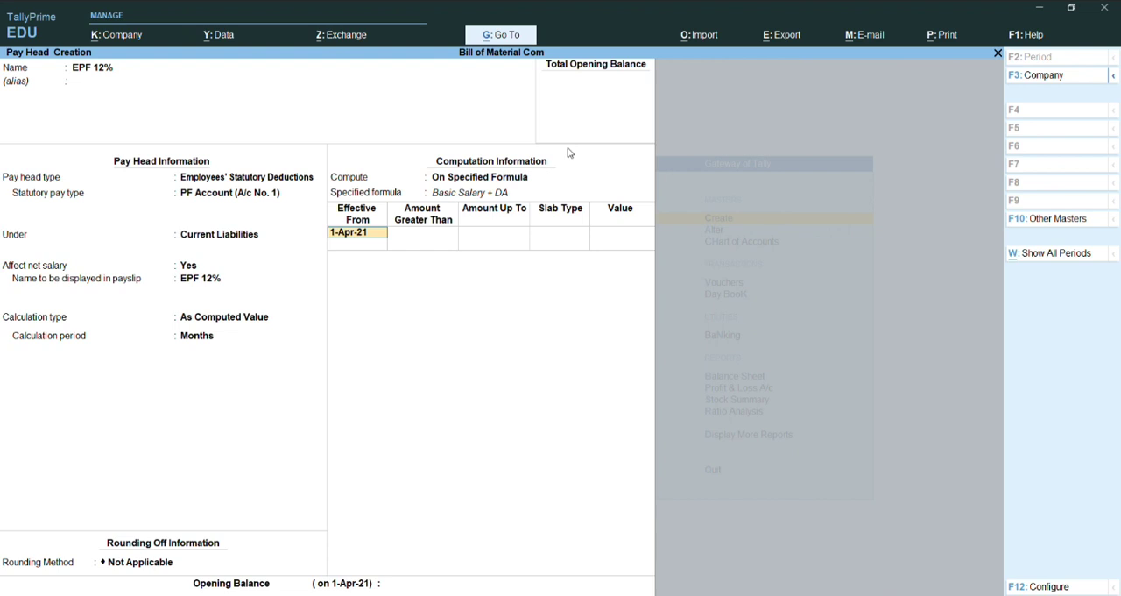
Step: Define the first slab, effective 1-Apr-21, for amounts up to 15,000 as a percentage of 0%
{"action": "key", "text": "Return"}
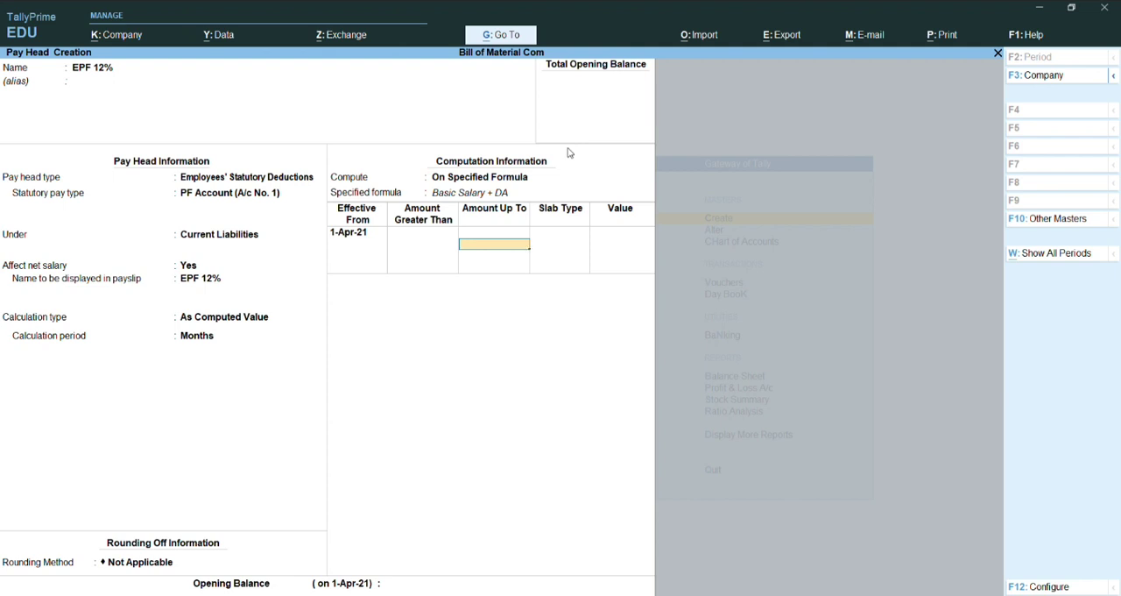
{"action": "type", "text": "15000"}
{"action": "key", "text": "Return"}
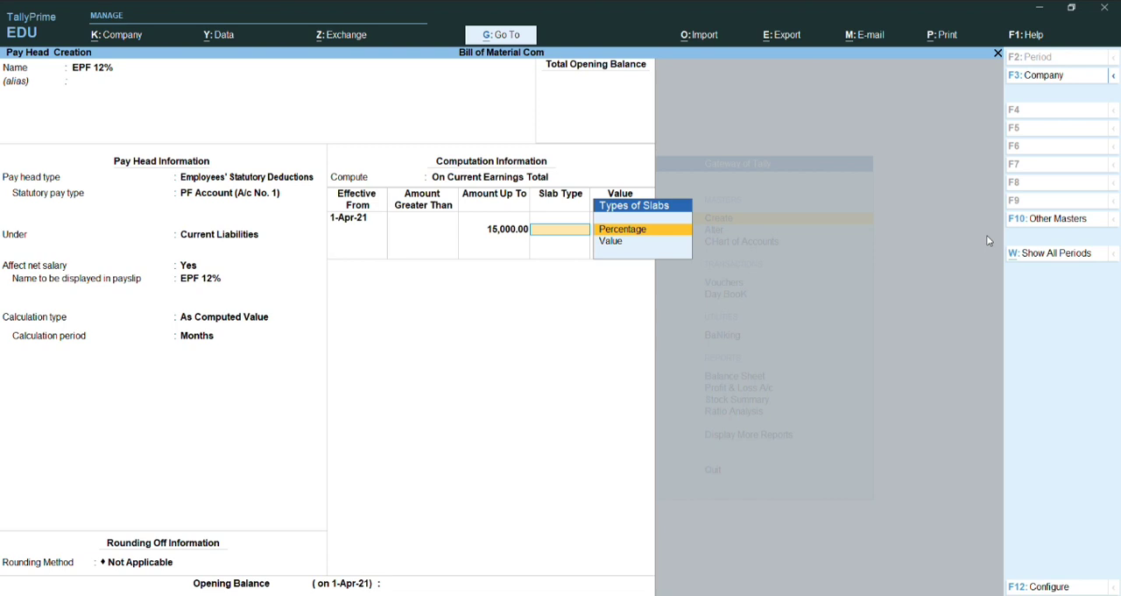
{"action": "key", "text": "Return"}
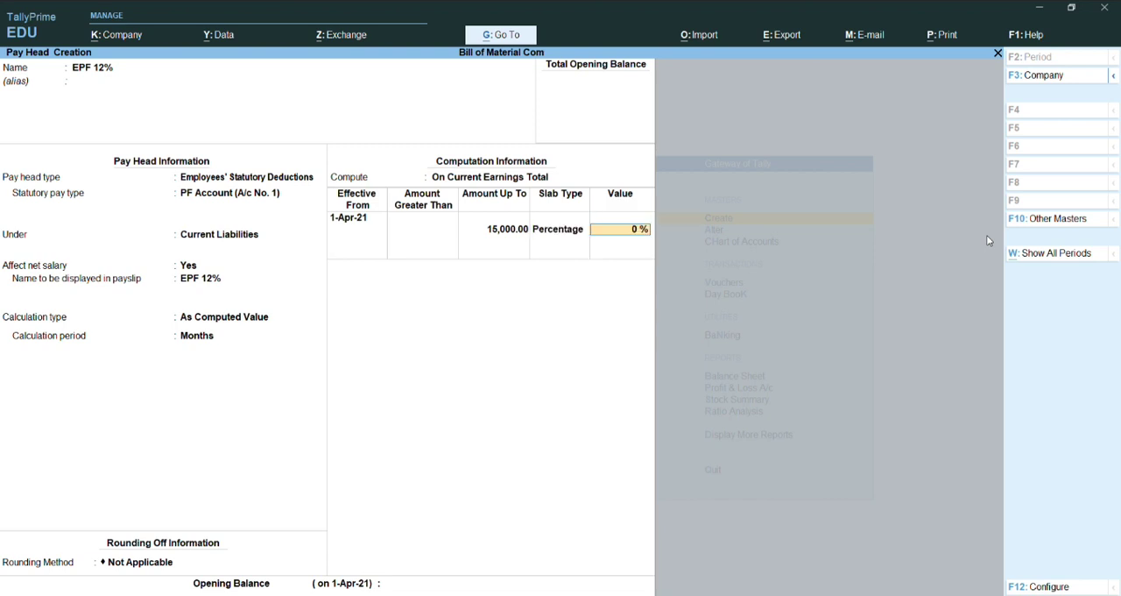
{"action": "key", "text": "Return"}
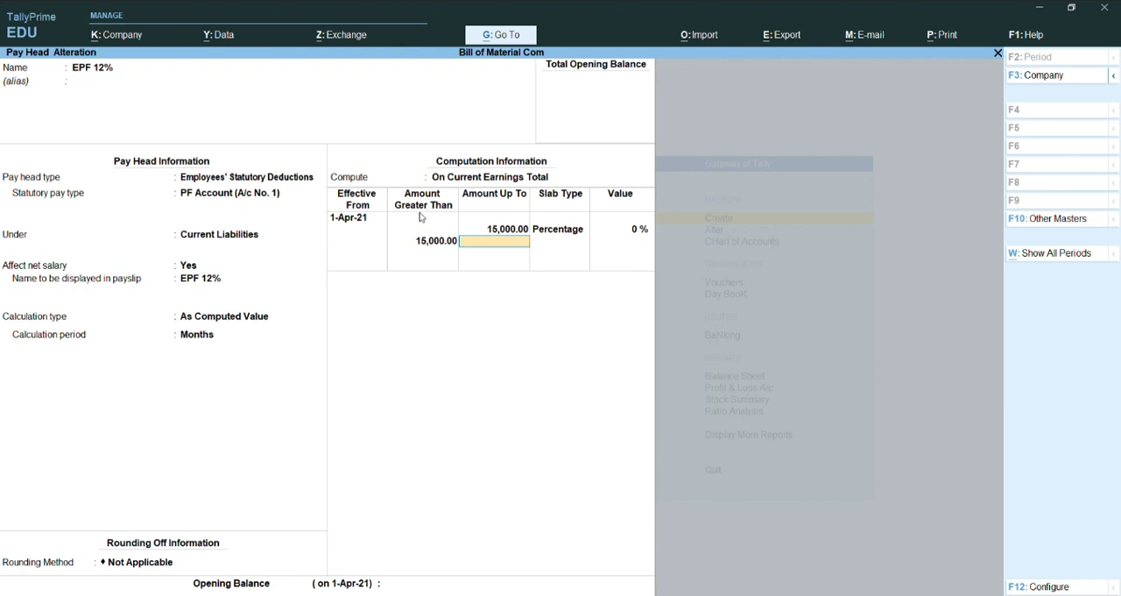
Step: Define the slab for amounts greater than 15,000 as a percentage of 12% and save the pay head
{"action": "key", "text": "Return"}
{"action": "key", "text": "Return"}
{"action": "type", "text": "12"}
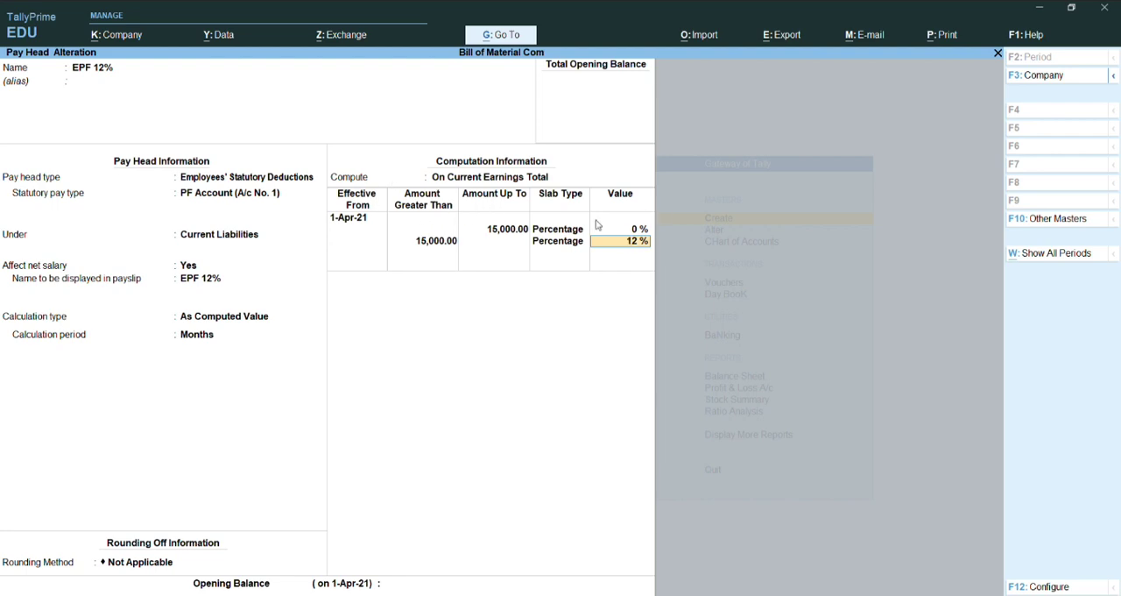
{"action": "key", "text": "ctrl+a"}
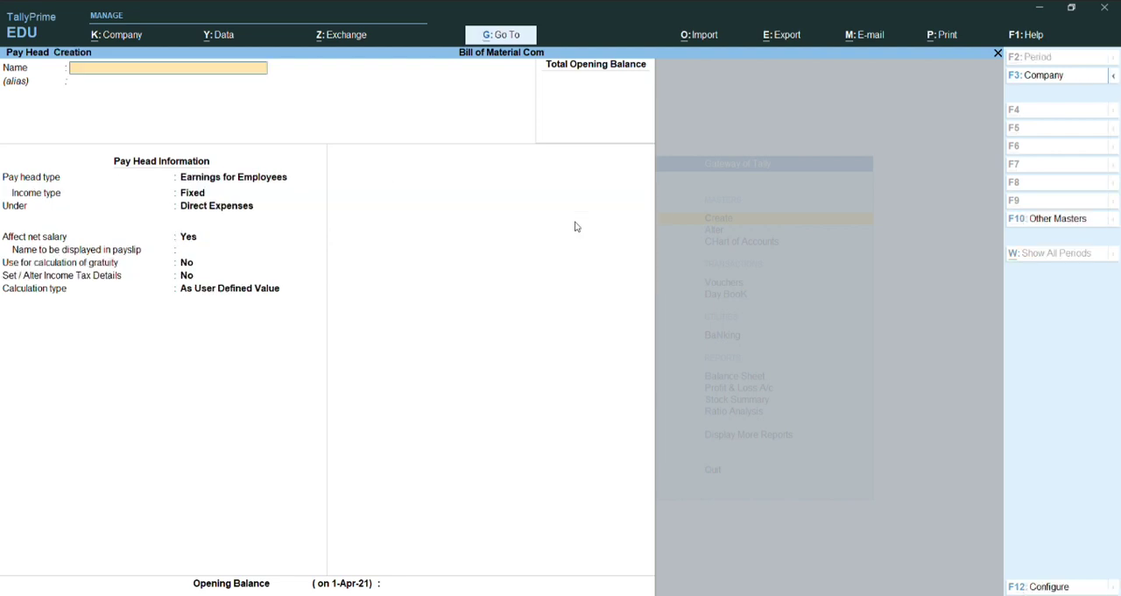
Step: Name the next new pay head EPS 8.67%
{"action": "type", "text": "EPS 8.67%"}
{"action": "key", "text": "Return"}
{"action": "key", "text": "Return"}
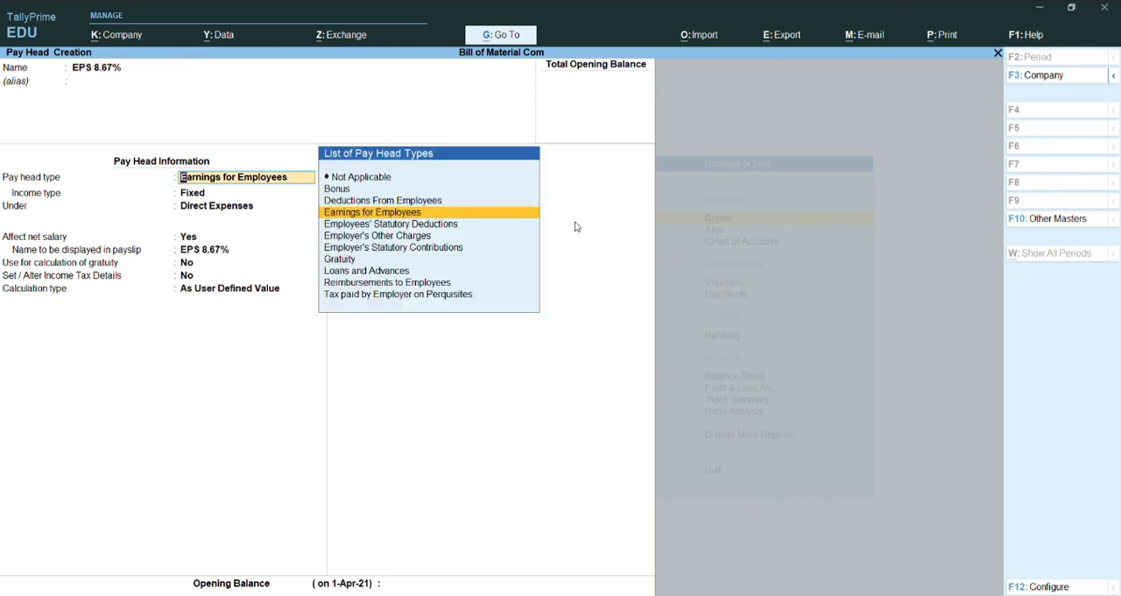
Step: Set the pay head type to Employer's Statutory Contributions with EPS Account (A/c No. 10) as the statutory pay type
{"action": "key", "text": "Down"}
{"action": "key", "text": "Down"}
{"action": "key", "text": "Down"}
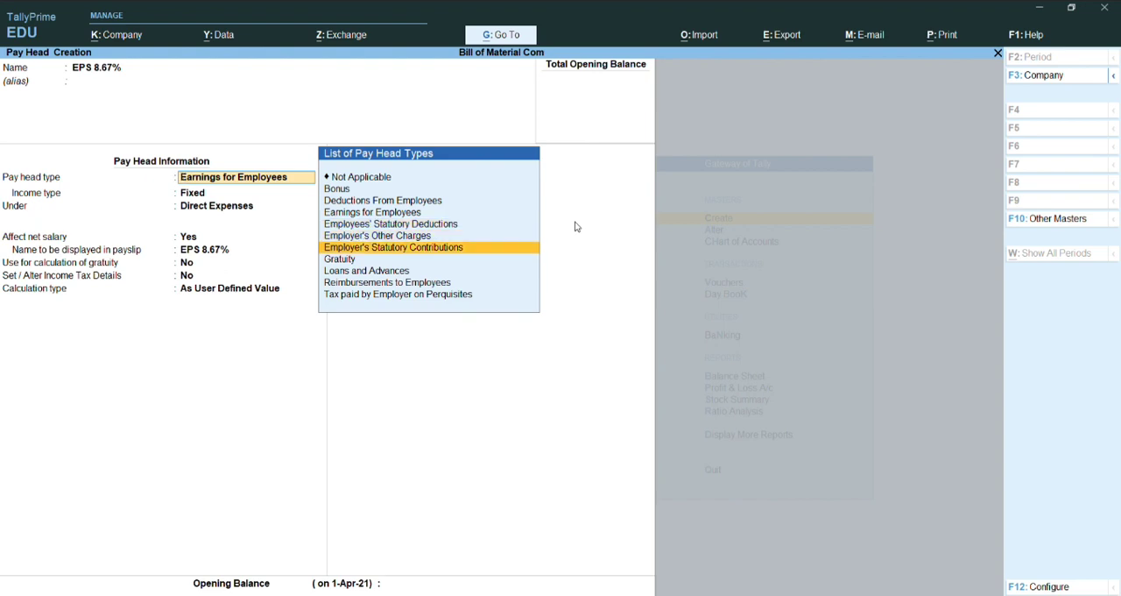
{"action": "key", "text": "Return"}
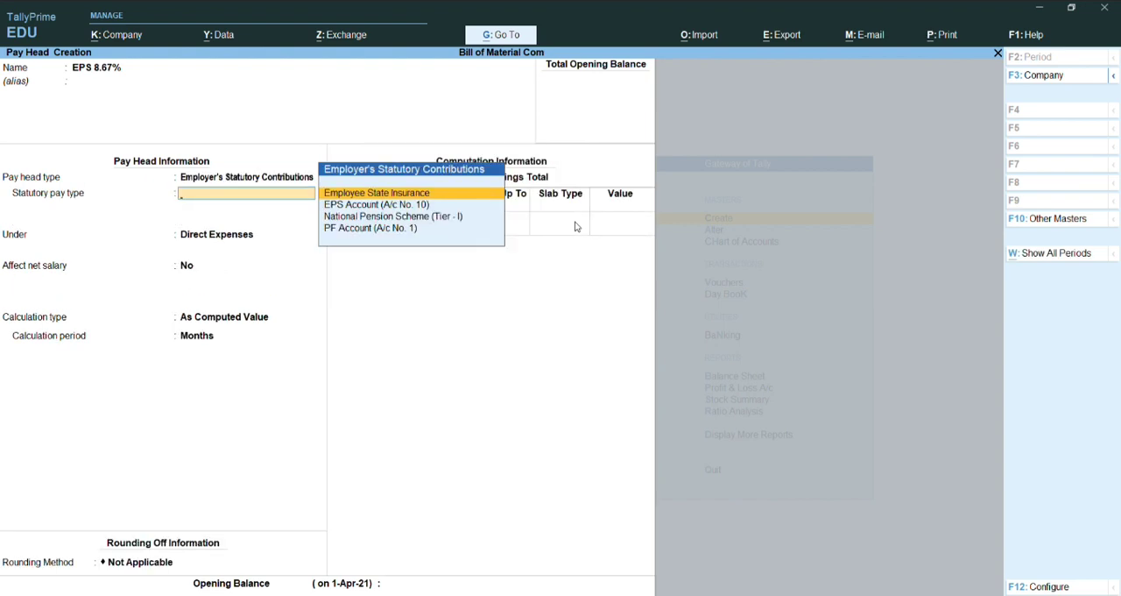
{"action": "key", "text": "Down"}
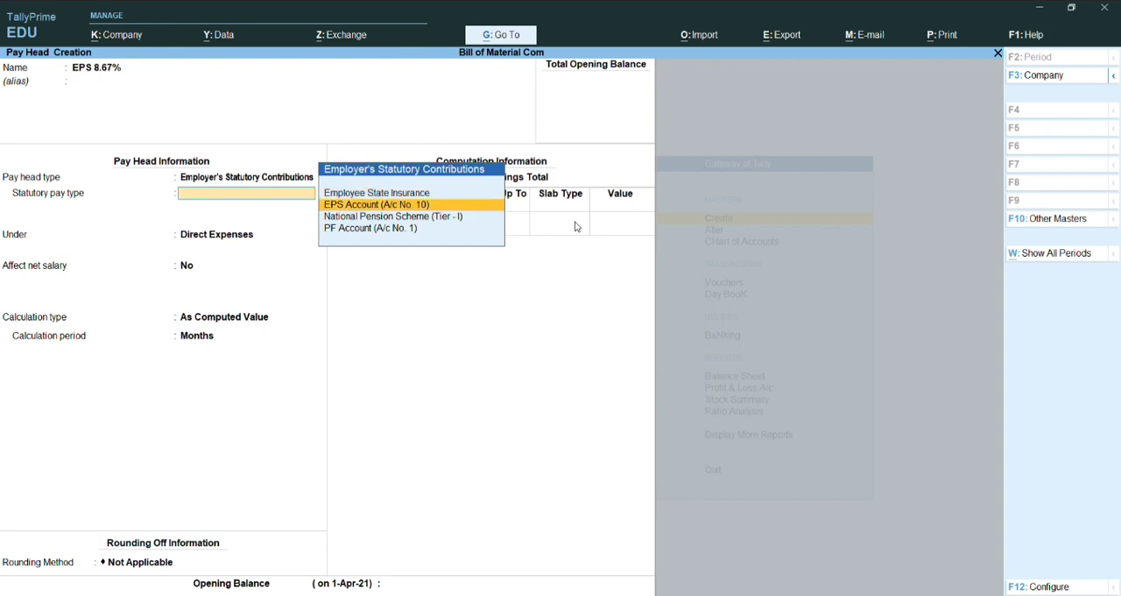
{"action": "key", "text": "Return"}
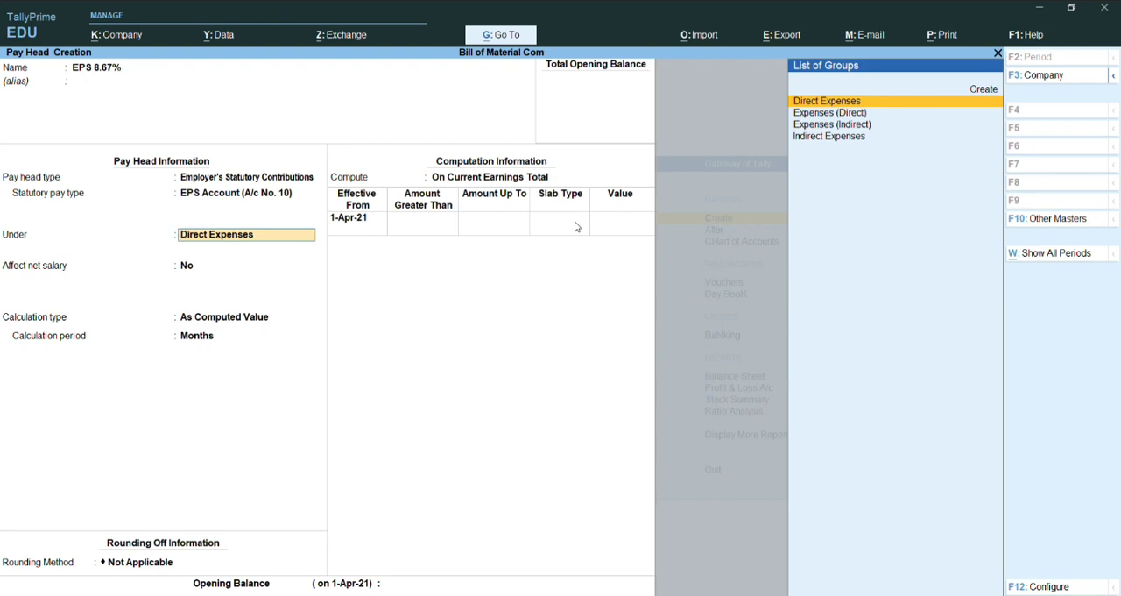
Step: Place the EPS pay head under Direct Expenses without rounding and set it to compute On Specified Formula
{"action": "key", "text": "Return"}
{"action": "key", "text": "Return"}
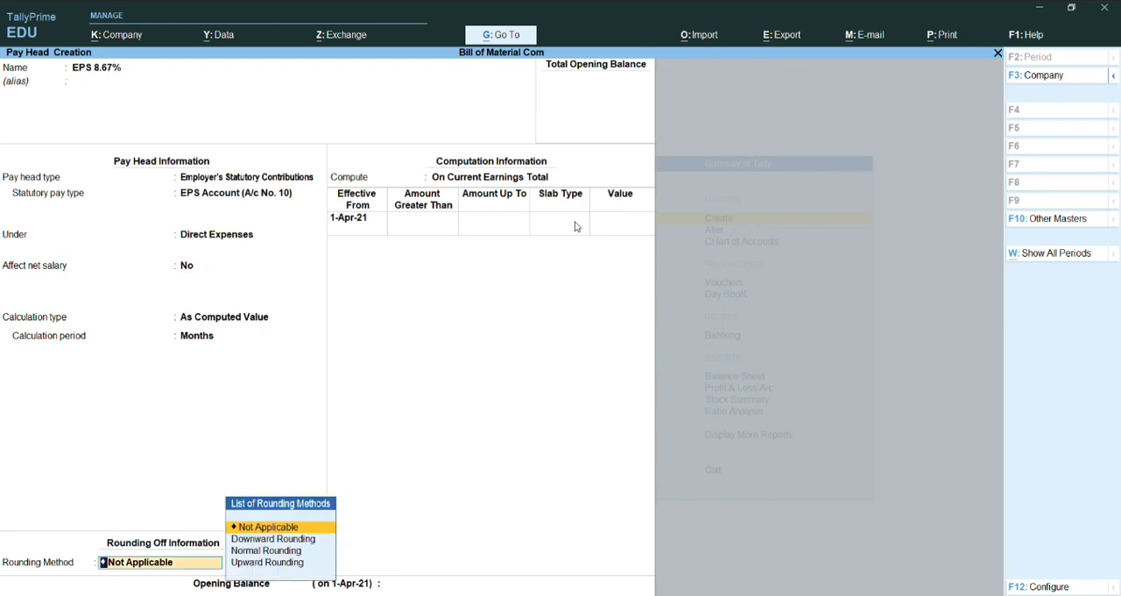
{"action": "key", "text": "Return"}
{"action": "key", "text": "Down"}
{"action": "key", "text": "Down"}
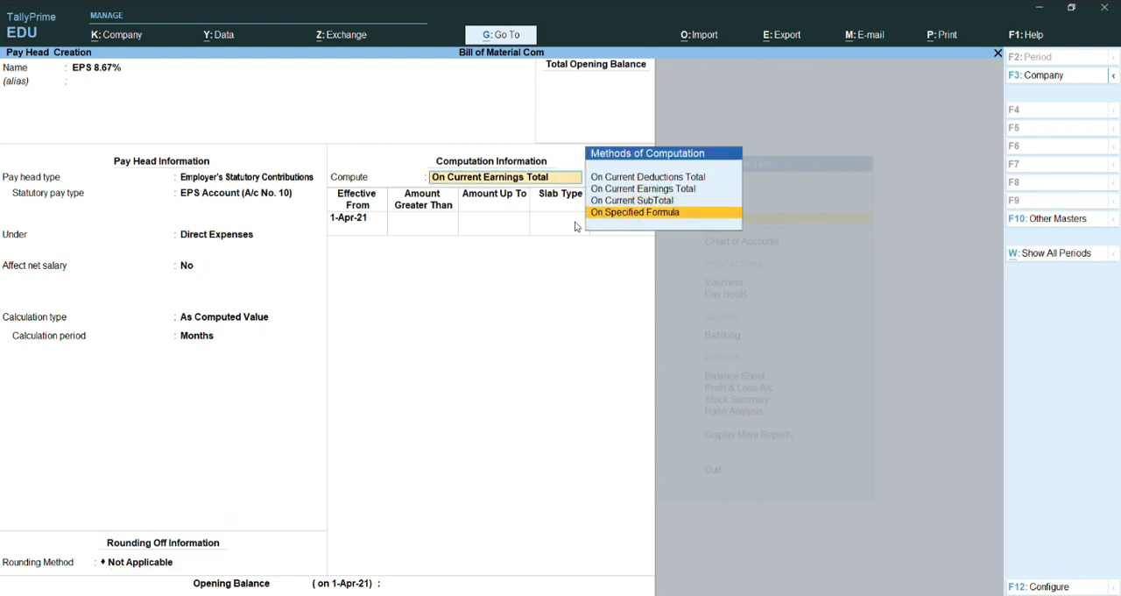
{"action": "key", "text": "Return"}
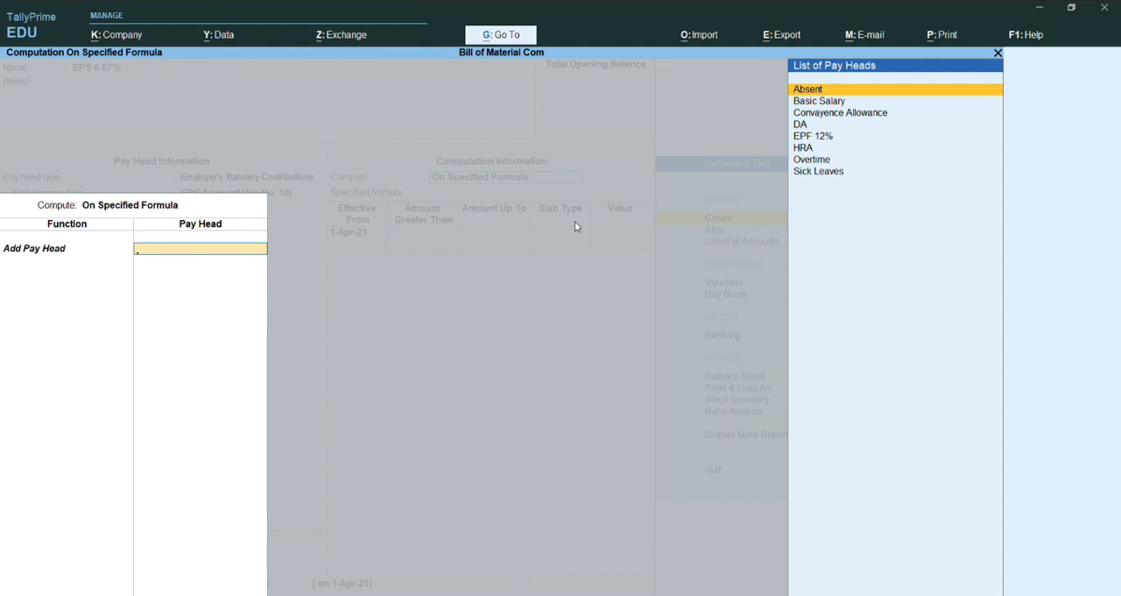
Step: Build the EPS specified formula by adding the Basic Salary and DA pay heads
{"action": "key", "text": "Down"}
{"action": "key", "text": "Return"}
{"action": "key", "text": "Down"}
{"action": "key", "text": "Return"}
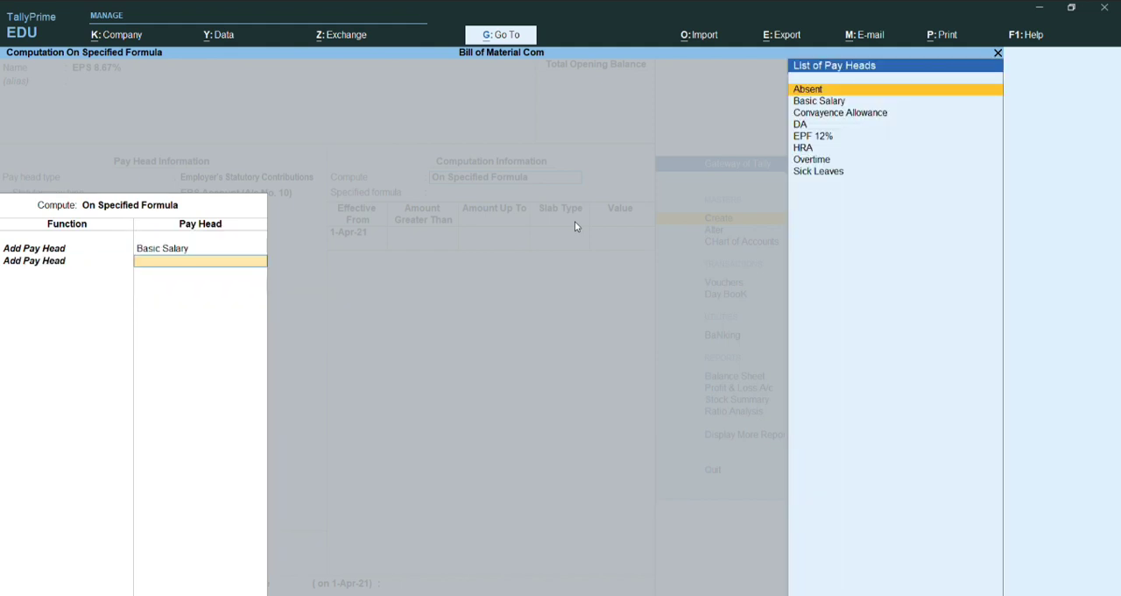
{"action": "key", "text": "Down"}
{"action": "key", "text": "Down"}
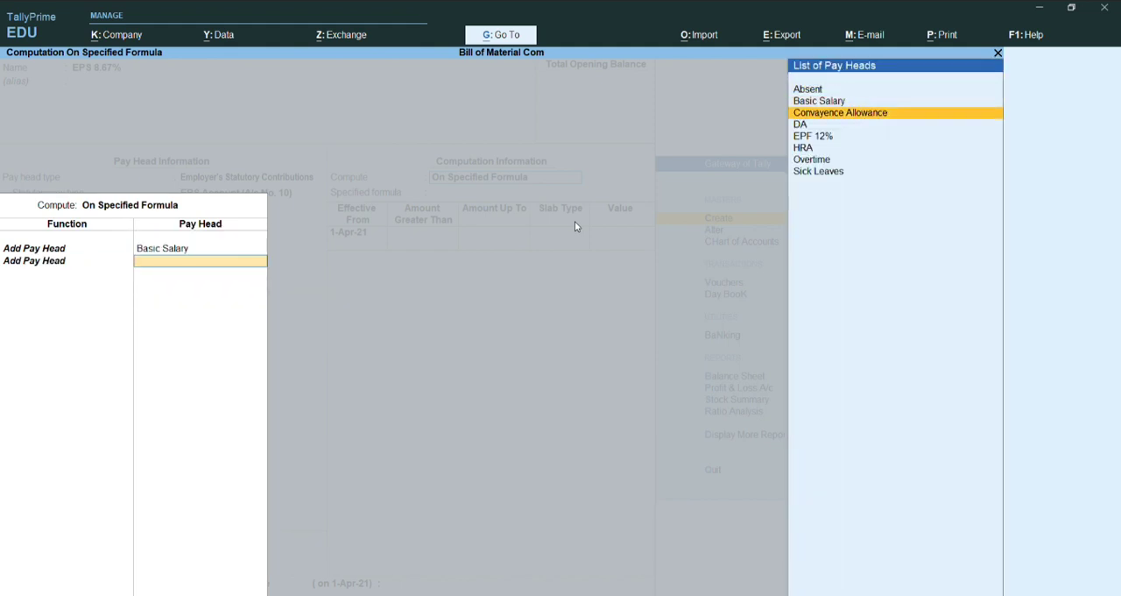
{"action": "key", "text": "Return"}
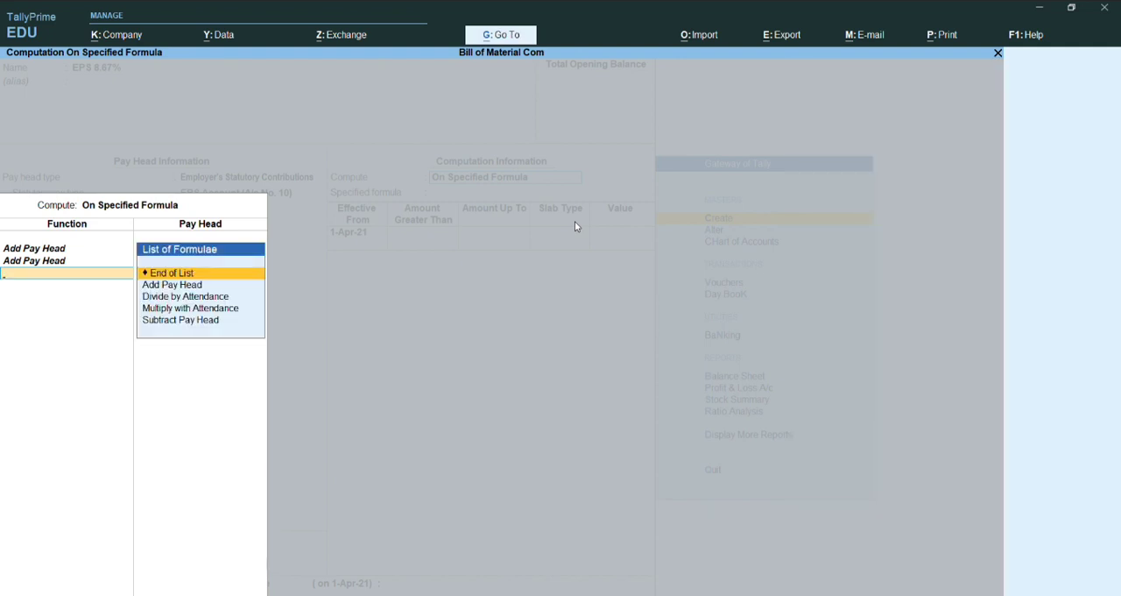
{"action": "key", "text": "Return"}
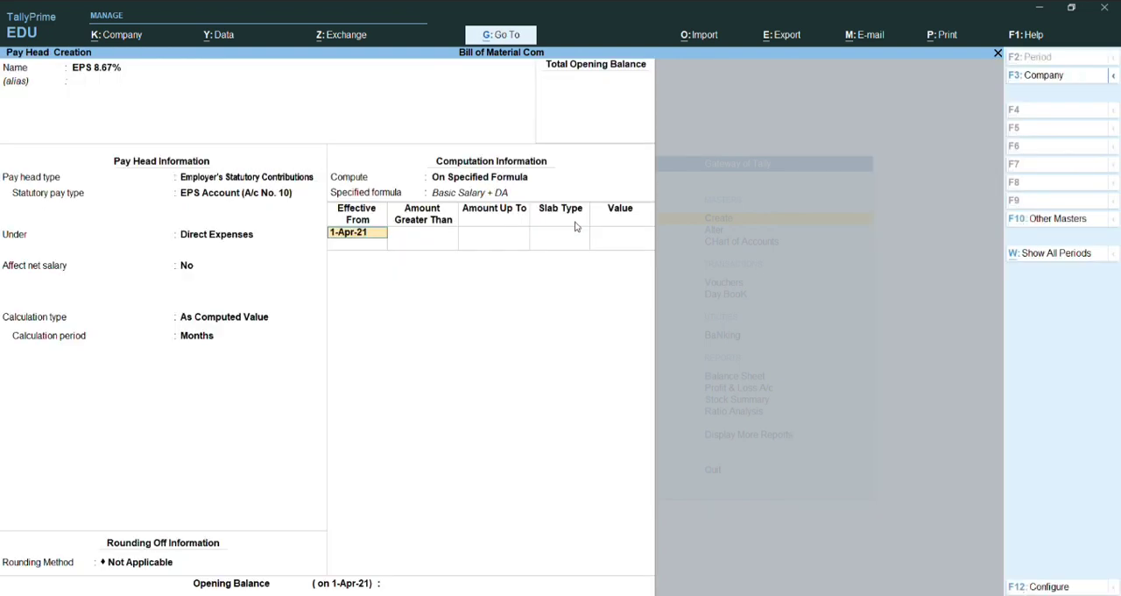
Step: Set the computation effective from 1-Apr-22 and define the slab up to 15,000 as a percentage of 0%
{"action": "type", "text": "1-4-22"}
{"action": "key", "text": "Return"}
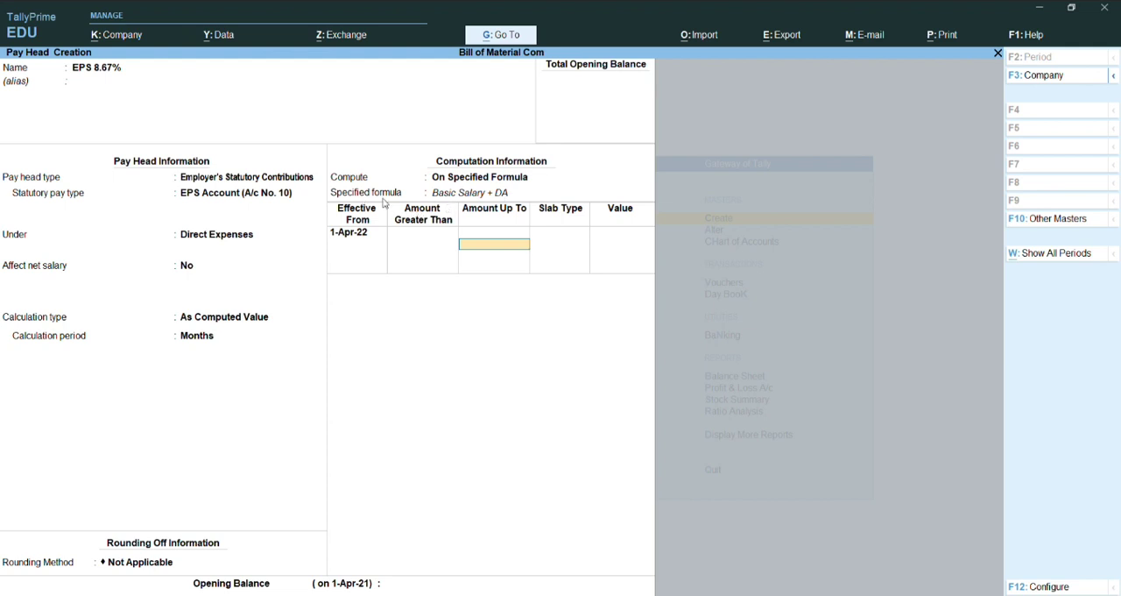
{"action": "type", "text": "15000"}
{"action": "key", "text": "Return"}
{"action": "key", "text": "Return"}
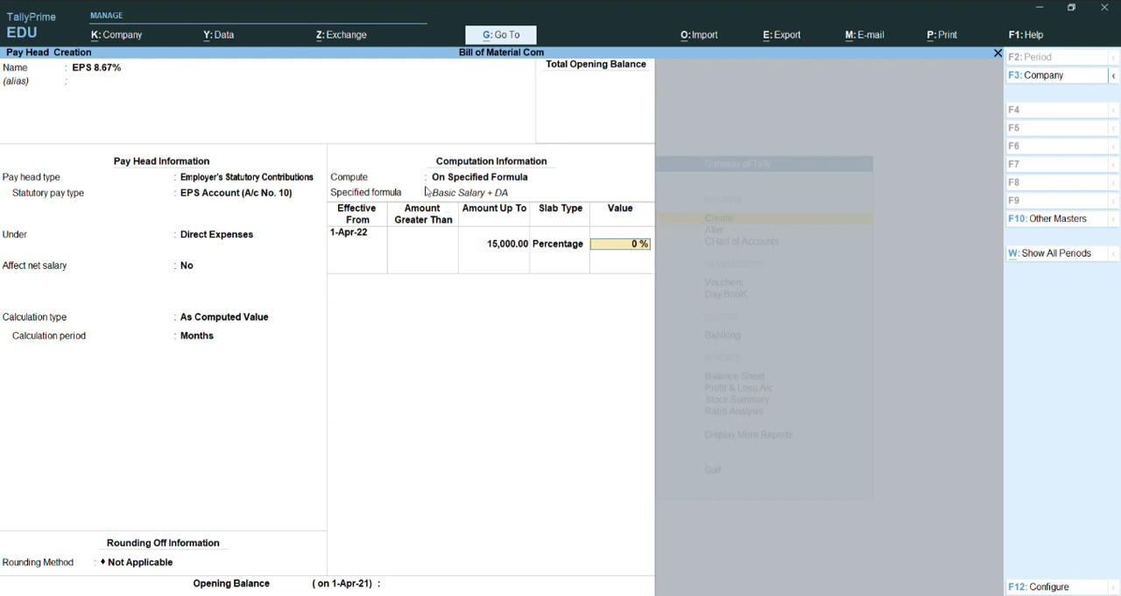
{"action": "key", "text": "Return"}
{"action": "key", "text": "Return"}
Step: Define the slab for amounts greater than 15,000 as a percentage of 8.67% and save the EPS pay head
{"action": "key", "text": "Return"}
{"action": "type", "text": "8."}
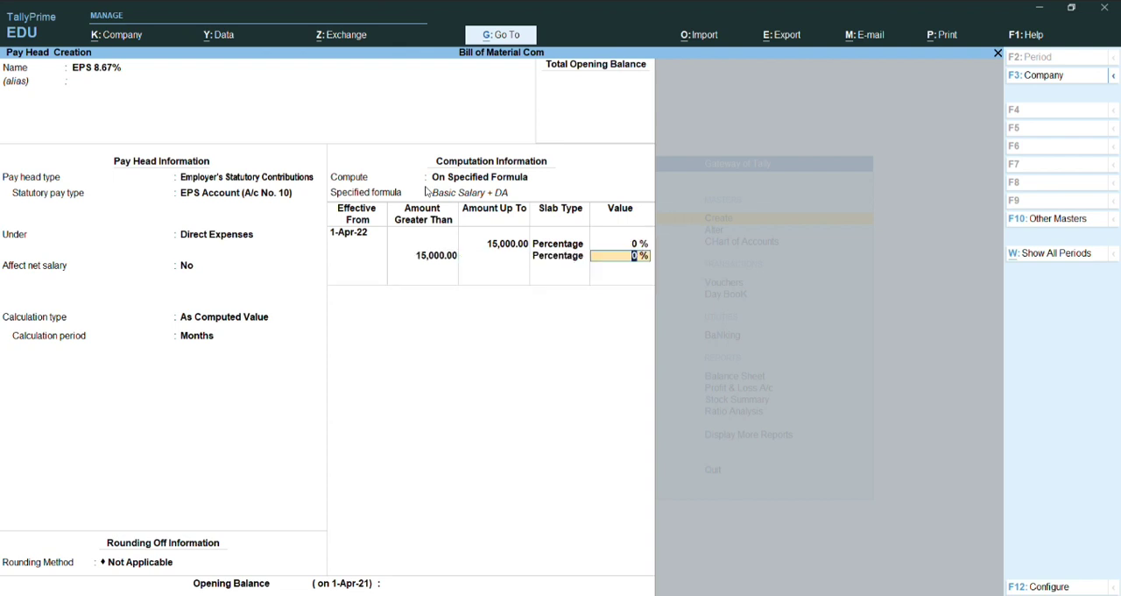
{"action": "type", "text": "67"}
{"action": "key", "text": "Return"}
{"action": "key", "text": "Return"}
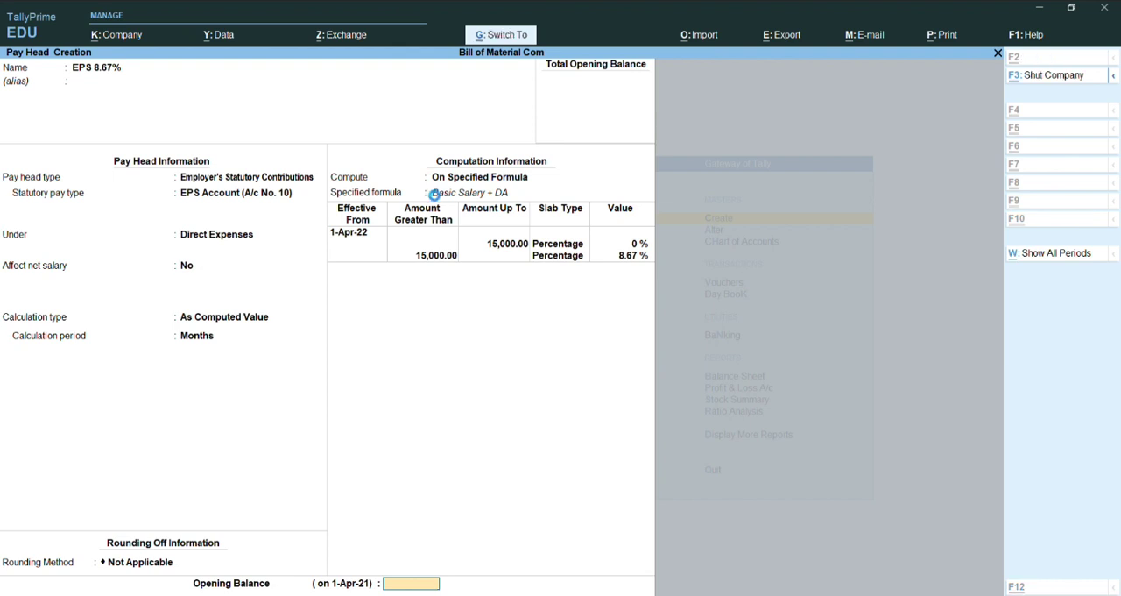
{"action": "key", "text": "ctrl+a"}
Step: Name the next new pay head EPF 3.33%
{"action": "type", "text": "EPF"}
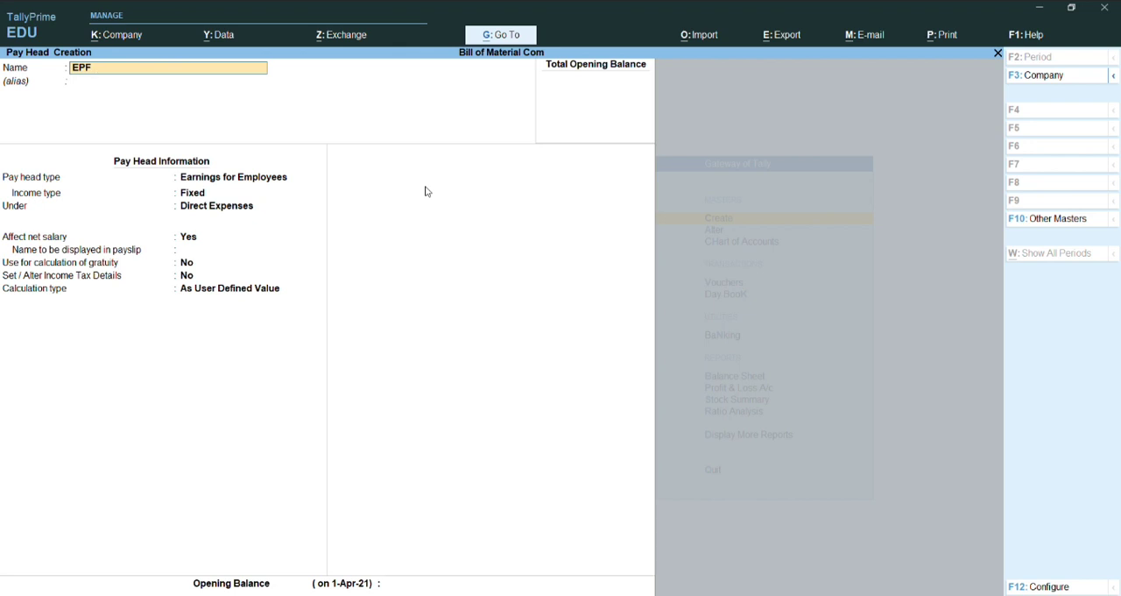
{"action": "type", "text": "3.37"}
{"action": "key", "text": "BackSpace"}
{"action": "type", "text": "3%"}
{"action": "key", "text": "Return"}
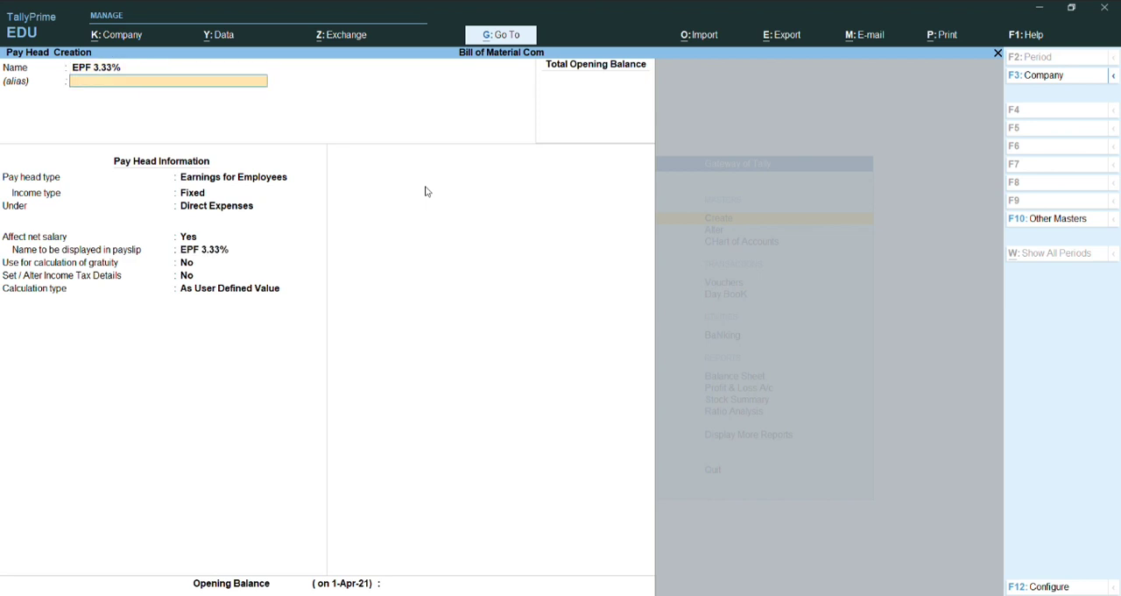
Step: Set the pay head type to Employer's Statutory Contributions with PF Account (A/c No. 1) as the statutory pay type
{"action": "key", "text": "Return"}
{"action": "key", "text": "Return"}
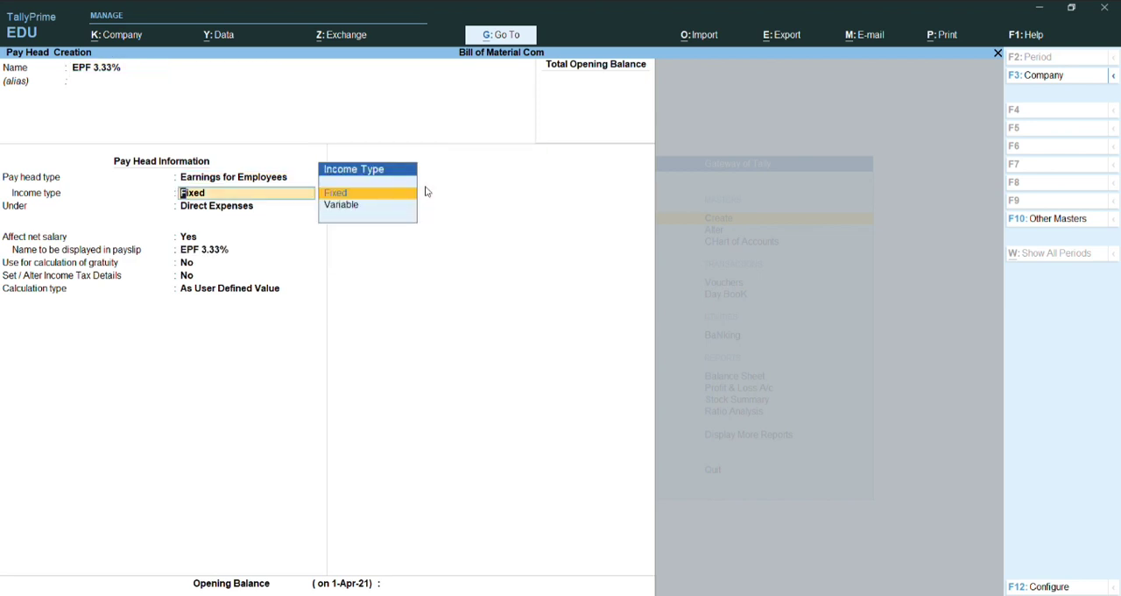
{"action": "key", "text": "BackSpace"}
{"action": "key", "text": "Down"}
{"action": "key", "text": "Down"}
{"action": "key", "text": "Down"}
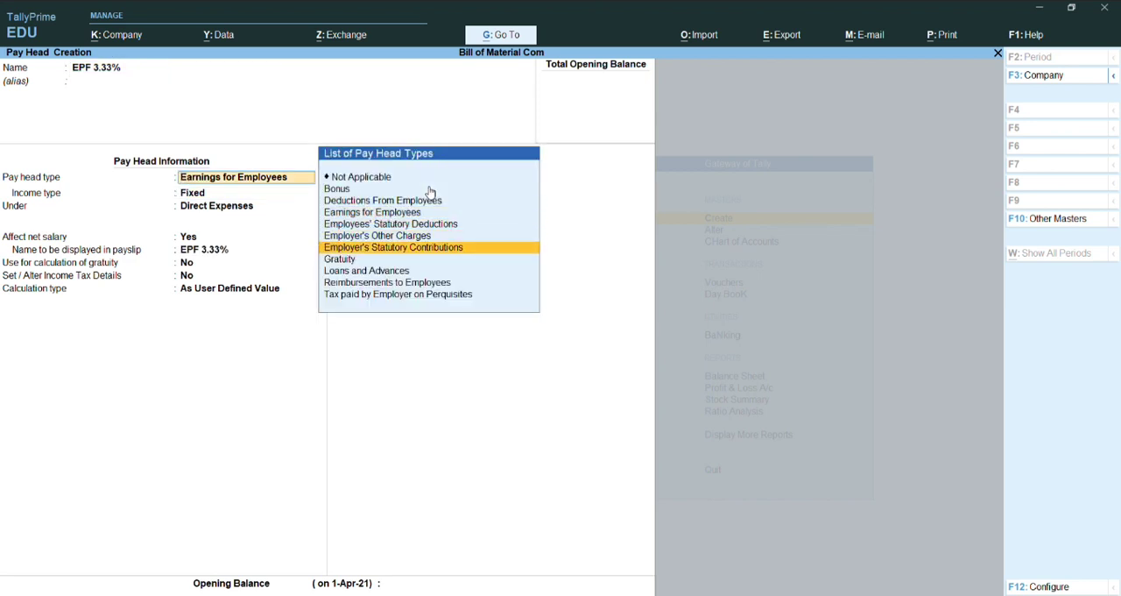
{"action": "key", "text": "Return"}
{"action": "key", "text": "Down"}
{"action": "key", "text": "Down"}
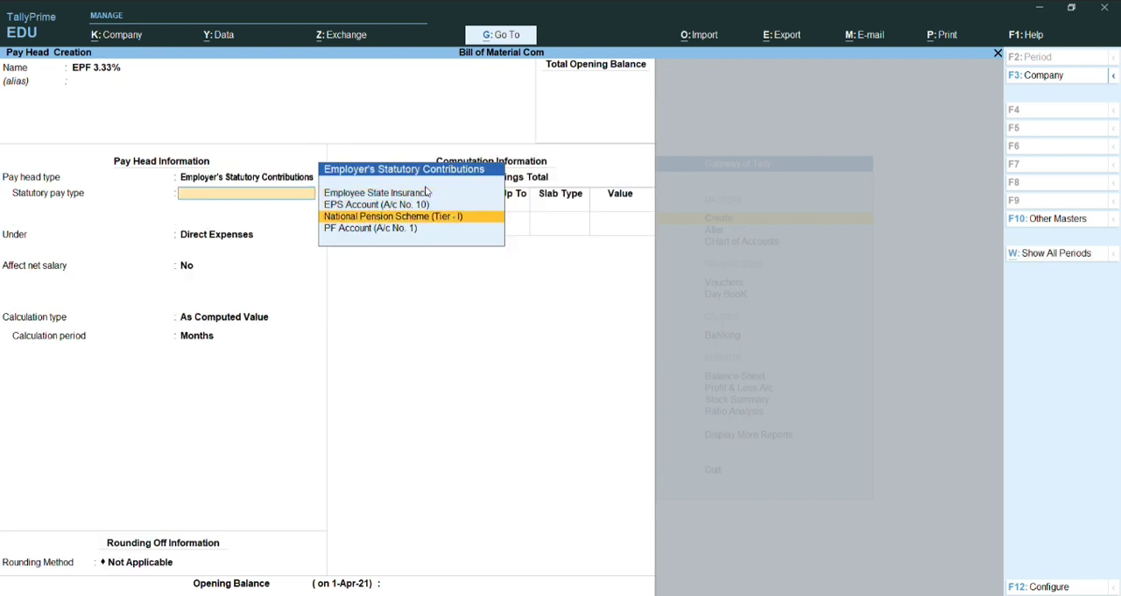
{"action": "key", "text": "Down"}
{"action": "key", "text": "Return"}
Step: Keep the EPF 3.33% pay head under Direct Expenses and set it to compute On Specified Formula
{"action": "key", "text": "Return"}
{"action": "key", "text": "Return"}
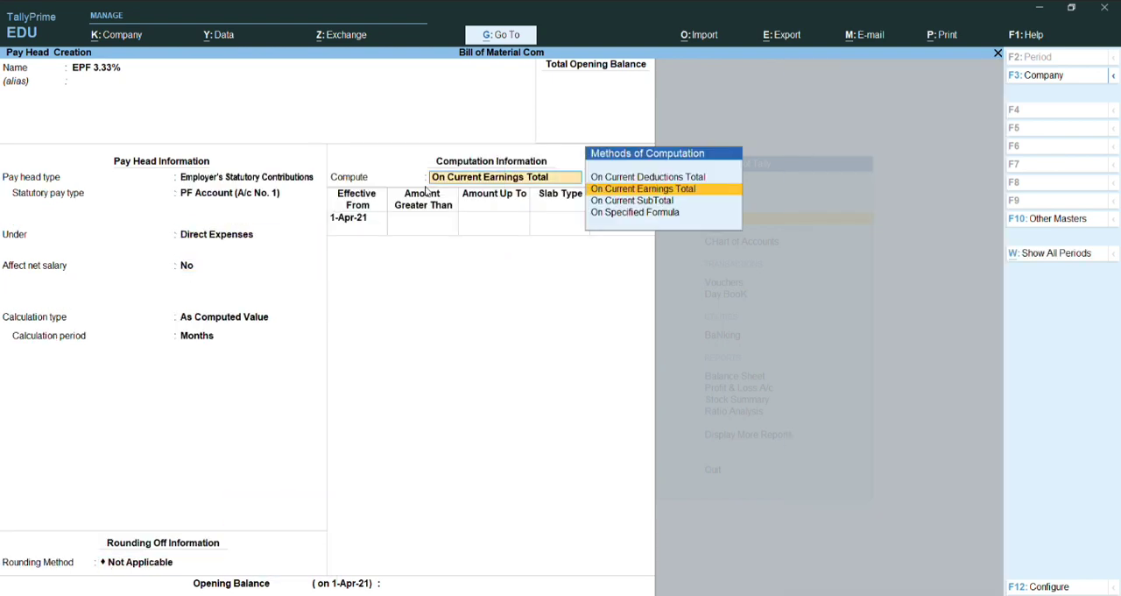
{"action": "key", "text": "Down"}
Step: Build the specified formula for EPF 3.33% from the Basic Salary and DA pay heads
{"action": "key", "text": "Down"}
{"action": "key", "text": "Return"}
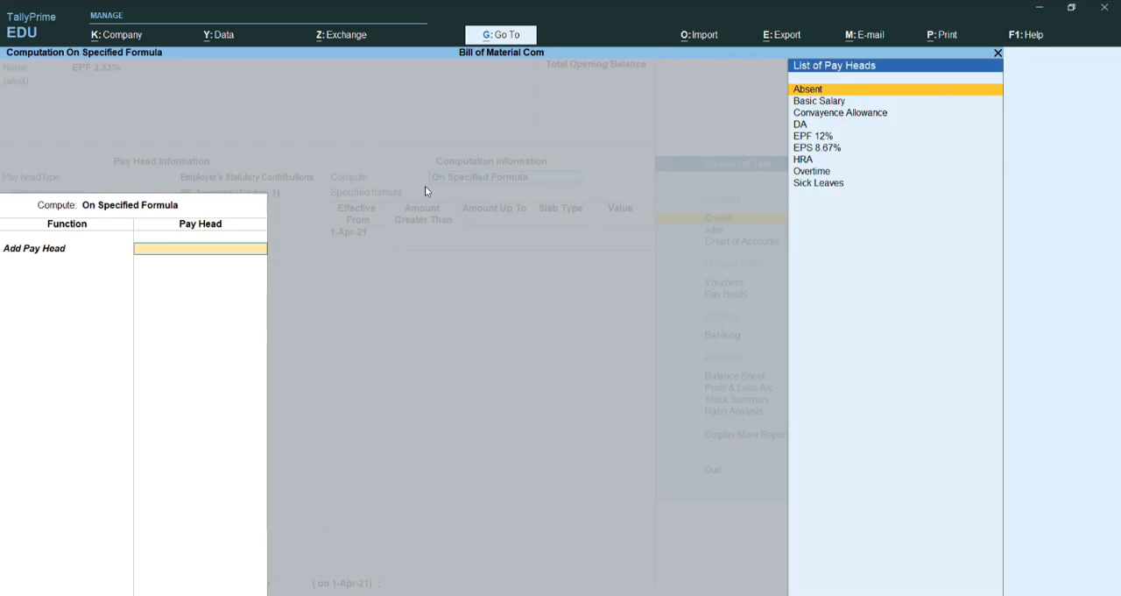
{"action": "key", "text": "Down"}
{"action": "key", "text": "Return"}
{"action": "key", "text": "Down"}
{"action": "key", "text": "Return"}
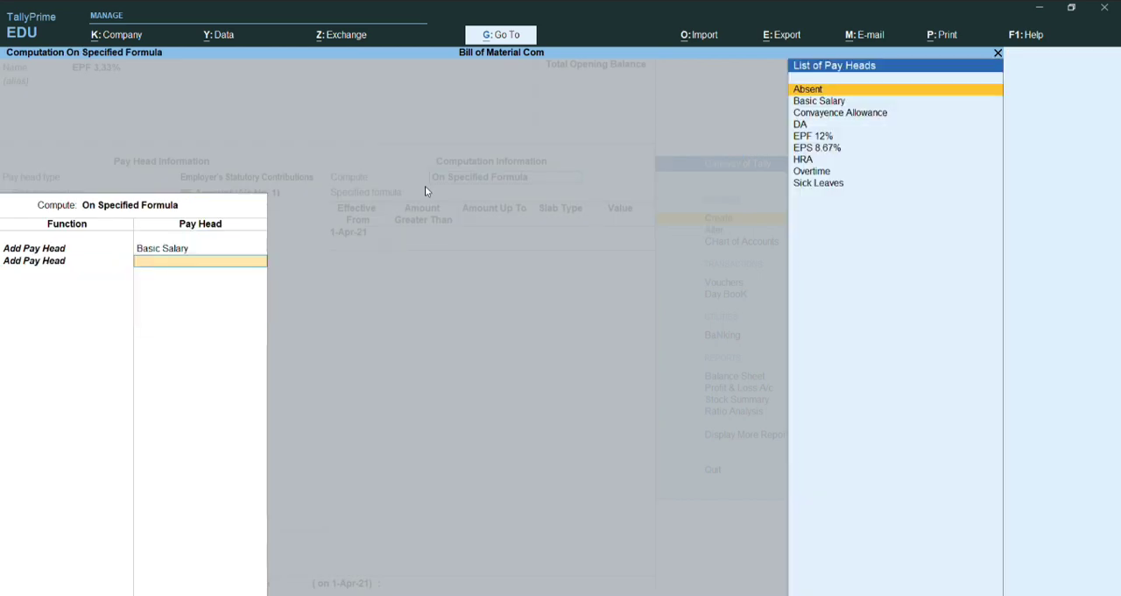
{"action": "key", "text": "Down"}
{"action": "key", "text": "Down"}
{"action": "key", "text": "Down"}
{"action": "key", "text": "Return"}
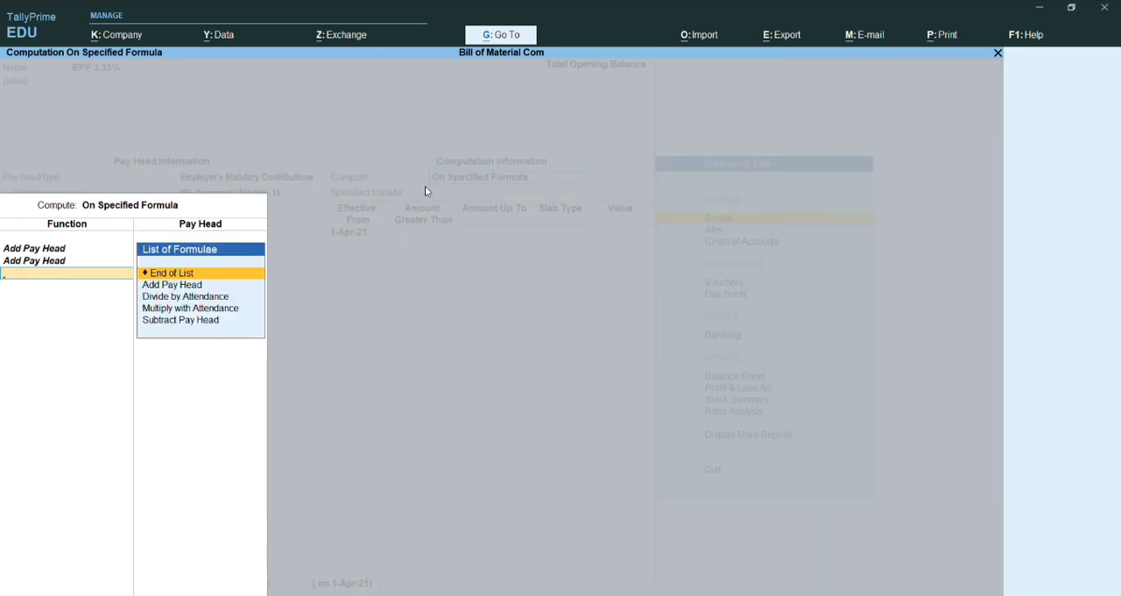
{"action": "key", "text": "ctrl+a"}
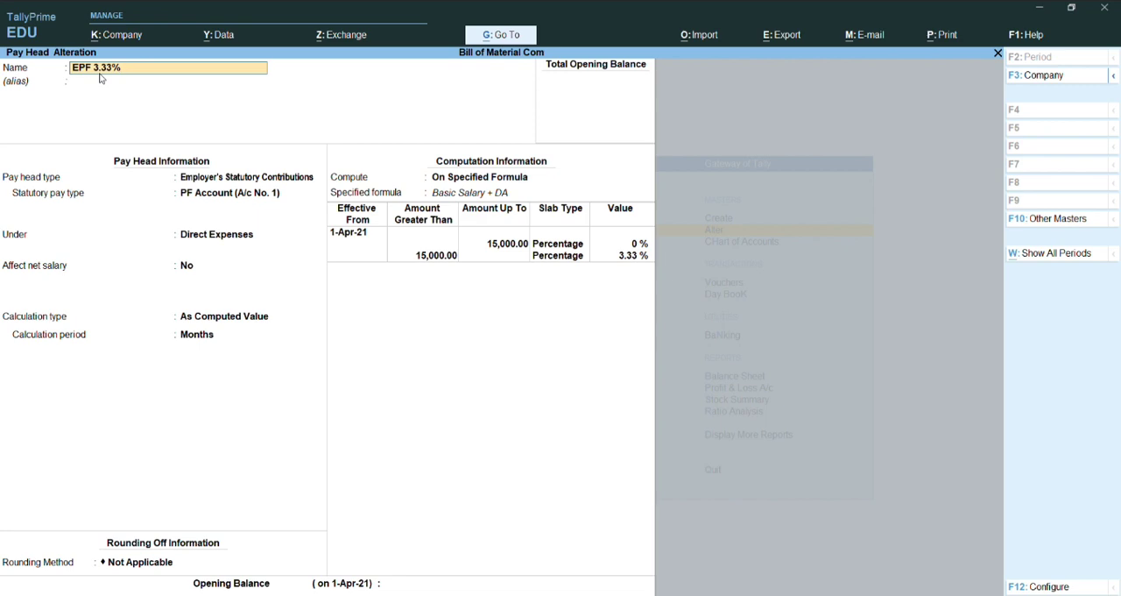
{"action": "key", "text": "Page_Down"}
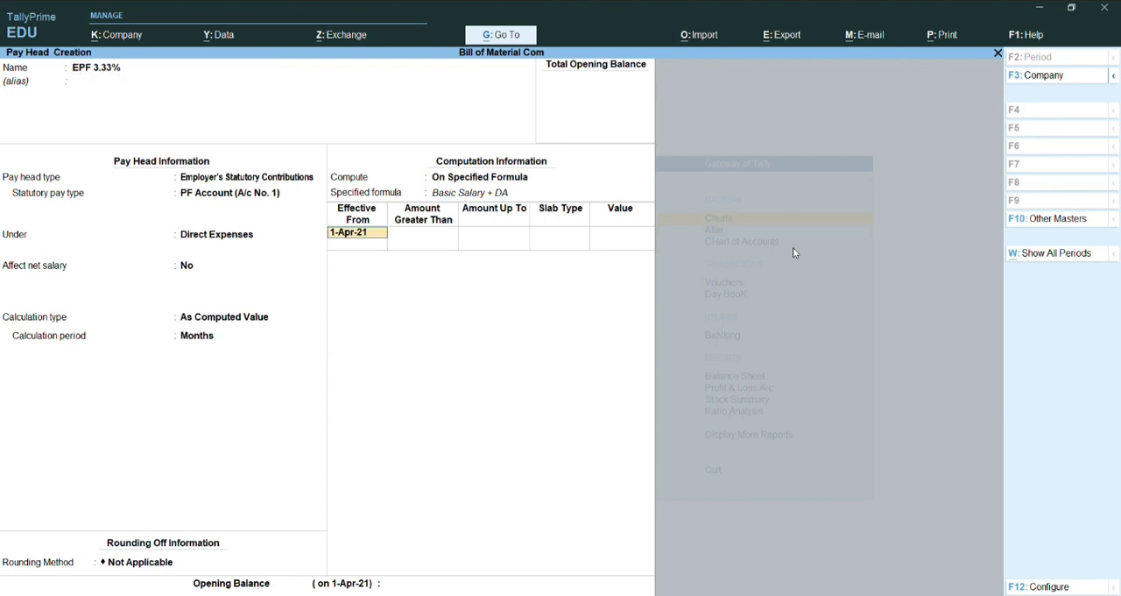
Step: Keep the effective date at 1-Apr-21 and define the EPF 3.33% slab up to 15,000 as a percentage of 0%
{"action": "key", "text": "Return"}
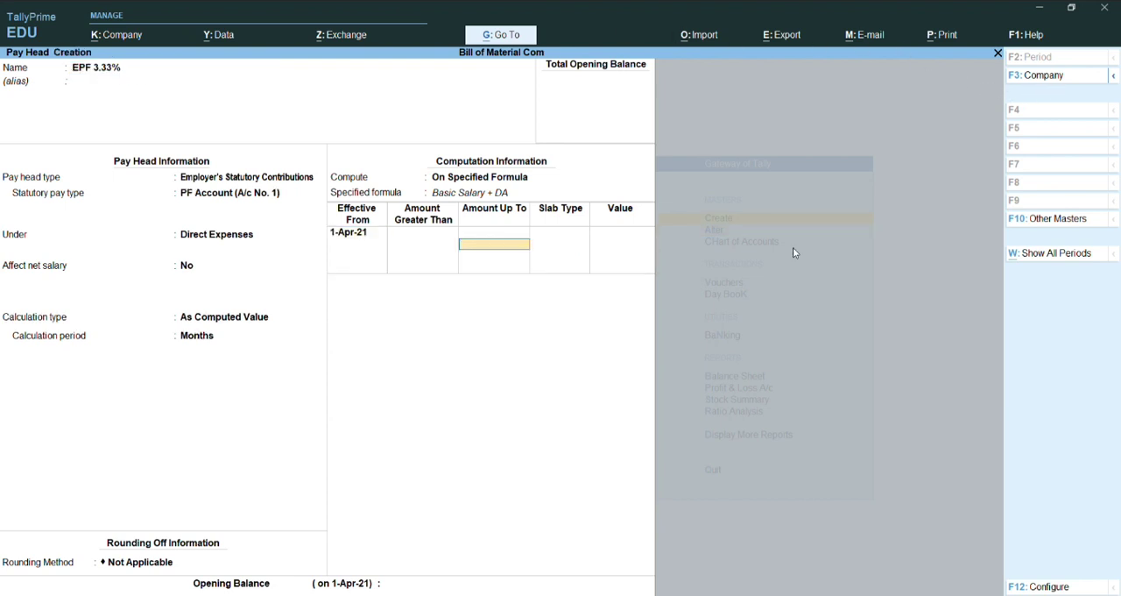
{"action": "type", "text": "15000"}
{"action": "key", "text": "Return"}
{"action": "key", "text": "Return"}
{"action": "key", "text": "Return"}
{"action": "key", "text": "Return"}
{"action": "key", "text": "Return"}
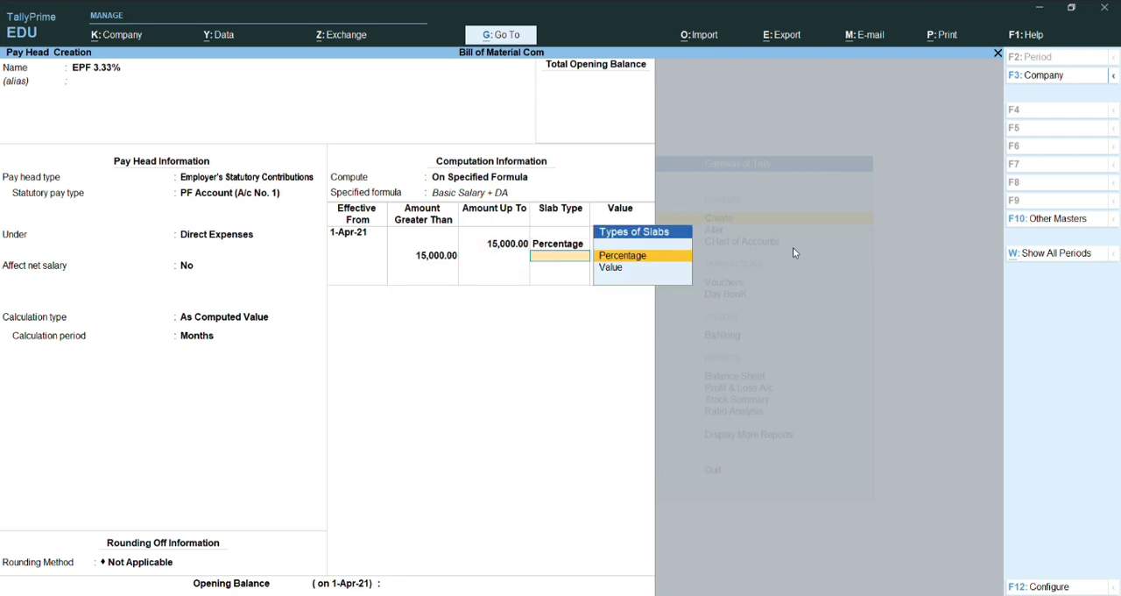
Step: Define the slab for amounts greater than 15,000 as a percentage of 3.33% and save the pay head
{"action": "type", "text": "3.33"}
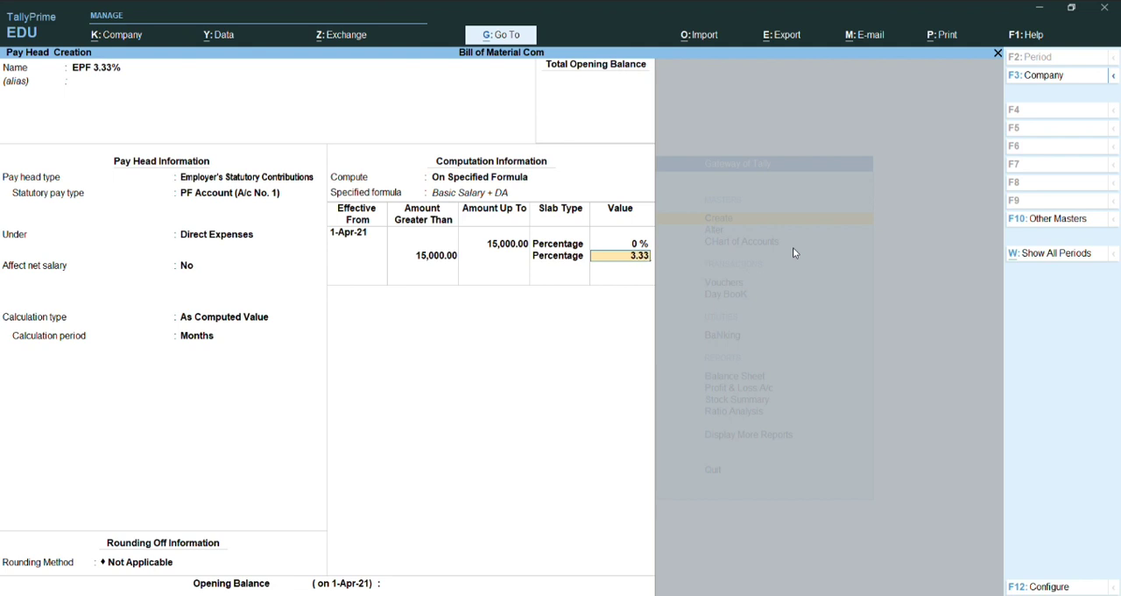
{"action": "key", "text": "Return"}
{"action": "key", "text": "Return"}
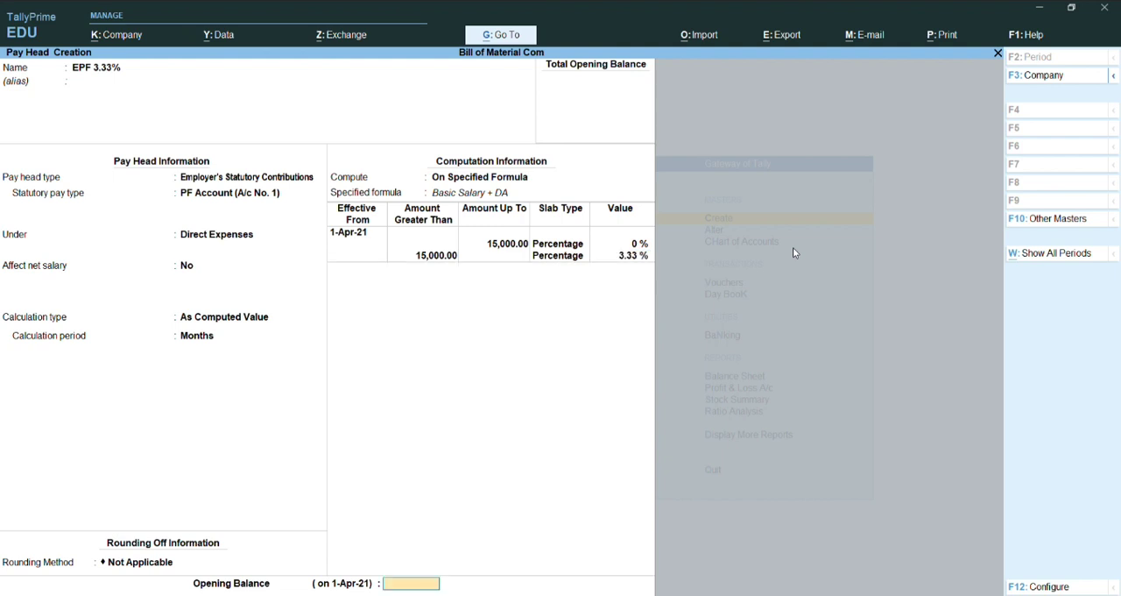
{"action": "key", "text": "Return"}
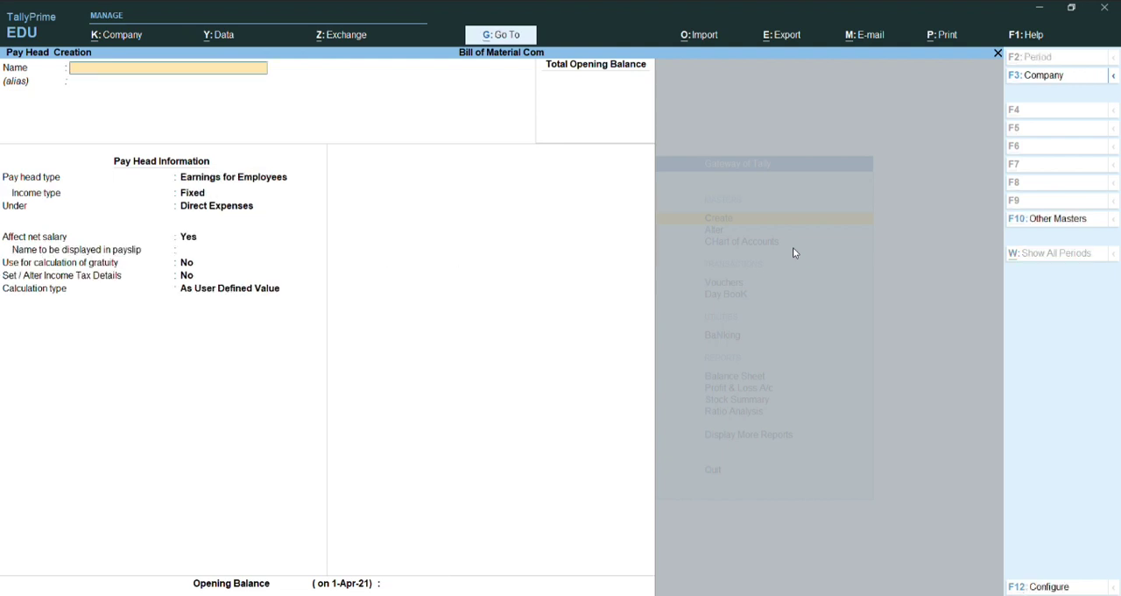
Step: Name the next new pay head PF Admin Charge
{"action": "type", "text": "PF admin Charge"}
{"action": "key", "text": "Return"}
{"action": "key", "text": "Return"}
Step: Set the pay head type to Employer's Other Charges with Admin Charges (A/c No. 2) as the statutory pay type
{"action": "key", "text": "Down"}
{"action": "key", "text": "Down"}
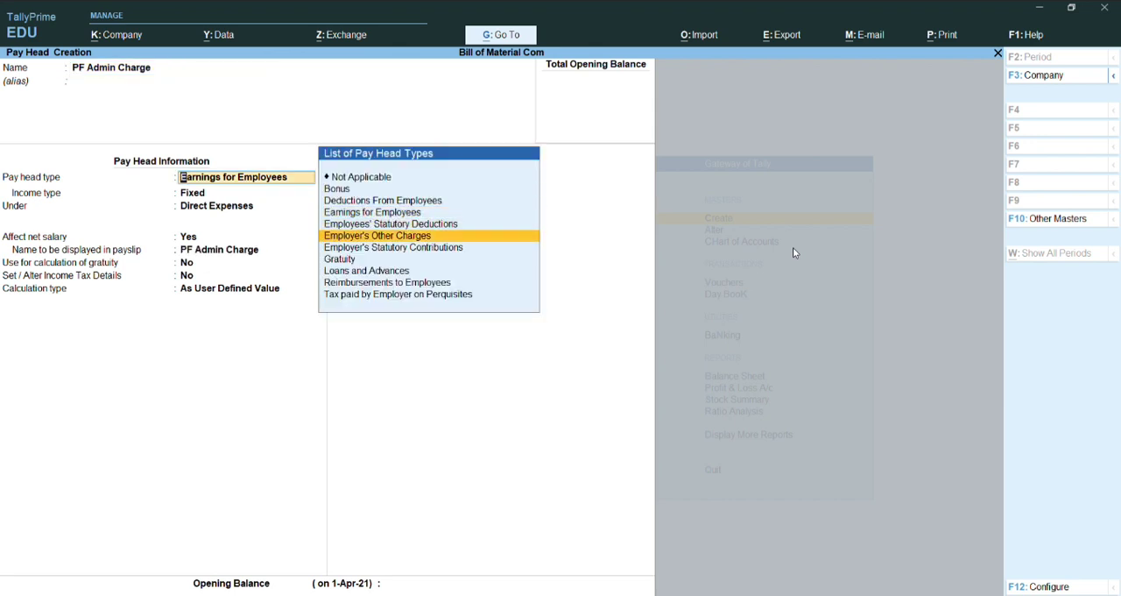
{"action": "key", "text": "Return"}
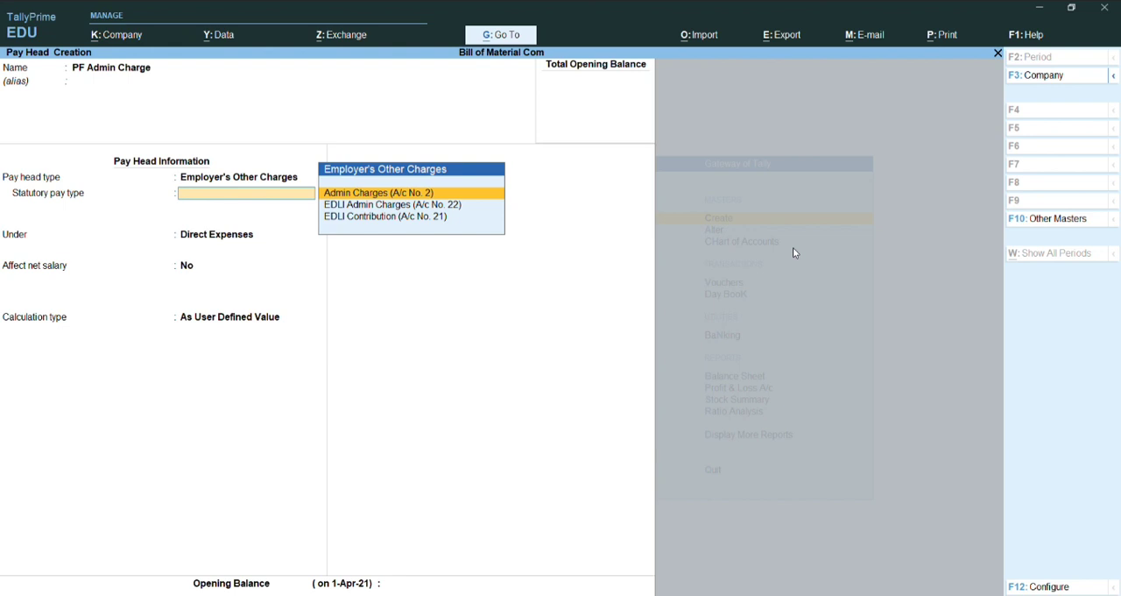
{"action": "key", "text": "Down"}
{"action": "key", "text": "Down"}
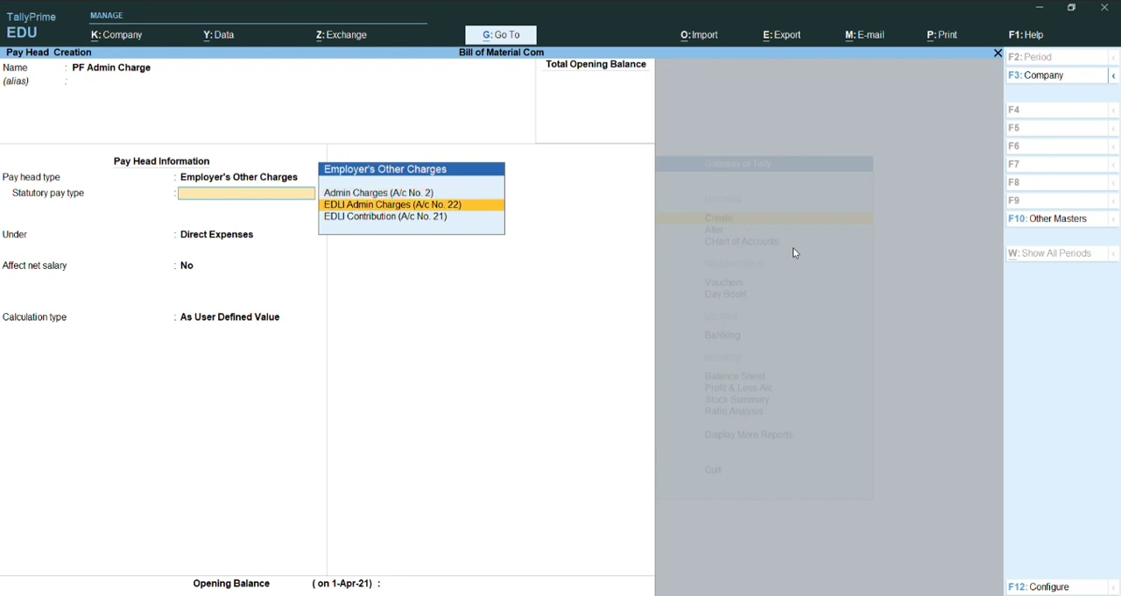
{"action": "key", "text": "Up"}
{"action": "key", "text": "Down"}
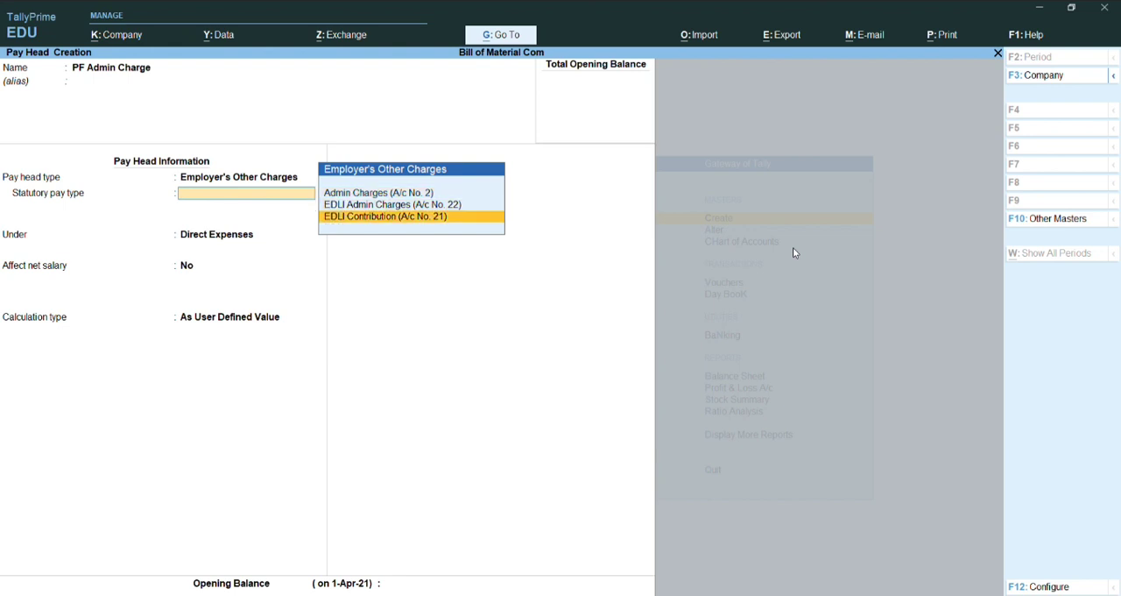
{"action": "key", "text": "Up"}
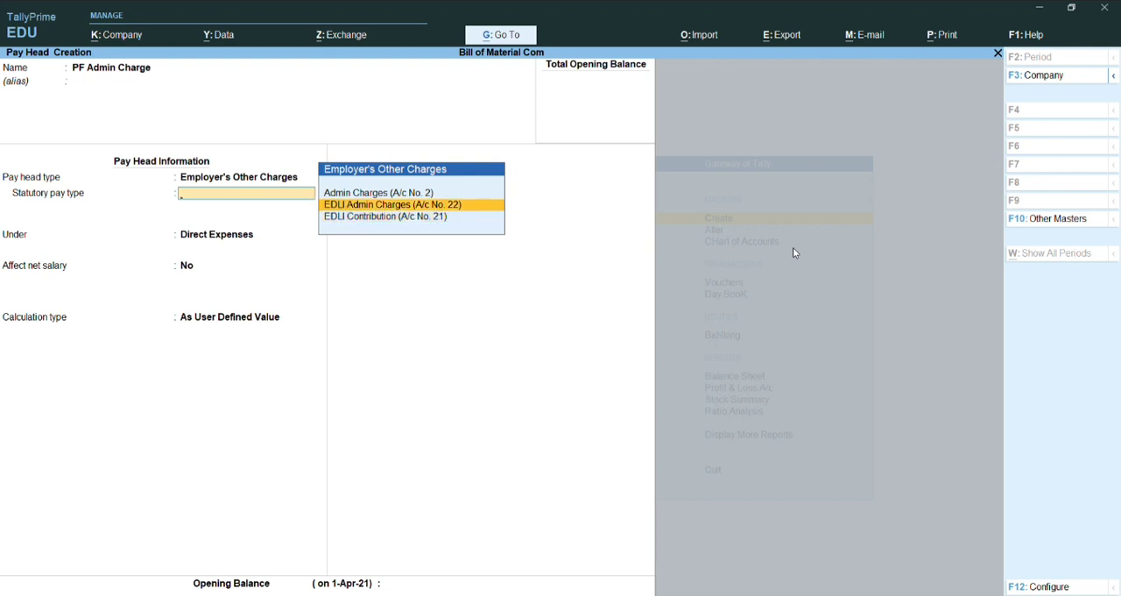
{"action": "key", "text": "Down"}
{"action": "key", "text": "Up"}
{"action": "key", "text": "Up"}
{"action": "key", "text": "Return"}
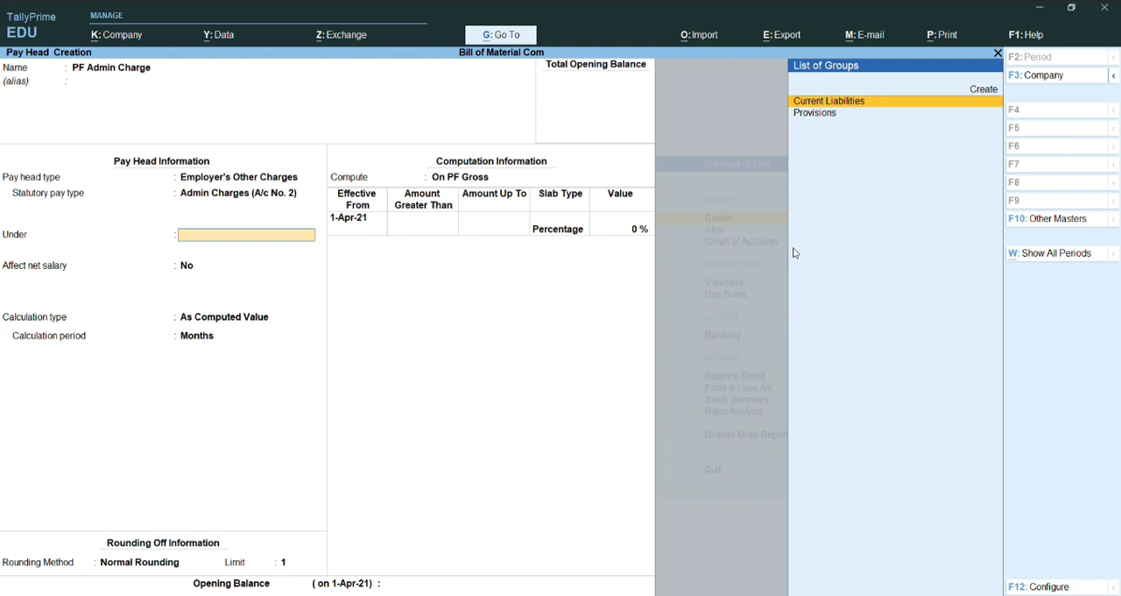
Step: Place PF Admin Charge under Current Liabilities and set its percentage slab effective 1-Apr-21 to 0.5%, with no upper amount limit
{"action": "key", "text": "Return"}
{"action": "key", "text": "Return"}
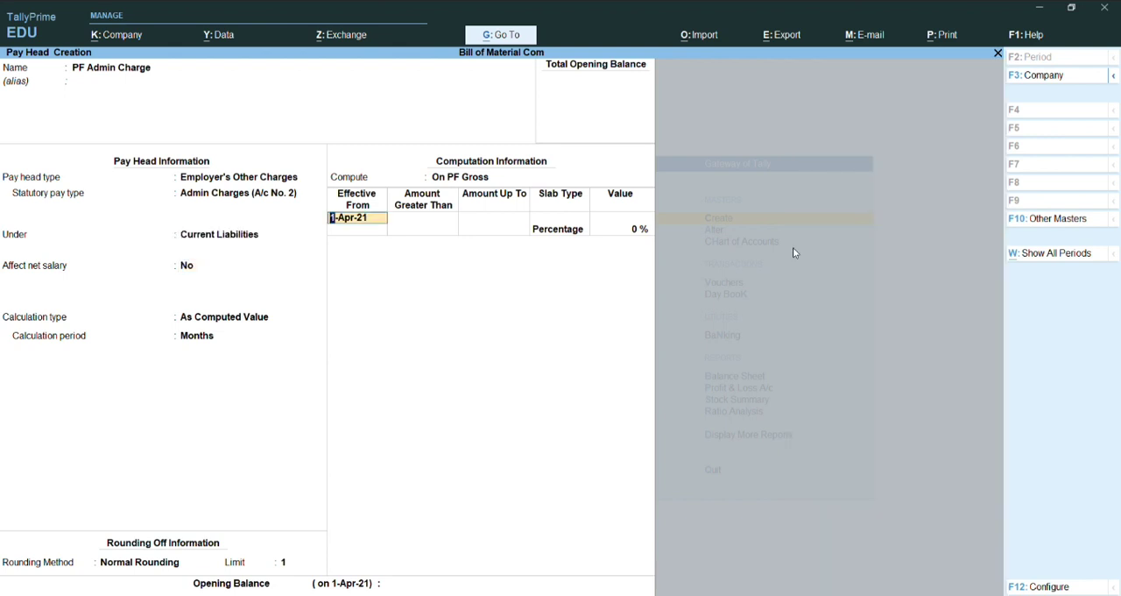
{"action": "key", "text": "Return"}
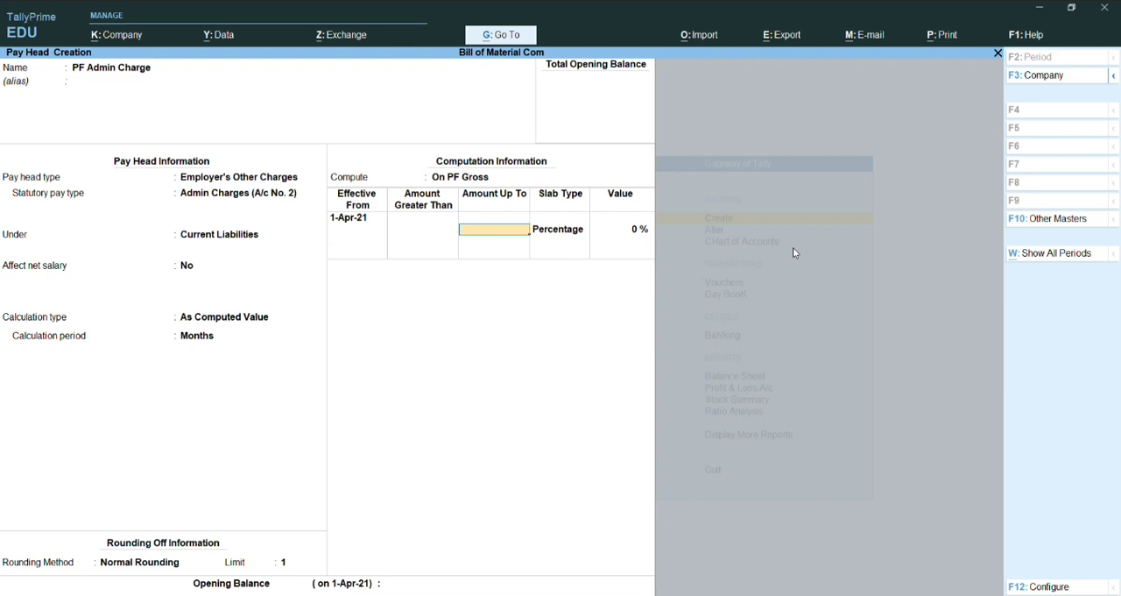
{"action": "key", "text": "Return"}
{"action": "key", "text": "BackSpace"}
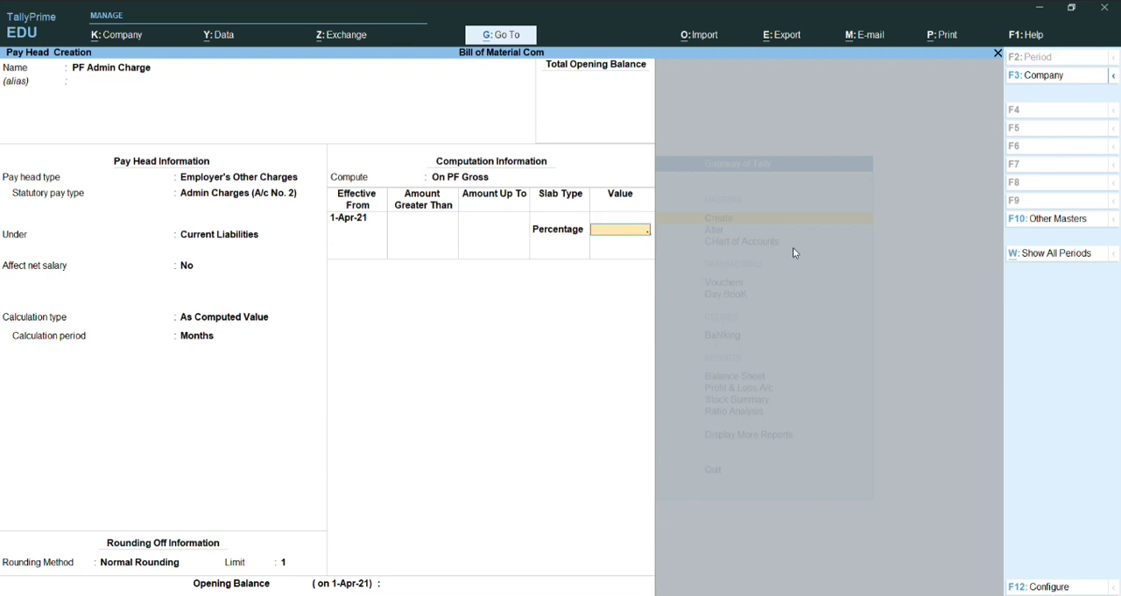
{"action": "type", "text": "0.5"}
{"action": "key", "text": "Return"}
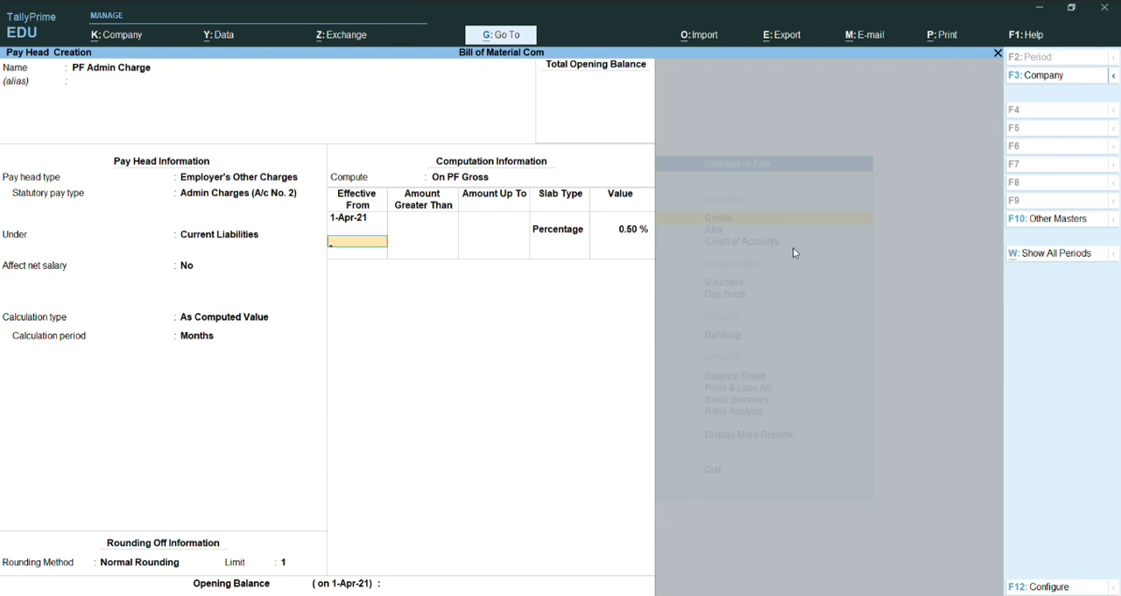
{"action": "key", "text": "Return"}
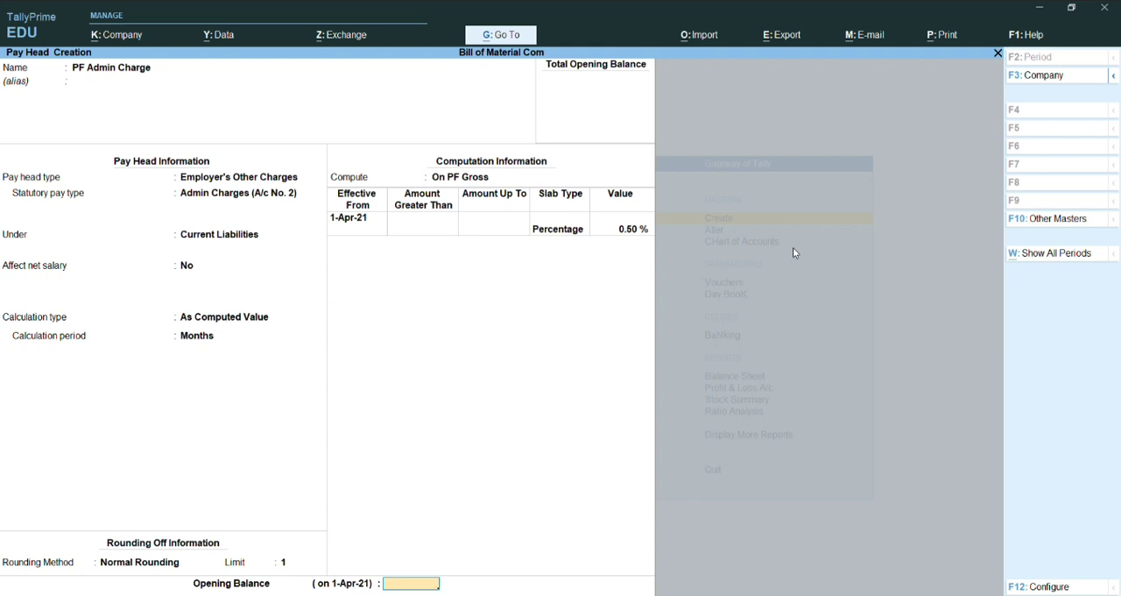
Step: Save the PF Admin Charge pay head without an opening balance and leave pay head creation
{"action": "key", "text": "Return"}
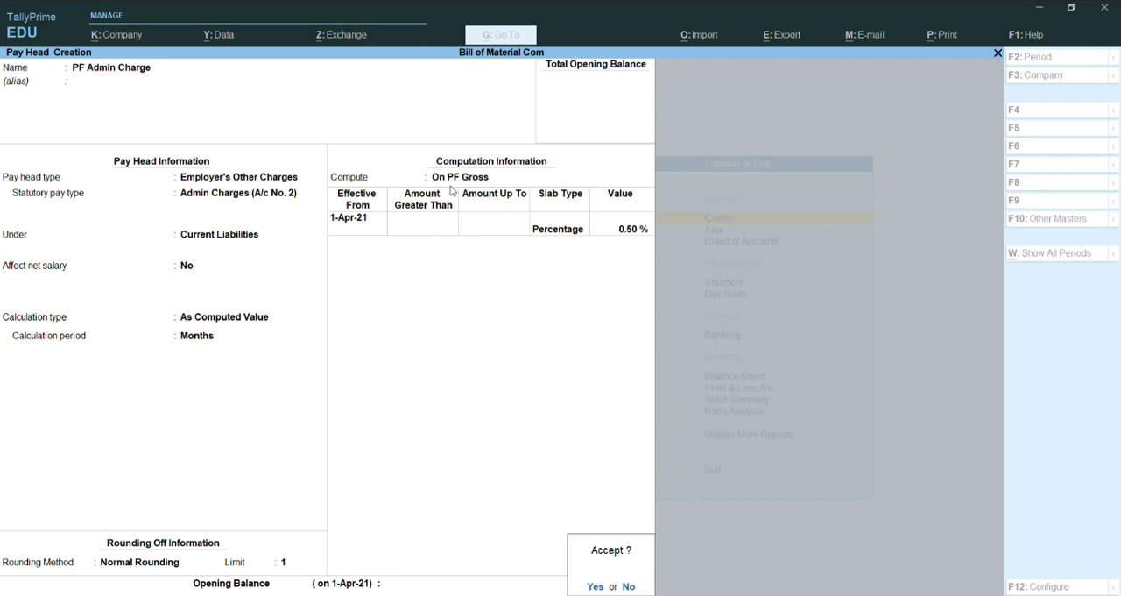
{"action": "key", "text": "Return"}
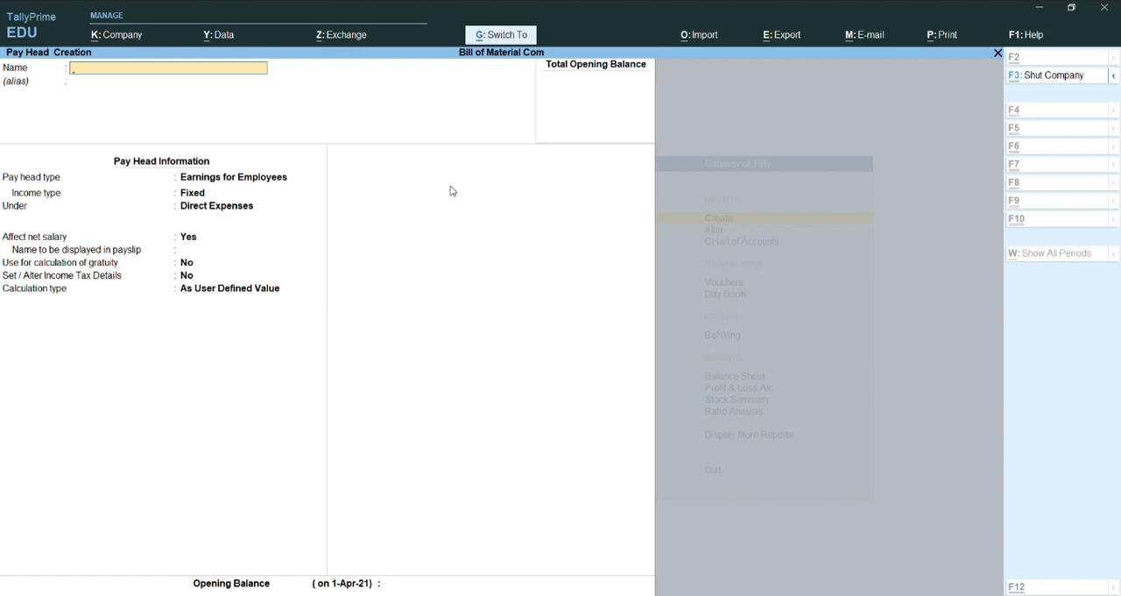
{"action": "key", "text": "ctrl+q"}
{"action": "key", "text": "Escape"}
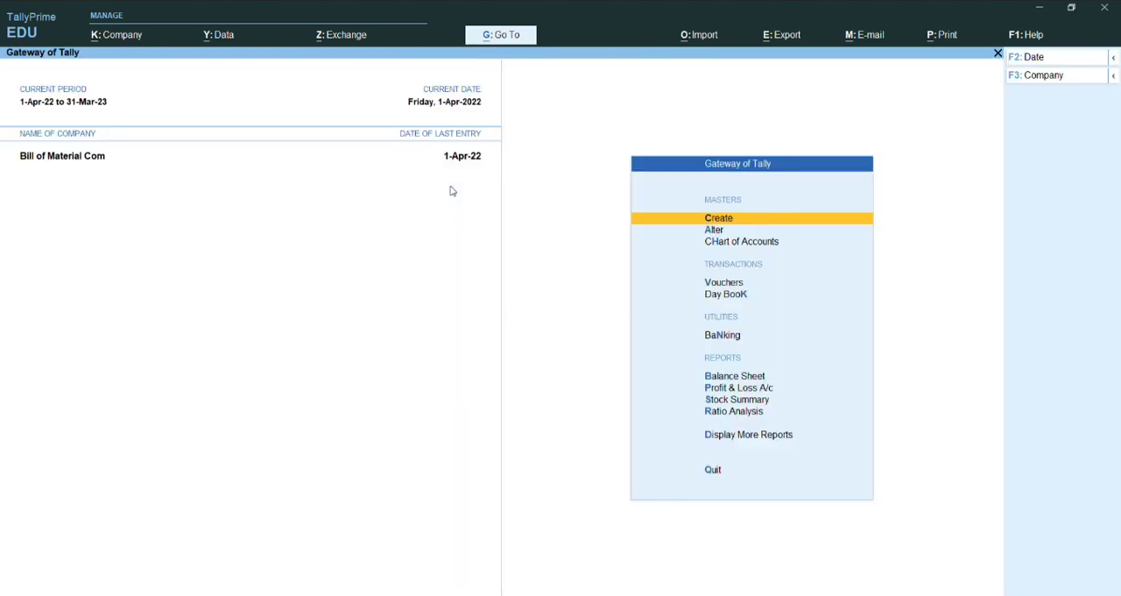
Step: Review the list of existing pay heads available for alteration, including the provident fund ones
{"action": "key", "text": "a"}
{"action": "key", "text": "Down"}
{"action": "key", "text": "Down"}
{"action": "key", "text": "Down"}
{"action": "key", "text": "Down"}
{"action": "key", "text": "Down"}
{"action": "key", "text": "Down"}
{"action": "key", "text": "Down"}
{"action": "key", "text": "Down"}
{"action": "key", "text": "Down"}
{"action": "key", "text": "Down"}
{"action": "key", "text": "Down"}
{"action": "key", "text": "Down"}
{"action": "key", "text": "Down"}
{"action": "key", "text": "Down"}
{"action": "key", "text": "Down"}
{"action": "key", "text": "Down"}
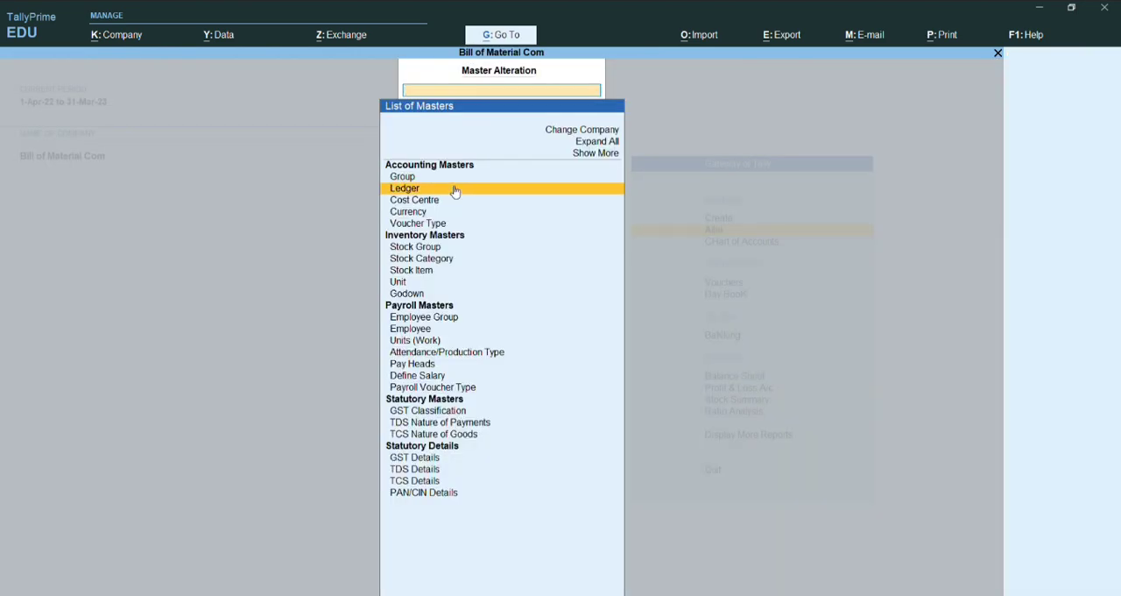
{"action": "key", "text": "Return"}
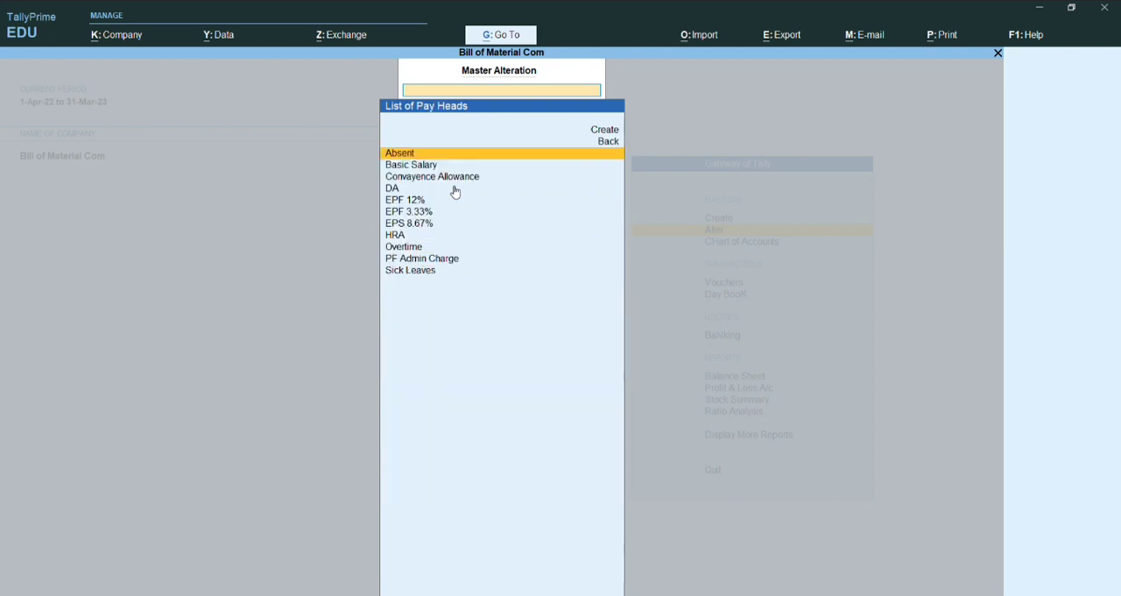
{"action": "key", "text": "Down"}
{"action": "key", "text": "Down"}
{"action": "key", "text": "Down"}
{"action": "key", "text": "Down"}
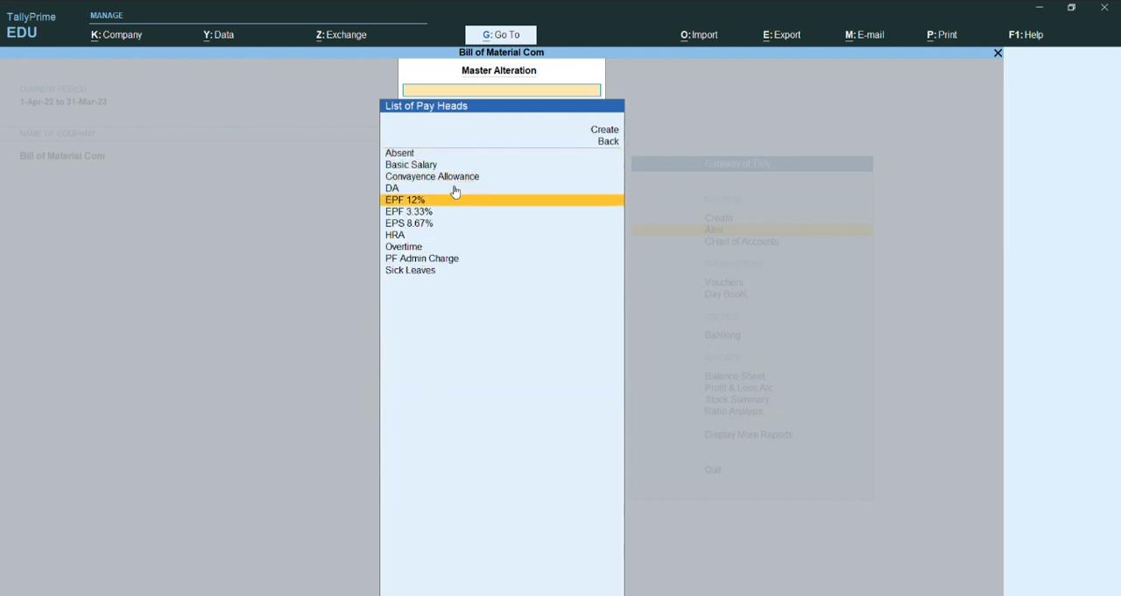
{"action": "key", "text": "Down"}
{"action": "key", "text": "Down"}
{"action": "key", "text": "Up"}
{"action": "key", "text": "Up"}
{"action": "key", "text": "Up"}
{"action": "key", "text": "Down"}
{"action": "key", "text": "Down"}
{"action": "key", "text": "Down"}
{"action": "key", "text": "Down"}
{"action": "key", "text": "Down"}
{"action": "key", "text": "Down"}
{"action": "key", "text": "Down"}
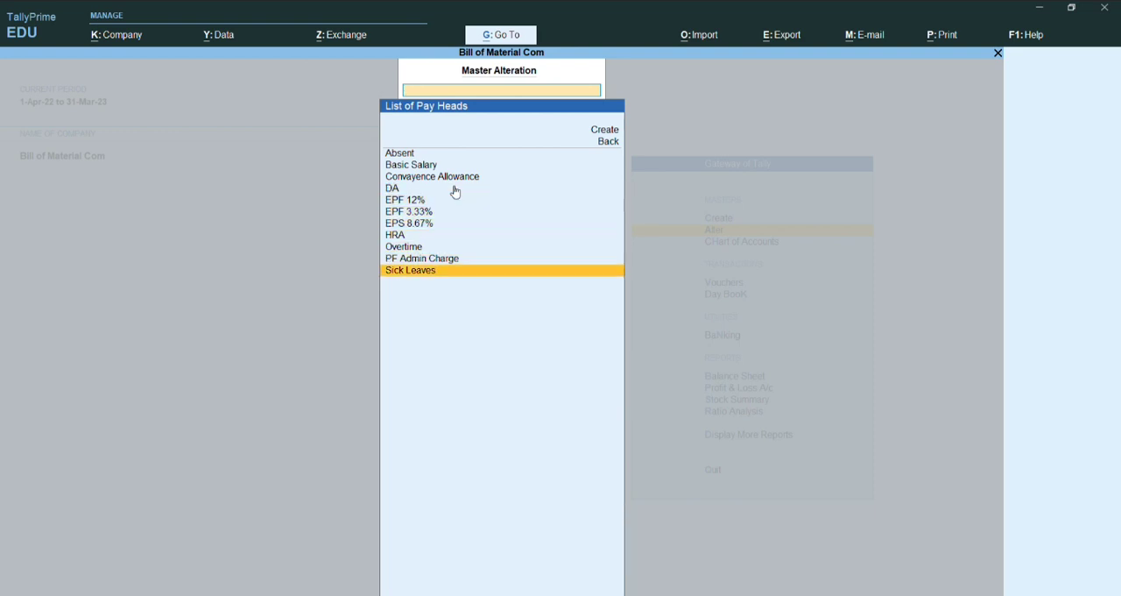
{"action": "key", "text": "Escape"}
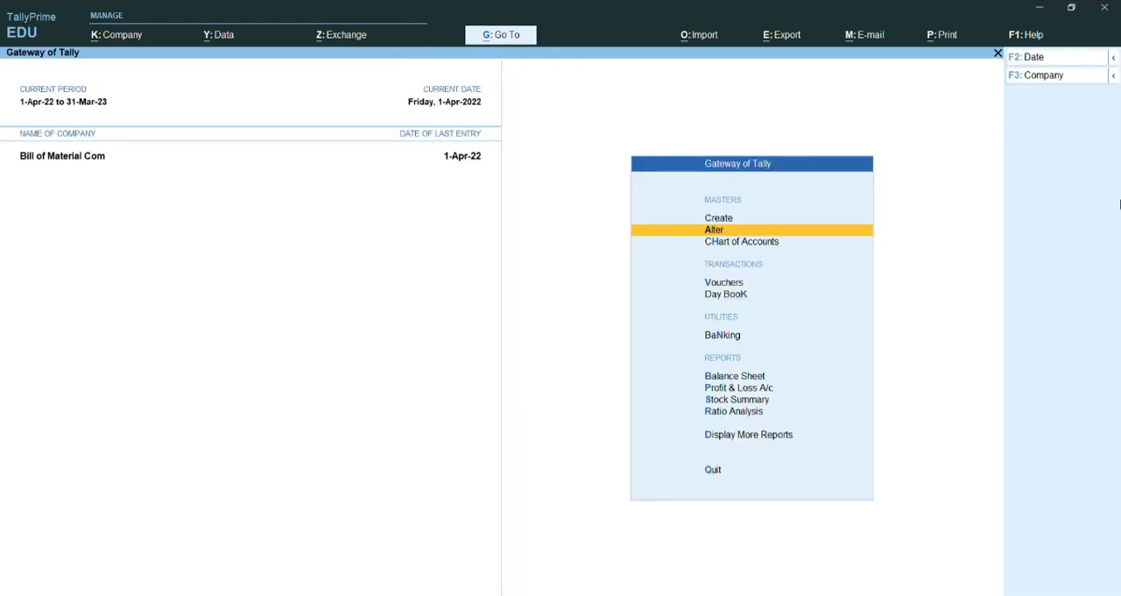
Step: Examine the defined salary details of the Accountant employee group
{"action": "key", "text": "Return"}
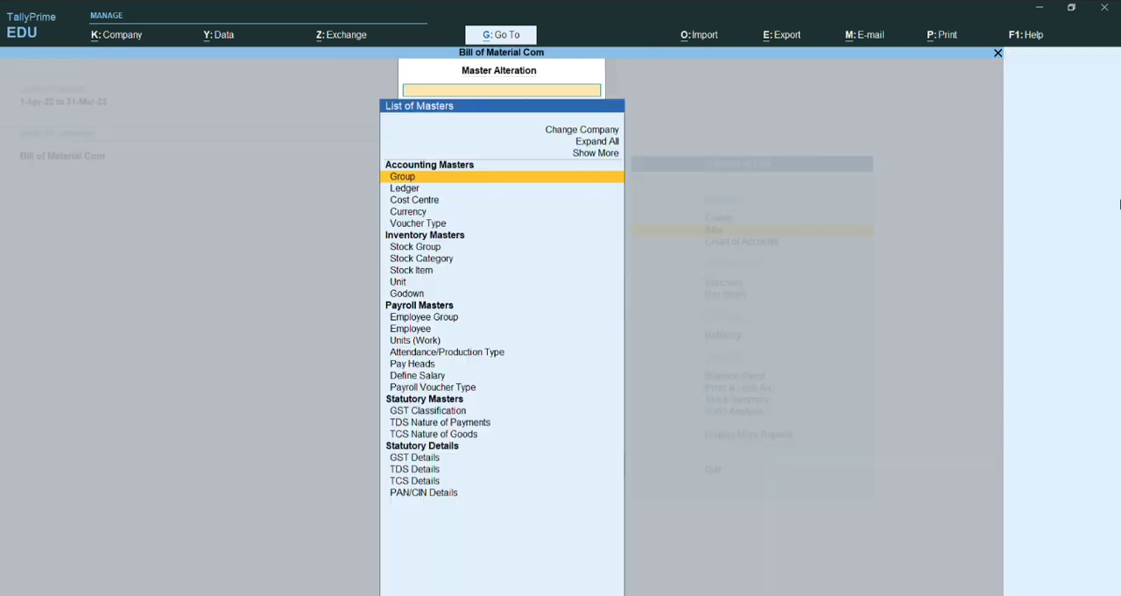
{"action": "key", "text": "Down"}
{"action": "key", "text": "Down"}
{"action": "key", "text": "Down"}
{"action": "key", "text": "Down"}
{"action": "key", "text": "Down"}
{"action": "key", "text": "Down"}
{"action": "key", "text": "Down"}
{"action": "key", "text": "Down"}
{"action": "key", "text": "Down"}
{"action": "key", "text": "Down"}
{"action": "key", "text": "Down"}
{"action": "key", "text": "Down"}
{"action": "key", "text": "Down"}
{"action": "key", "text": "Down"}
{"action": "key", "text": "Down"}
{"action": "key", "text": "Down"}
{"action": "key", "text": "Down"}
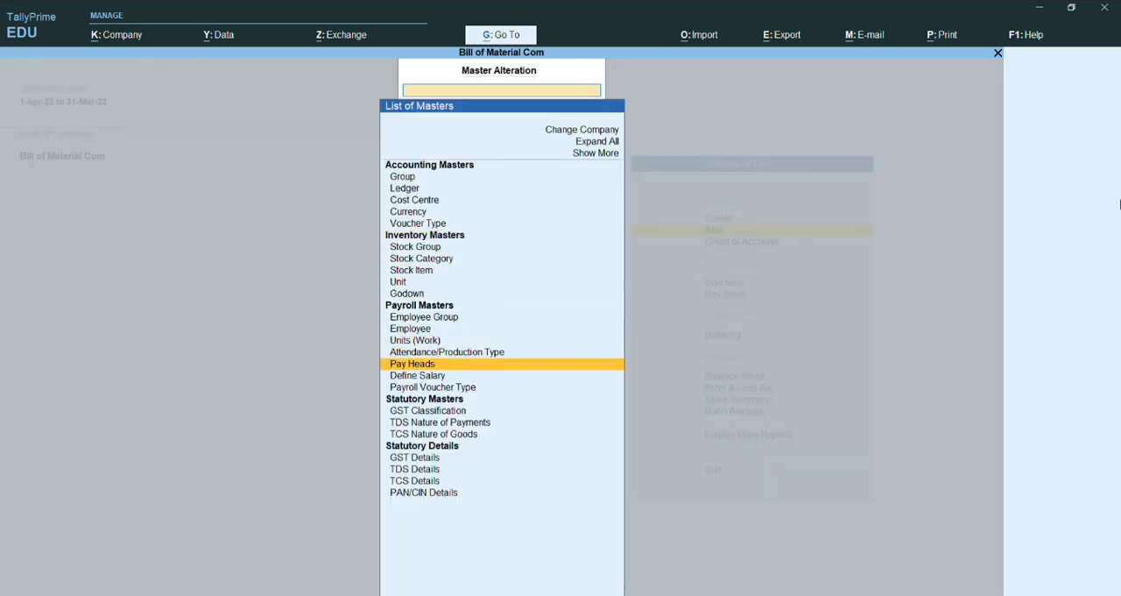
{"action": "key", "text": "Return"}
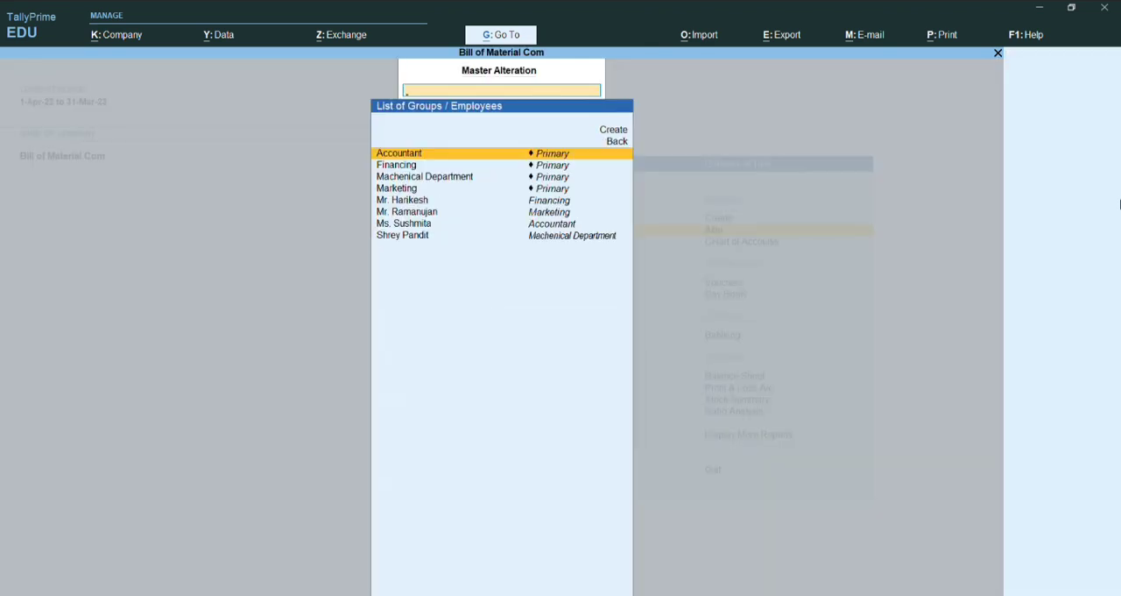
{"action": "key", "text": "Down"}
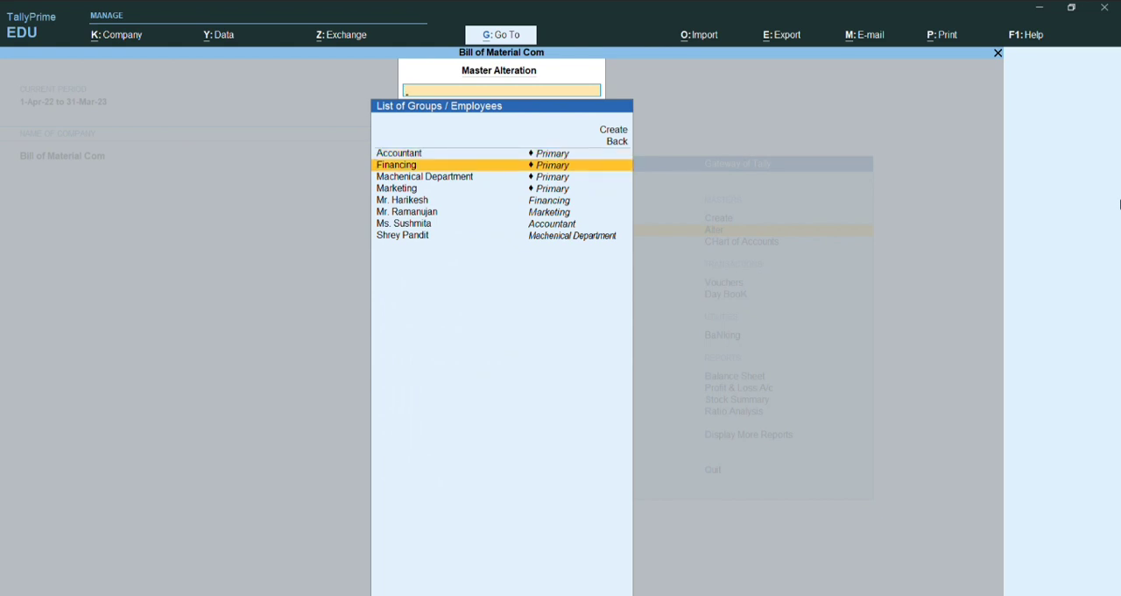
{"action": "key", "text": "Up"}
{"action": "key", "text": "Return"}
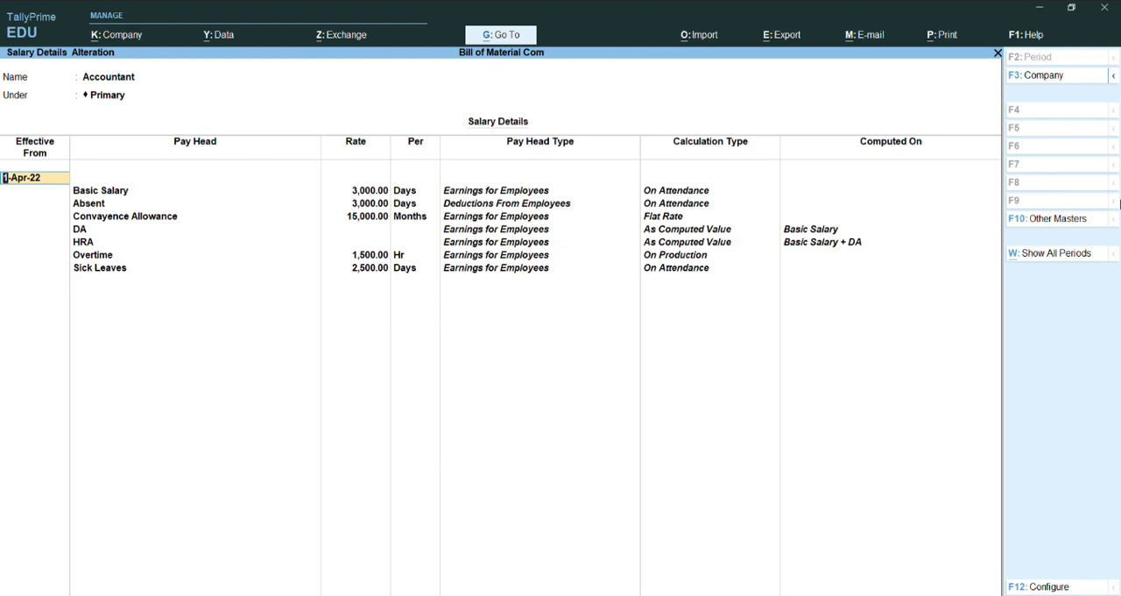
{"action": "key", "text": "Escape"}
Step: Start the Machenical Department group's salary details afresh, effective from 1-Apr-22
{"action": "key", "text": "Down"}
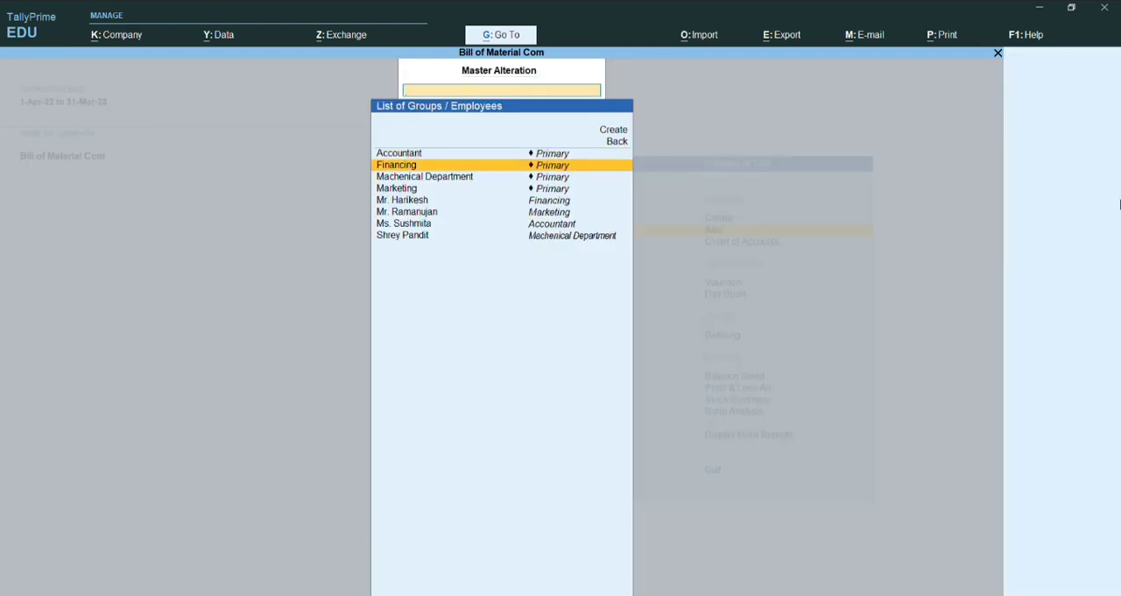
{"action": "key", "text": "Down"}
{"action": "key", "text": "Return"}
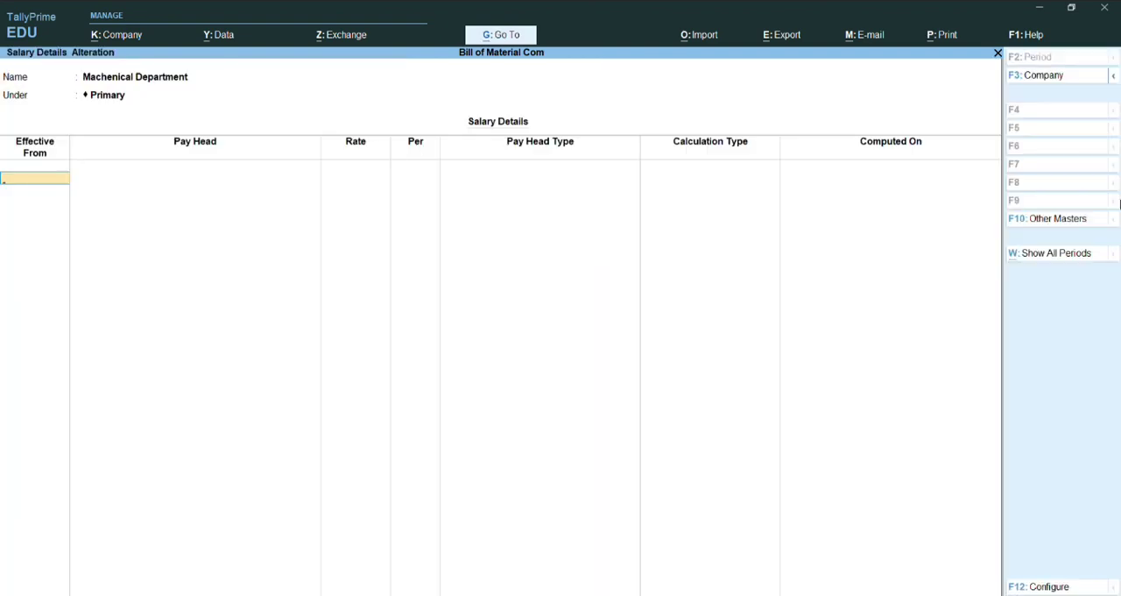
{"action": "type", "text": "1-4-22"}
{"action": "key", "text": "Return"}
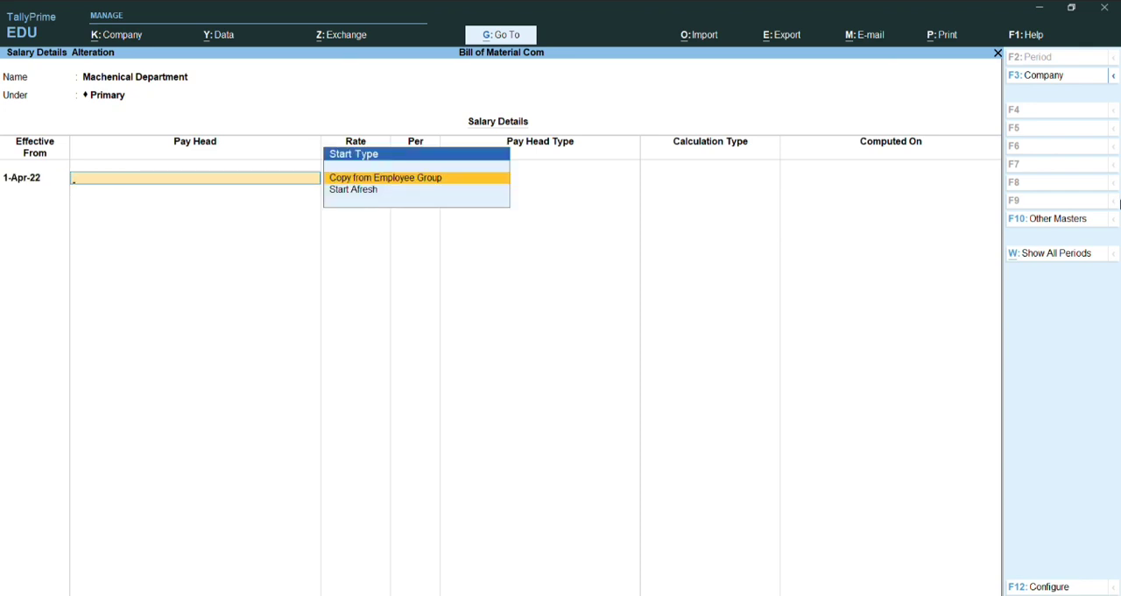
{"action": "key", "text": "Down"}
{"action": "key", "text": "Return"}
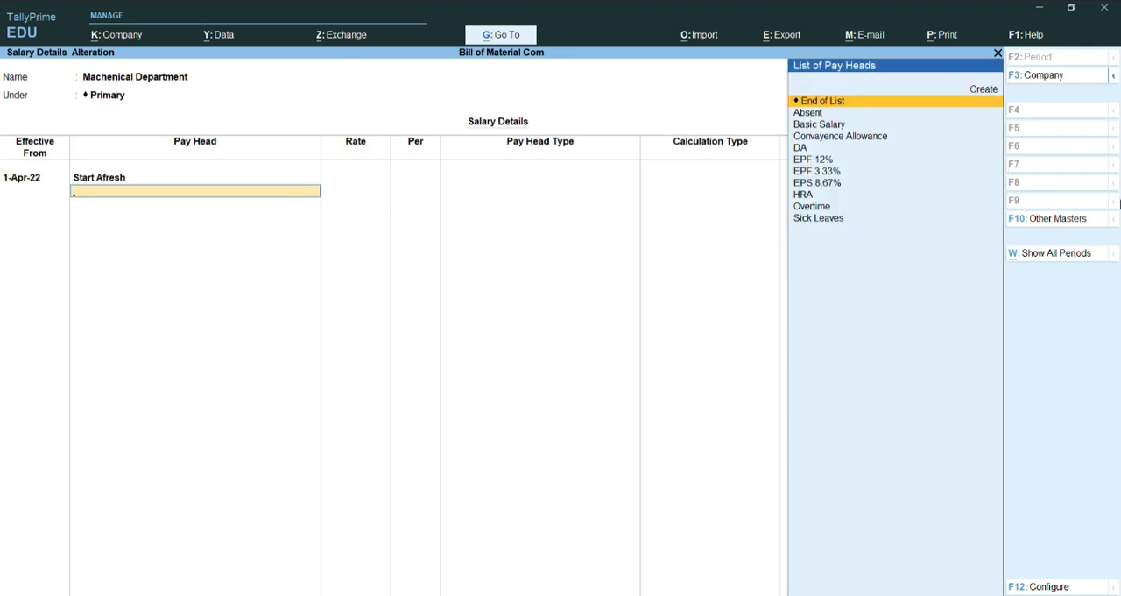
Step: Add the Basic Salary pay head to the Machenical Department salary details at a rate of 400 per day
{"action": "key", "text": "Down"}
{"action": "key", "text": "Down"}
{"action": "key", "text": "Return"}
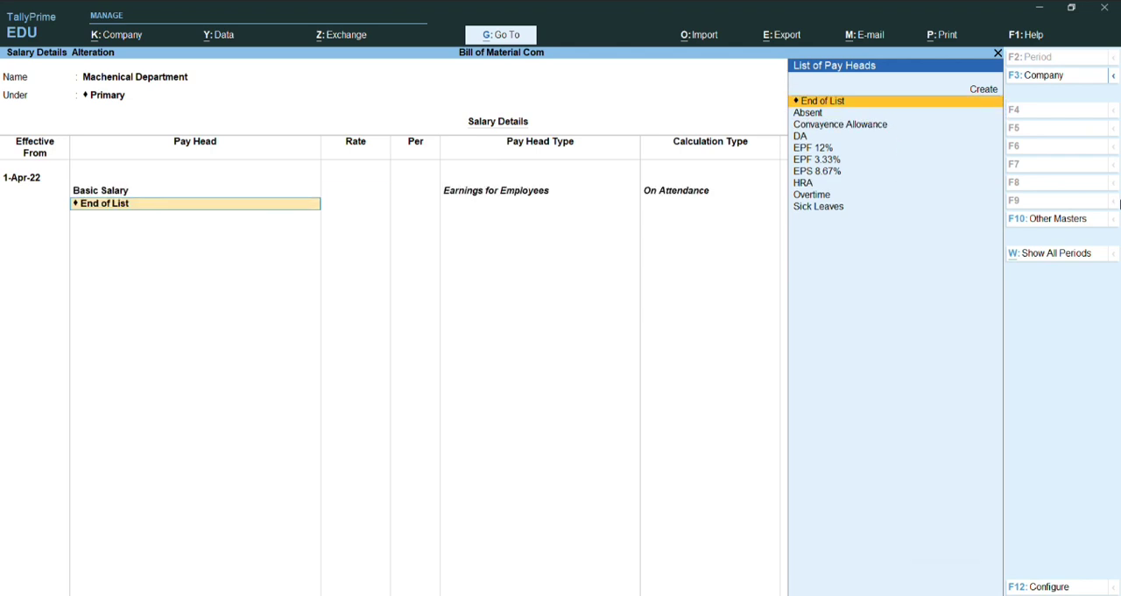
{"action": "key", "text": "BackSpace"}
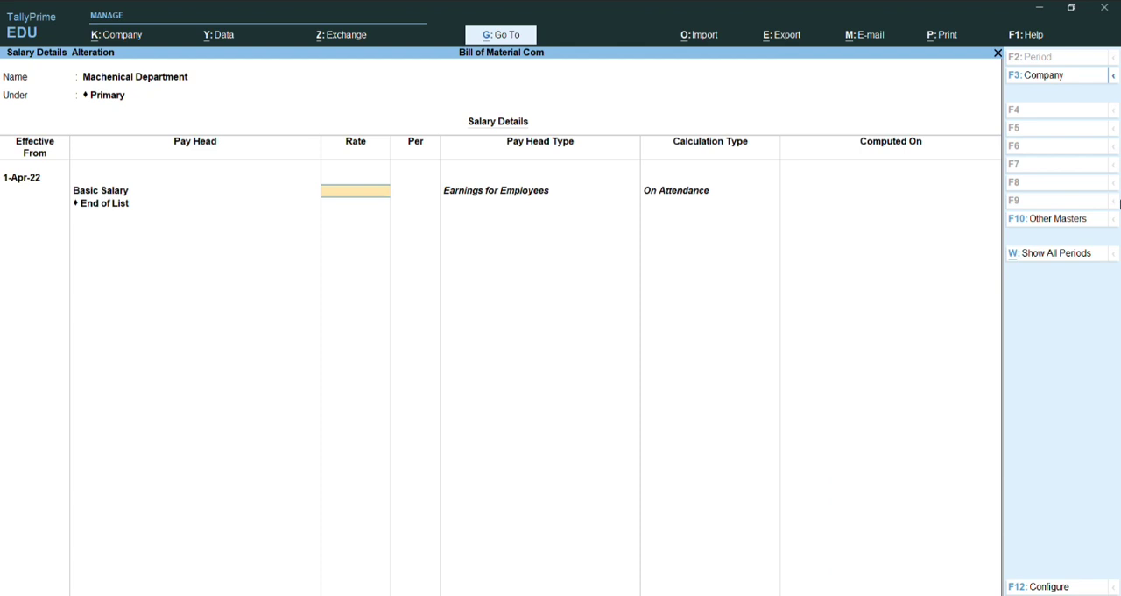
{"action": "type", "text": "400"}
{"action": "key", "text": "Return"}
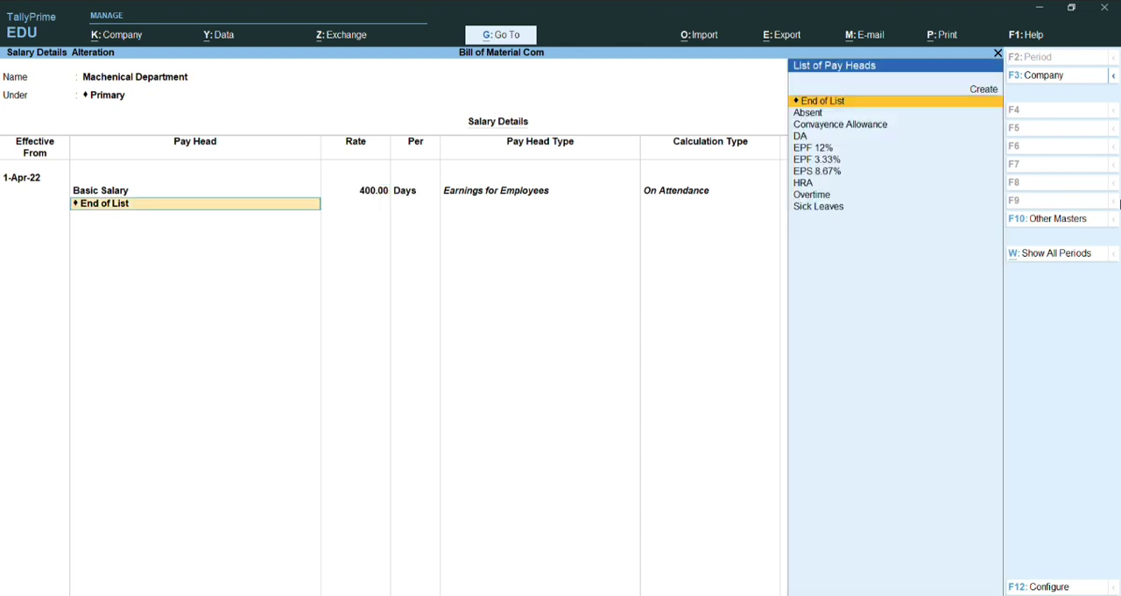
Step: Add the Absent deduction to the salary details at a rate of 400 per day
{"action": "key", "text": "Down"}
{"action": "key", "text": "Down"}
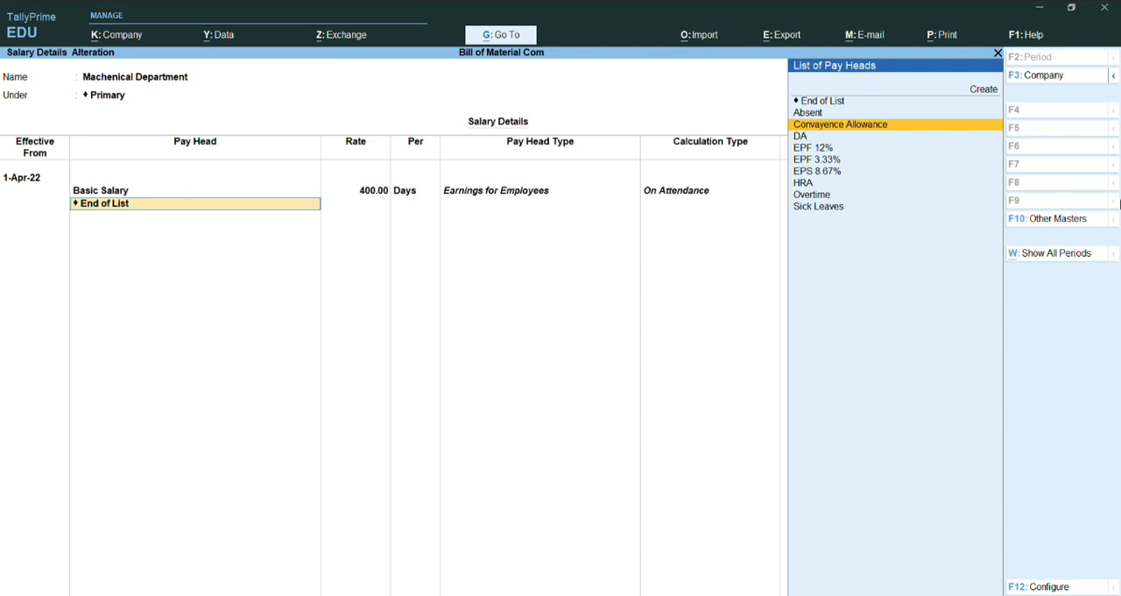
{"action": "key", "text": "Up"}
{"action": "key", "text": "Return"}
{"action": "type", "text": "400"}
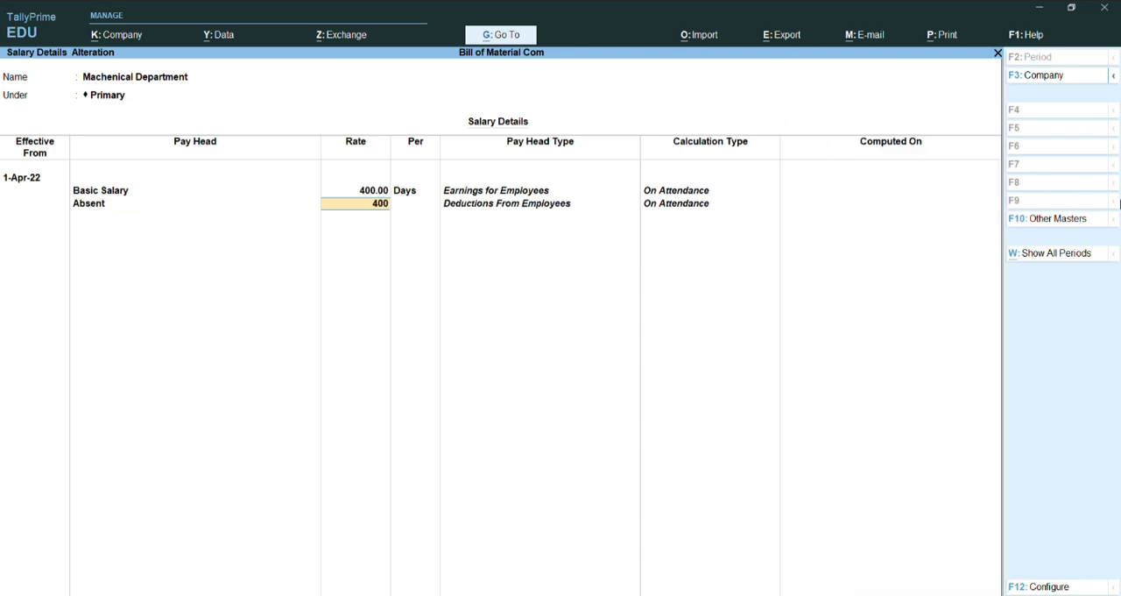
{"action": "key", "text": "Return"}
Step: Add the Convayence Allowance pay head at 5,000 per month
{"action": "key", "text": "Down"}
{"action": "key", "text": "Return"}
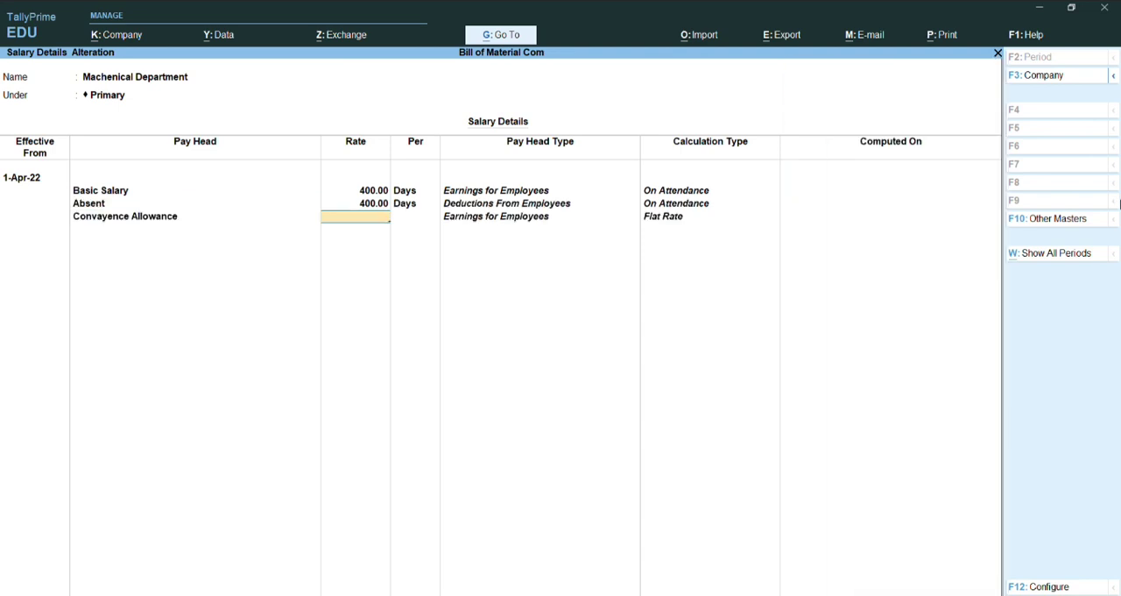
{"action": "type", "text": "5,00"}
{"action": "type", "text": "000"}
{"action": "key", "text": "Return"}
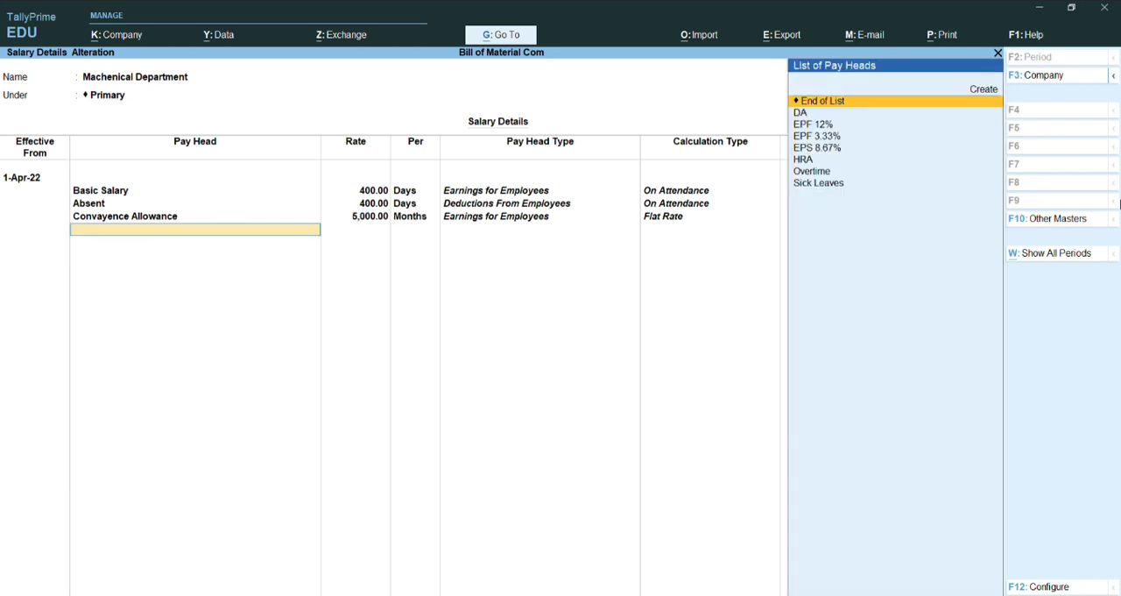
Step: Add the computed pay heads DA, EPF 12% and EPF 3.33% to the department's salary details
{"action": "key", "text": "Down"}
{"action": "key", "text": "Return"}
{"action": "key", "text": "Down"}
{"action": "key", "text": "Return"}
{"action": "key", "text": "Down"}
{"action": "key", "text": "Return"}
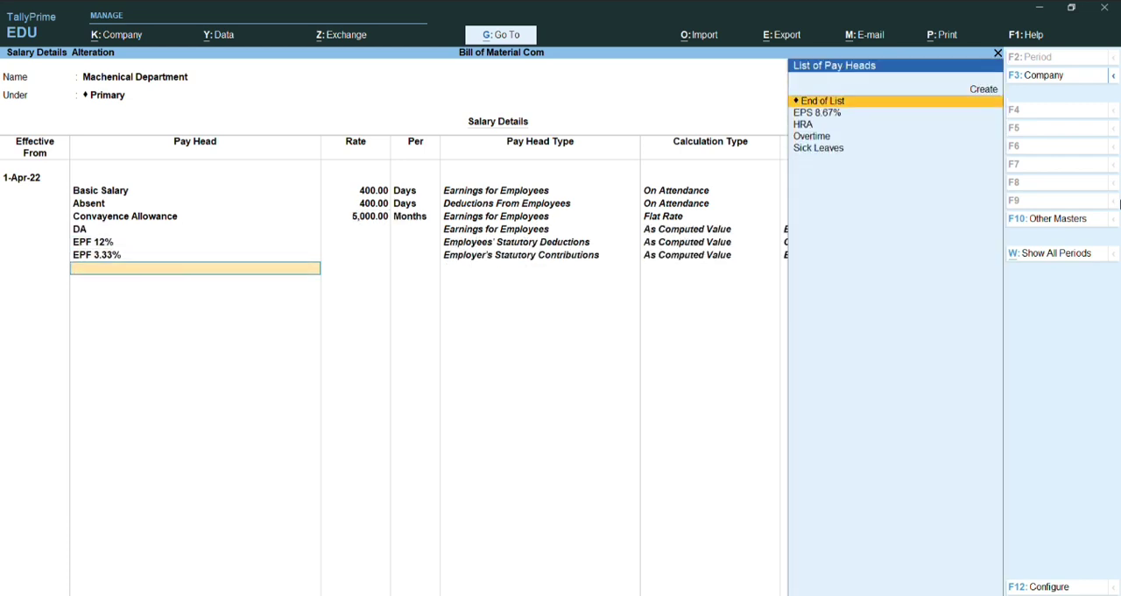
Step: Add the EPS 8.67% and HRA pay heads below EPF 3.33% in the salary details
{"action": "key", "text": "Down"}
{"action": "key", "text": "Down"}
{"action": "key", "text": "Up"}
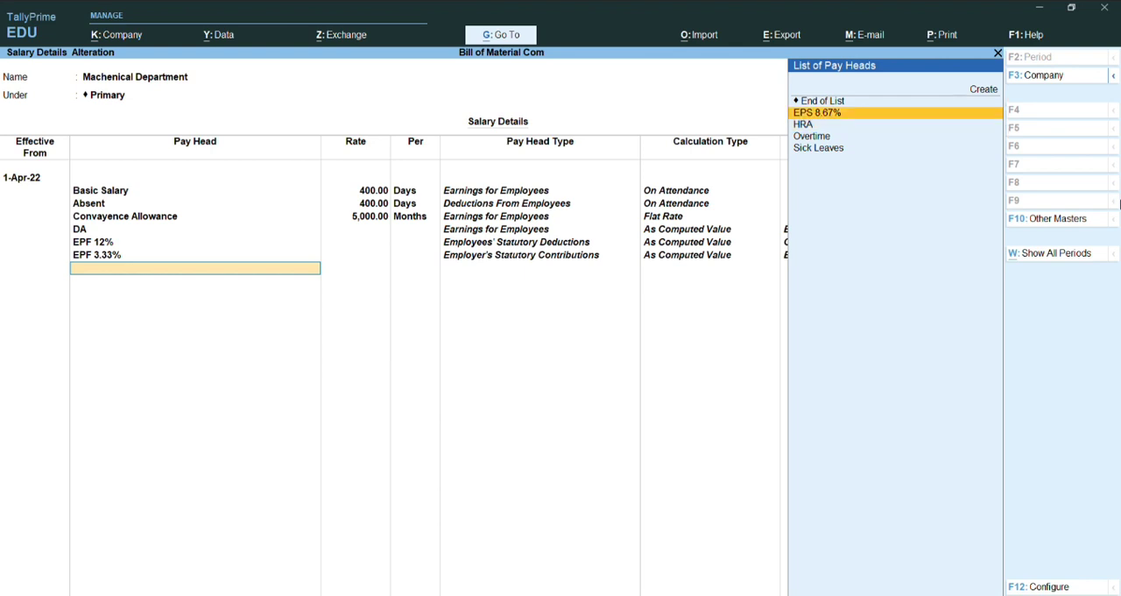
{"action": "key", "text": "Return"}
{"action": "key", "text": "Down"}
{"action": "key", "text": "Return"}
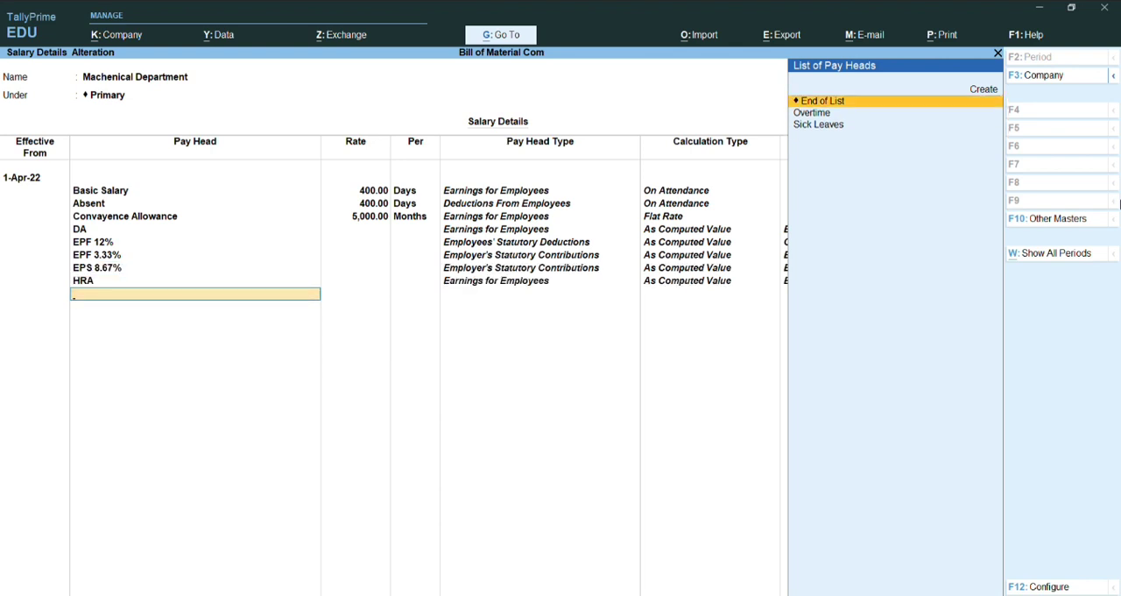
Step: Add the Overtime pay head at a rate of 250 per hour
{"action": "key", "text": "Down"}
{"action": "key", "text": "Return"}
{"action": "type", "text": "2"}
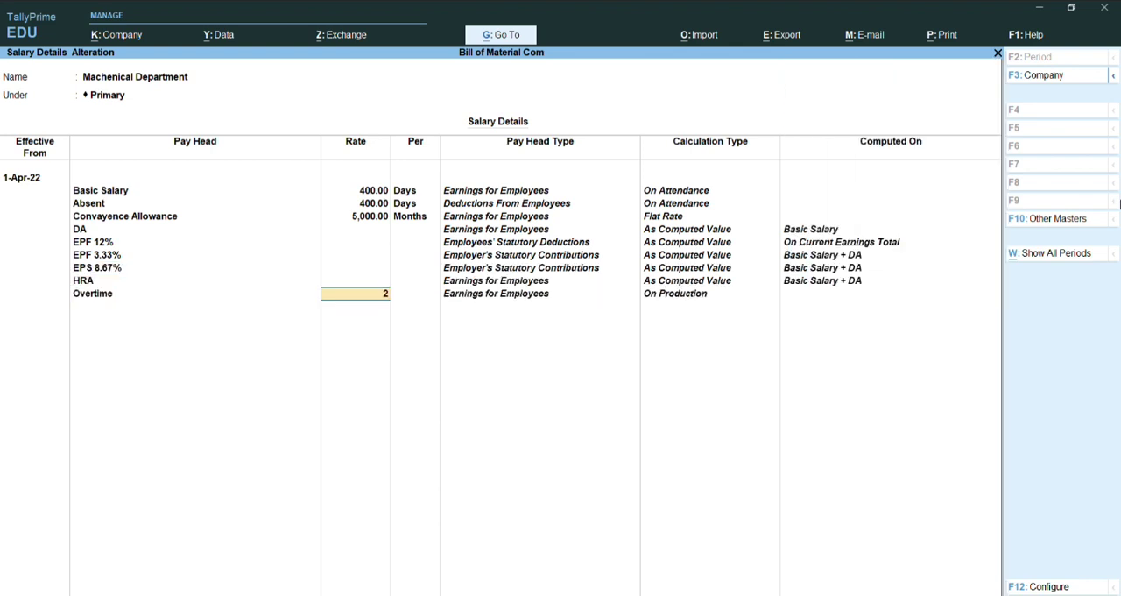
{"action": "type", "text": "50"}
{"action": "key", "text": "Return"}
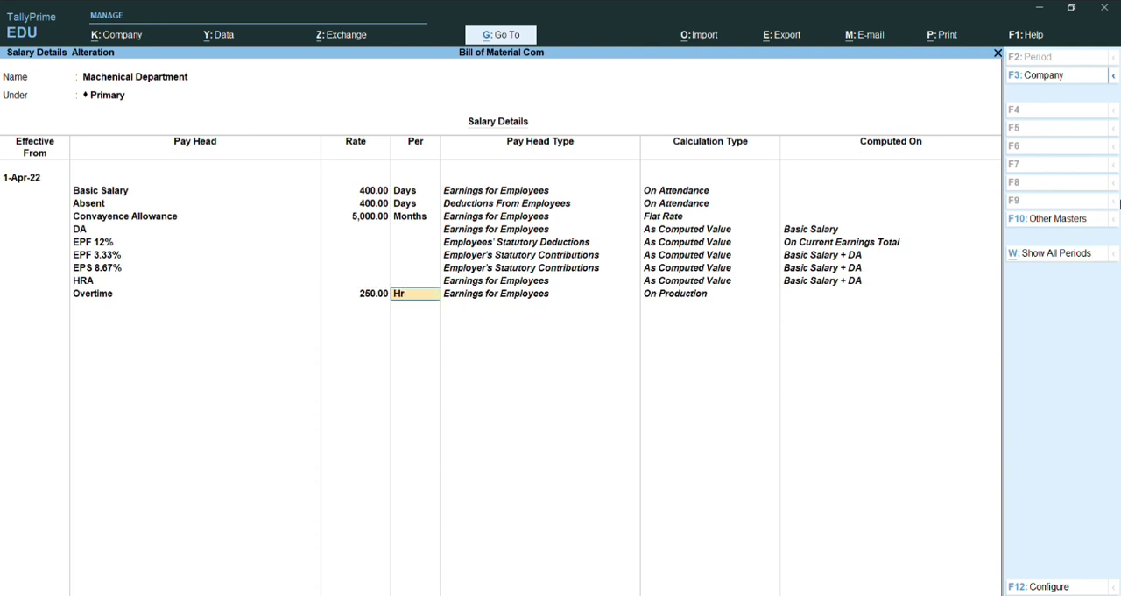
{"action": "key", "text": "Return"}
Step: Add Sick Leaves at 400 per day, end the pay head list and save the Machenical Department salary details
{"action": "key", "text": "Down"}
{"action": "key", "text": "Return"}
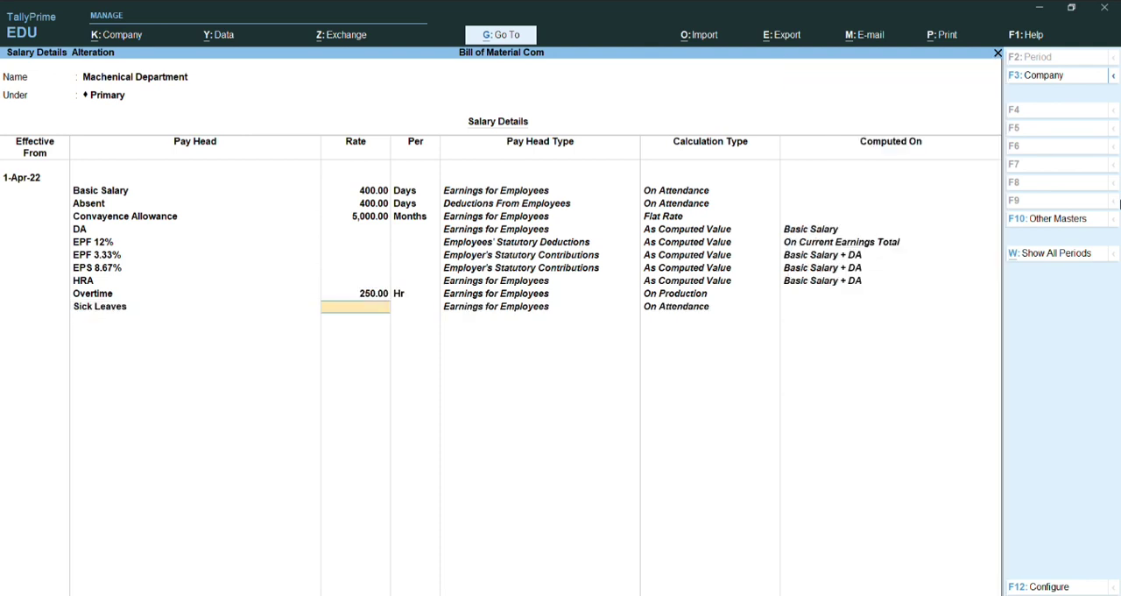
{"action": "type", "text": "400"}
{"action": "key", "text": "Return"}
{"action": "key", "text": "Return"}
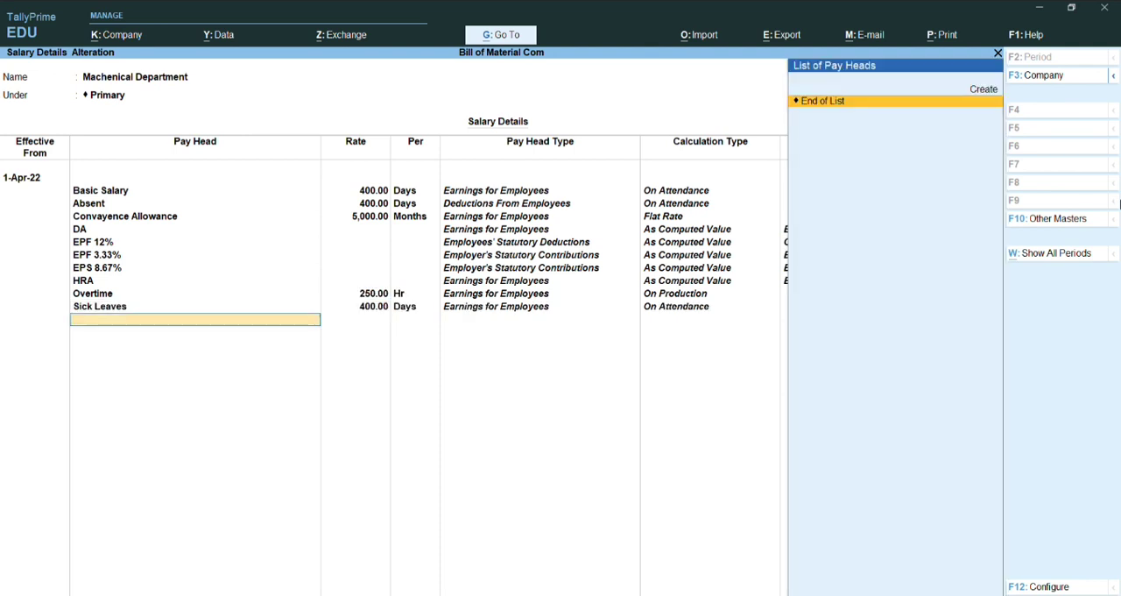
{"action": "key", "text": "Return"}
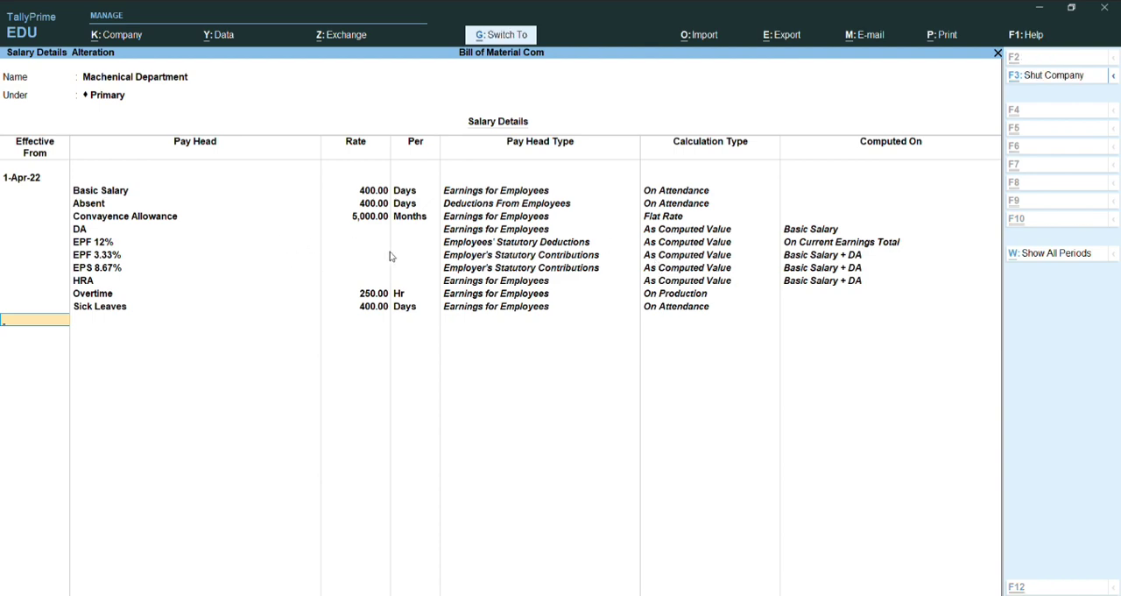
{"action": "key", "text": "ctrl+a"}
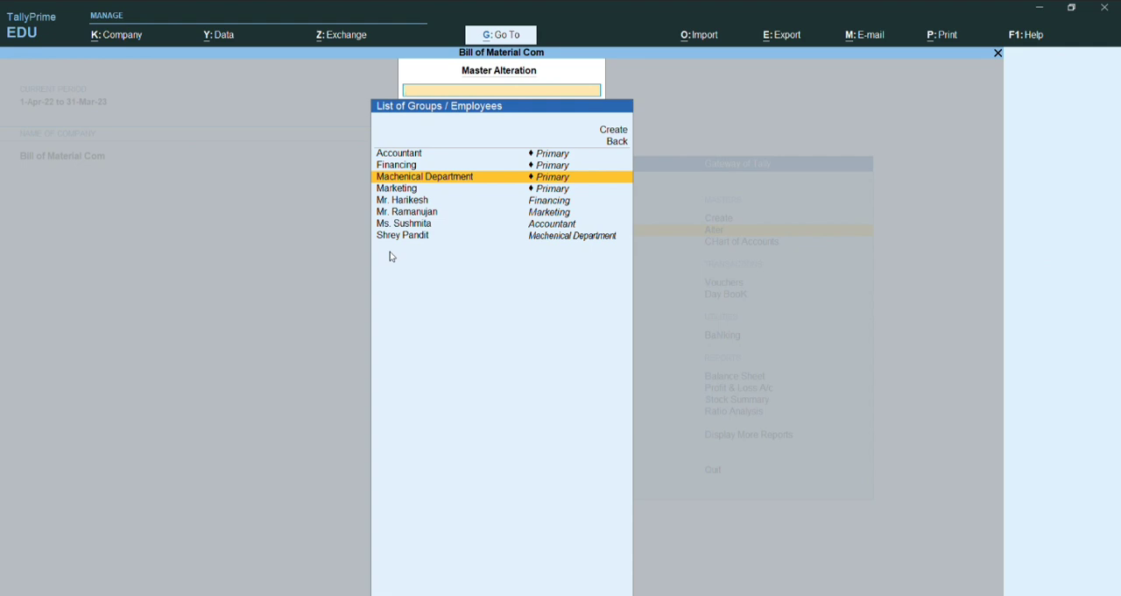
Step: Open the salary details of the employee who belongs to the Machenical Department
{"action": "key", "text": "Down"}
{"action": "key", "text": "Down"}
{"action": "key", "text": "Down"}
{"action": "key", "text": "Down"}
{"action": "key", "text": "Down"}
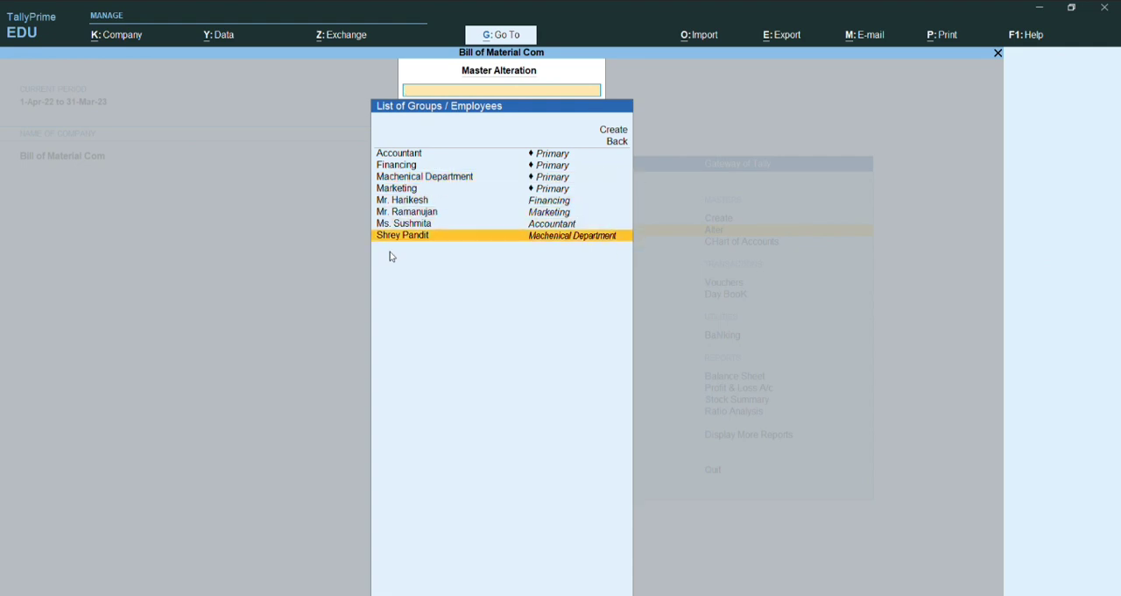
{"action": "key", "text": "Return"}
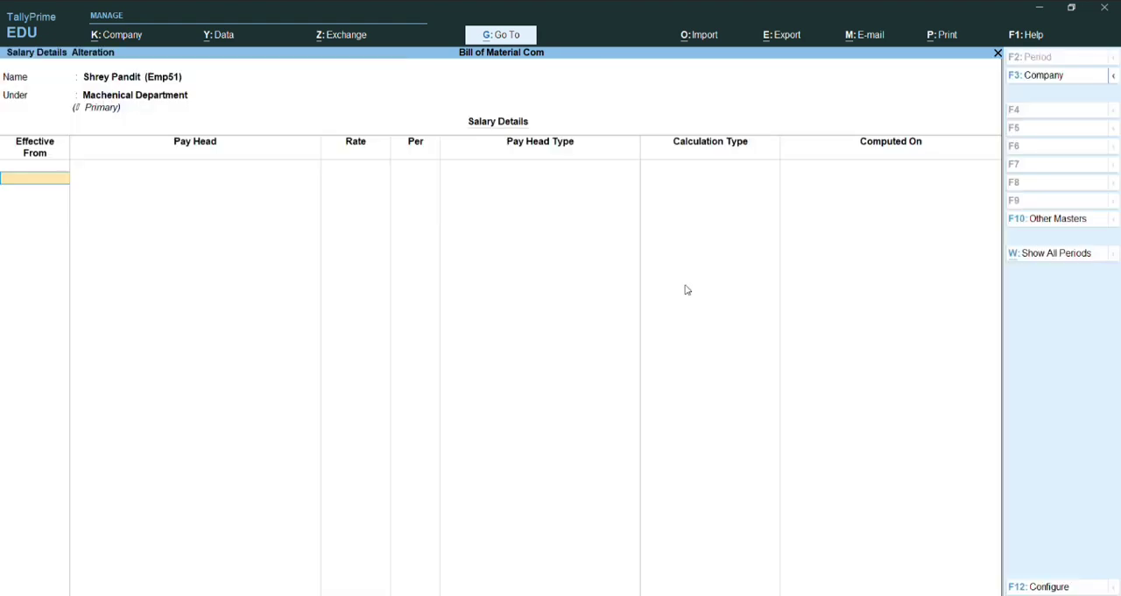
Step: Set the employee's salary details effective from 1-Apr-22, copy the pay heads from the parent value and save
{"action": "type", "text": "1-4-22"}
{"action": "key", "text": "Return"}
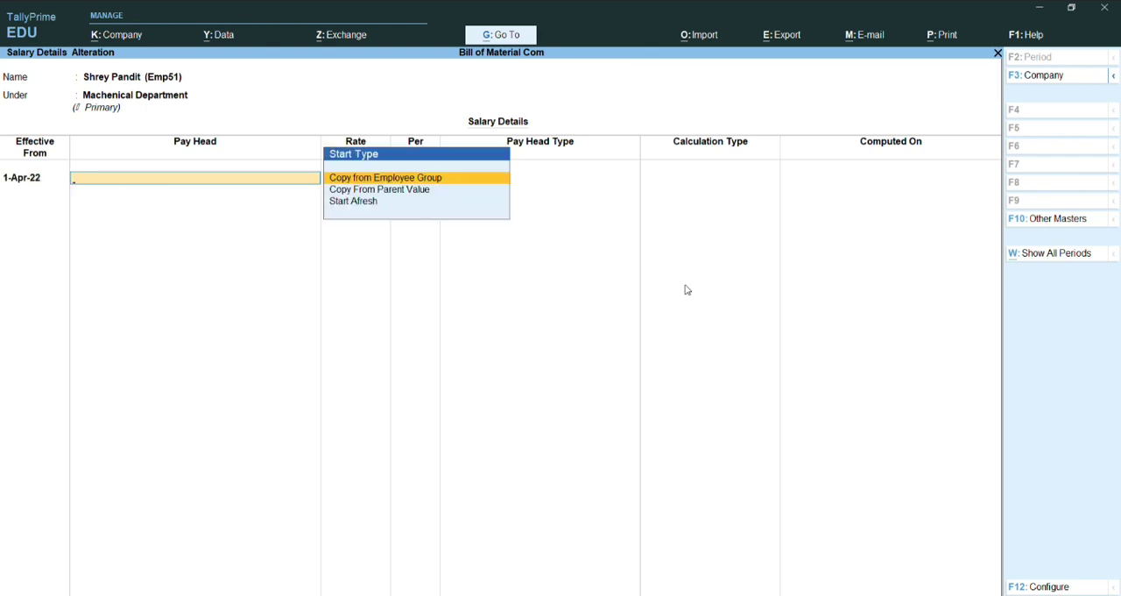
{"action": "key", "text": "Down"}
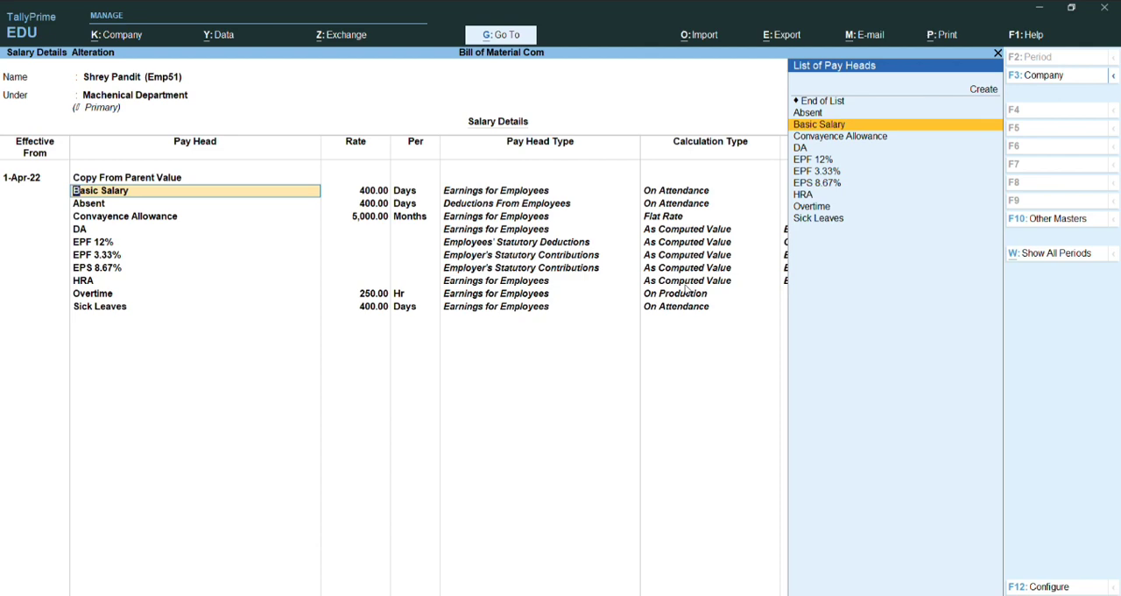
{"action": "key", "text": "ctrl+a"}
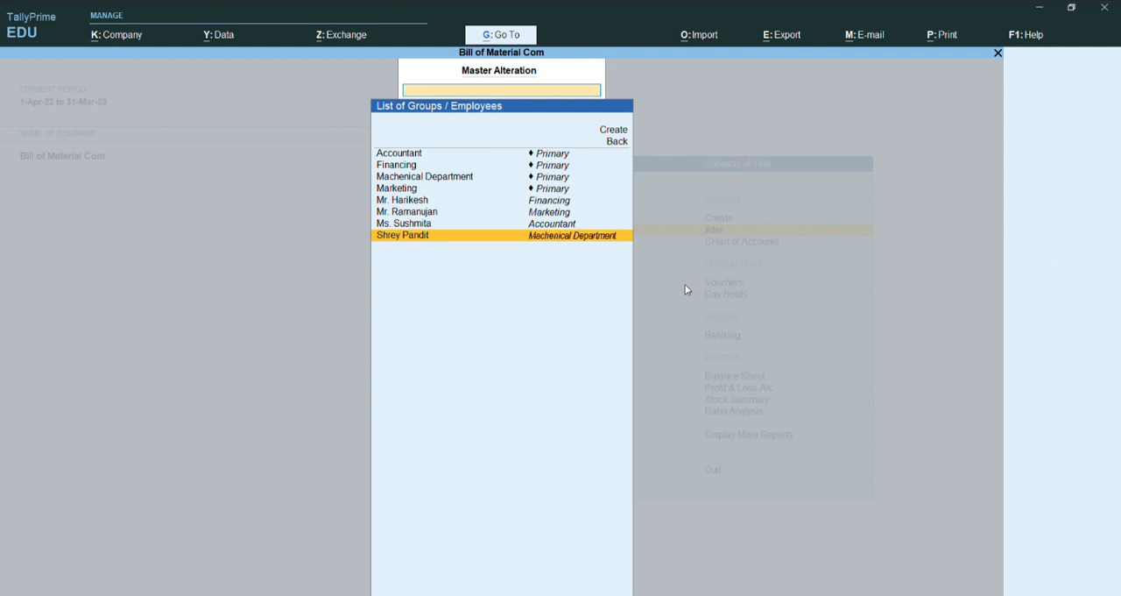
Step: Open the salary details of the Accountant group for alteration
{"action": "key", "text": "Up"}
{"action": "key", "text": "Up"}
{"action": "key", "text": "Up"}
{"action": "key", "text": "Up"}
{"action": "key", "text": "Up"}
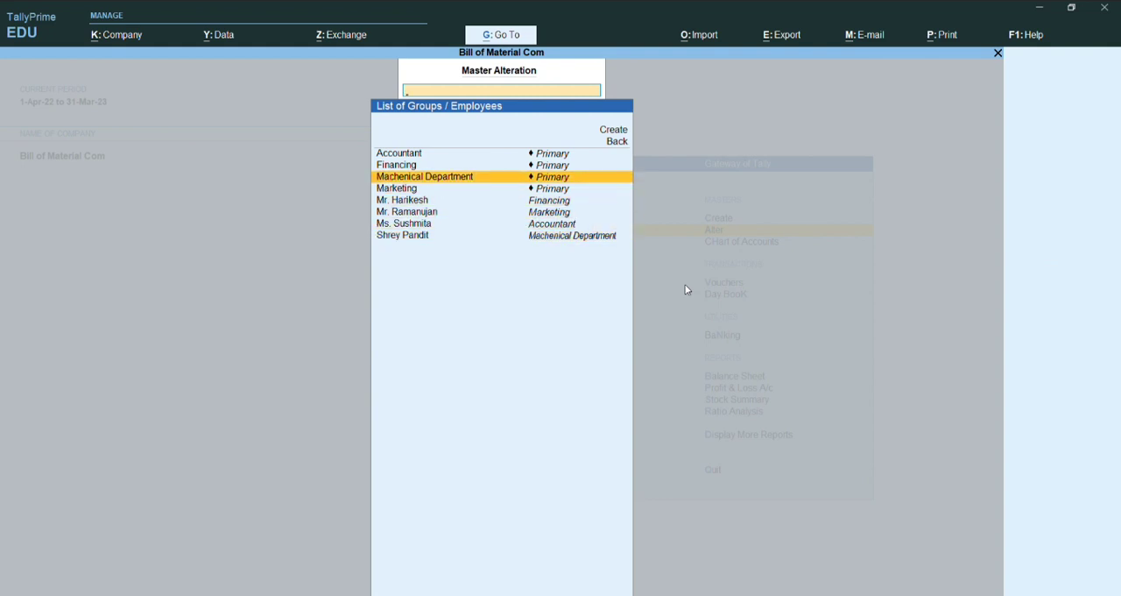
{"action": "key", "text": "Up"}
{"action": "key", "text": "Up"}
{"action": "key", "text": "Return"}
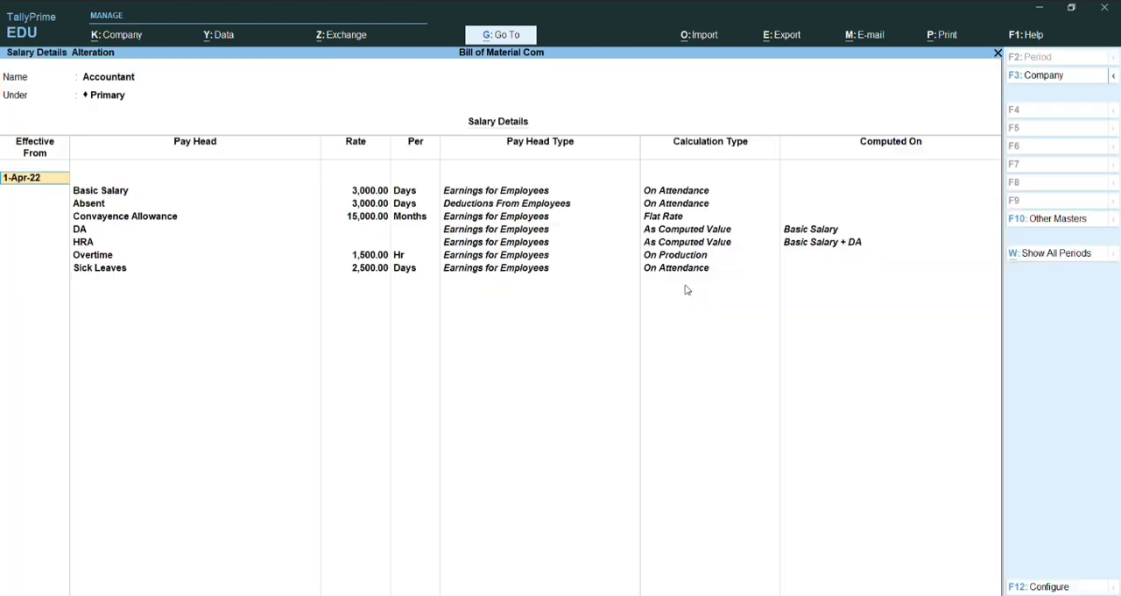
Step: Add the EPF 12% pay head below Sick Leaves in the Accountant group's salary details
{"action": "key", "text": "Return"}
{"action": "key", "text": "Down"}
{"action": "key", "text": "Down"}
{"action": "key", "text": "Down"}
{"action": "key", "text": "Down"}
{"action": "key", "text": "Down"}
{"action": "key", "text": "Down"}
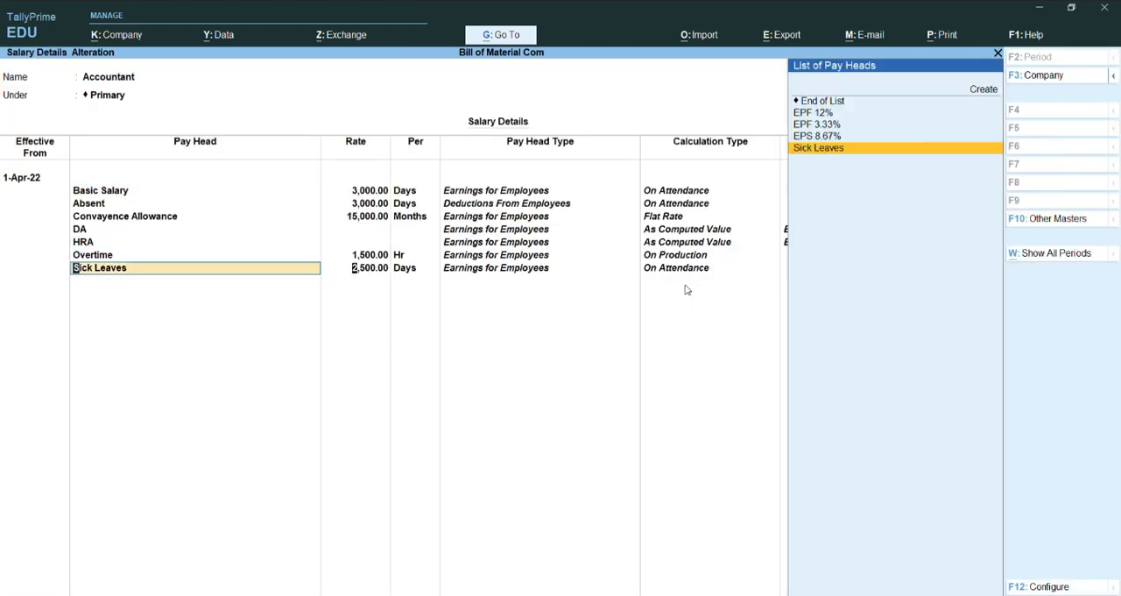
{"action": "key", "text": "Return"}
{"action": "key", "text": "Return"}
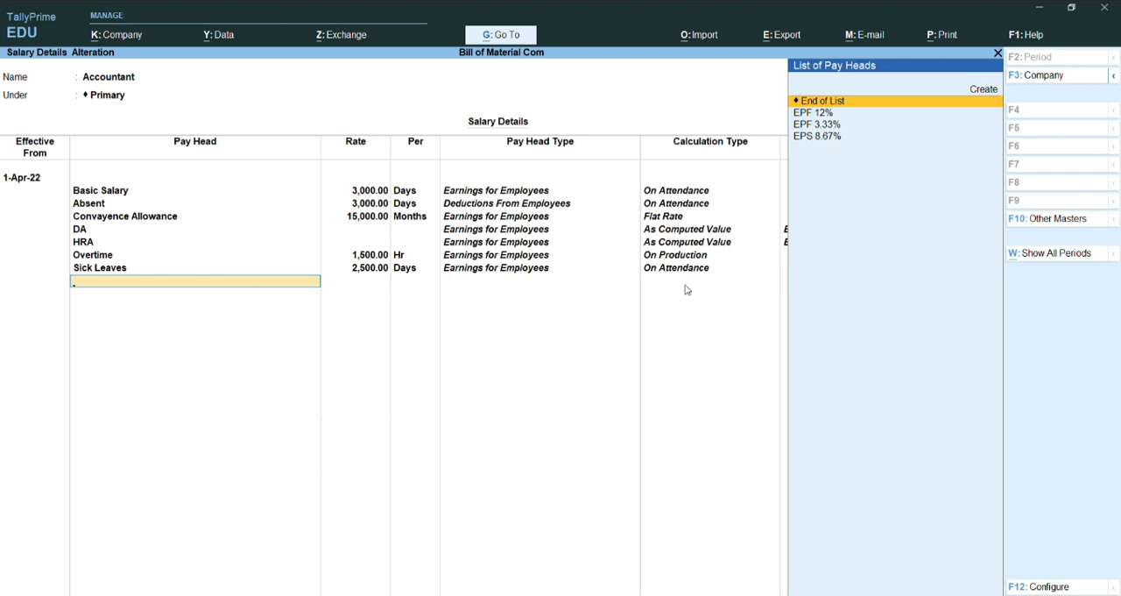
{"action": "key", "text": "Down"}
{"action": "key", "text": "Return"}
{"action": "key", "text": "Return"}
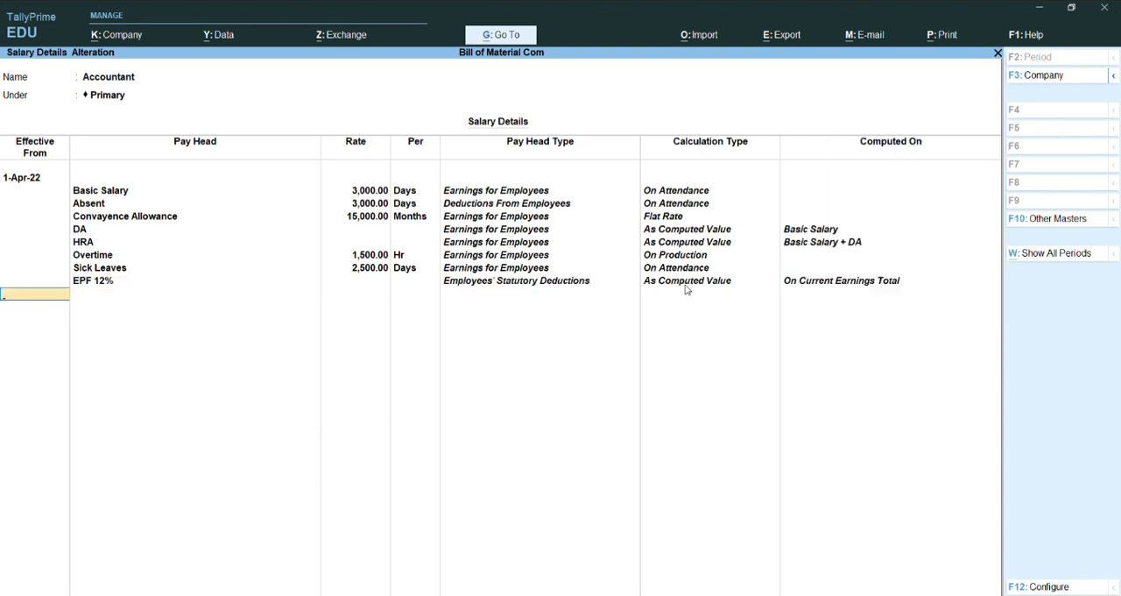
{"action": "key", "text": "BackSpace"}
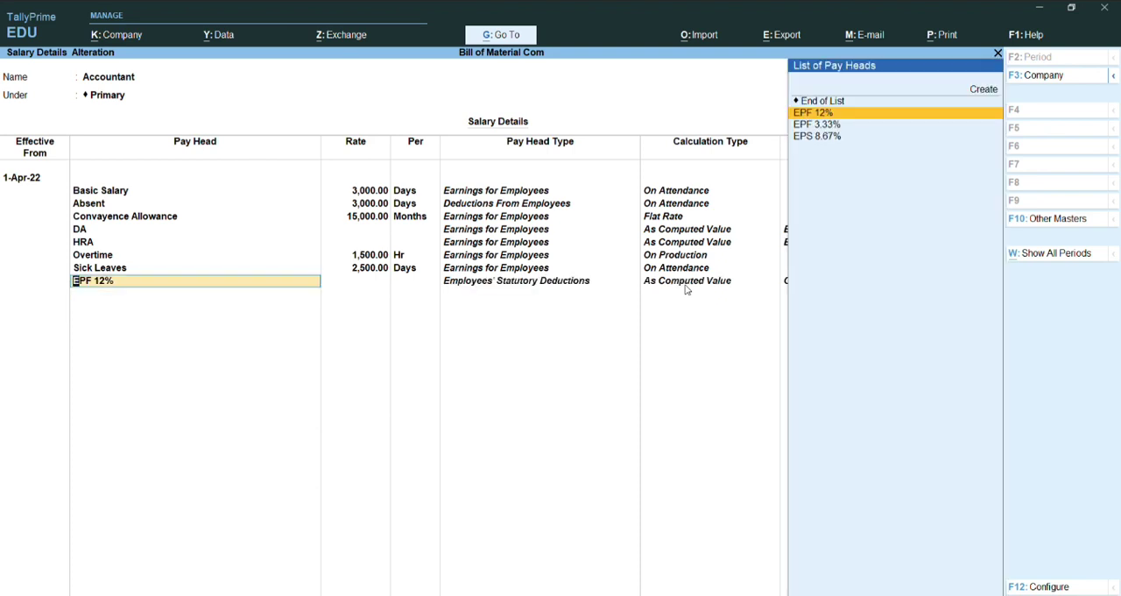
Step: Add the EPF 3.33% and EPS 8.67% pay heads below EPF 12% and save the Accountant group's salary details
{"action": "key", "text": "Return"}
{"action": "key", "text": "Down"}
{"action": "key", "text": "Return"}
{"action": "key", "text": "Down"}
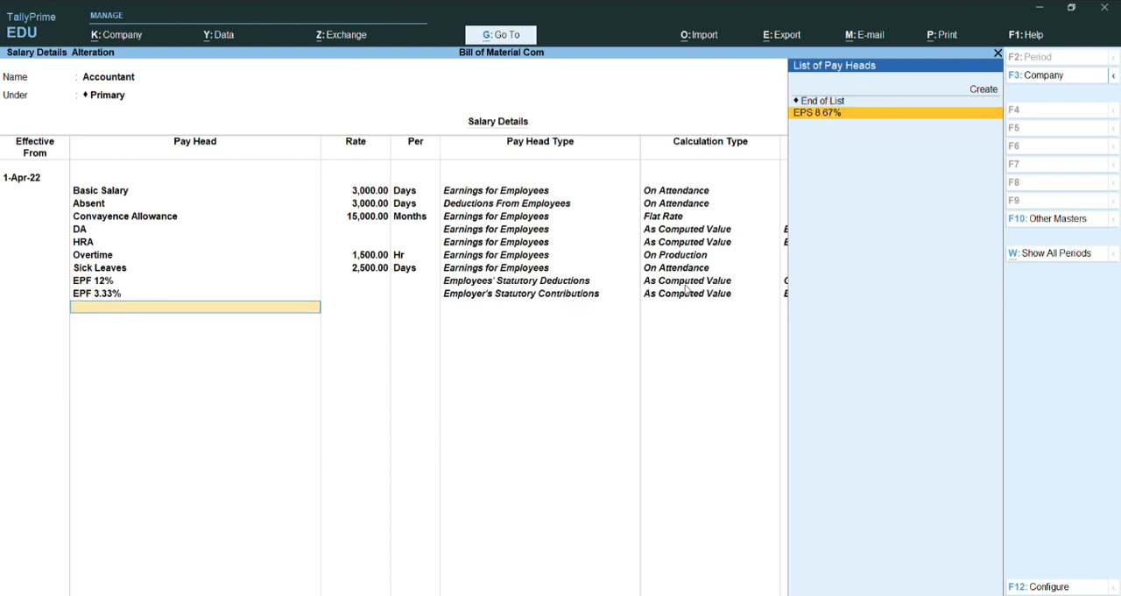
{"action": "key", "text": "Return"}
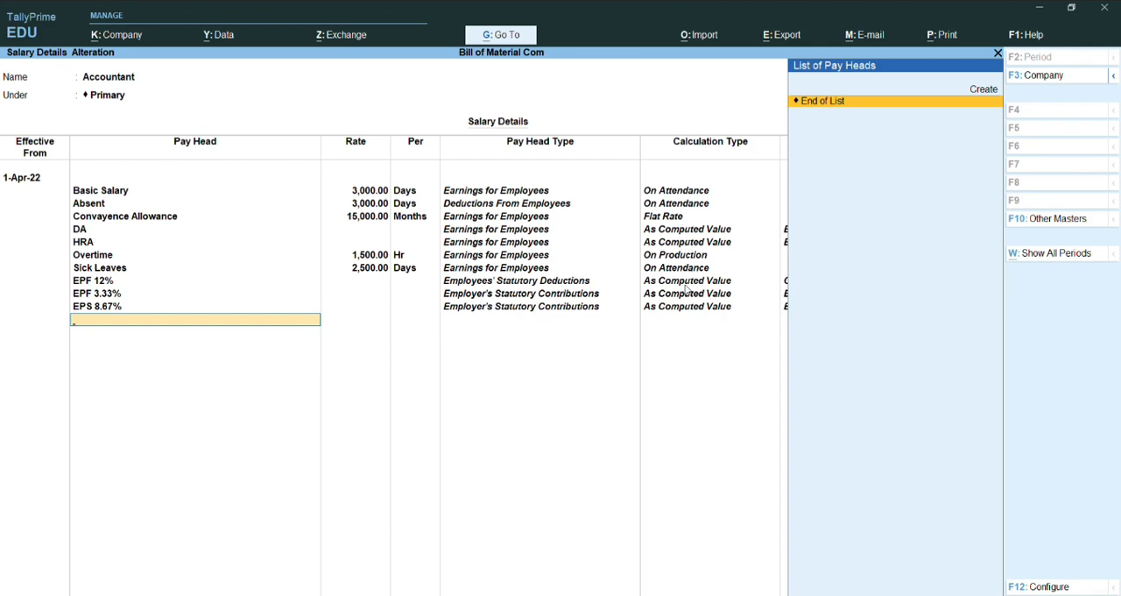
{"action": "key", "text": "ctrl+a"}
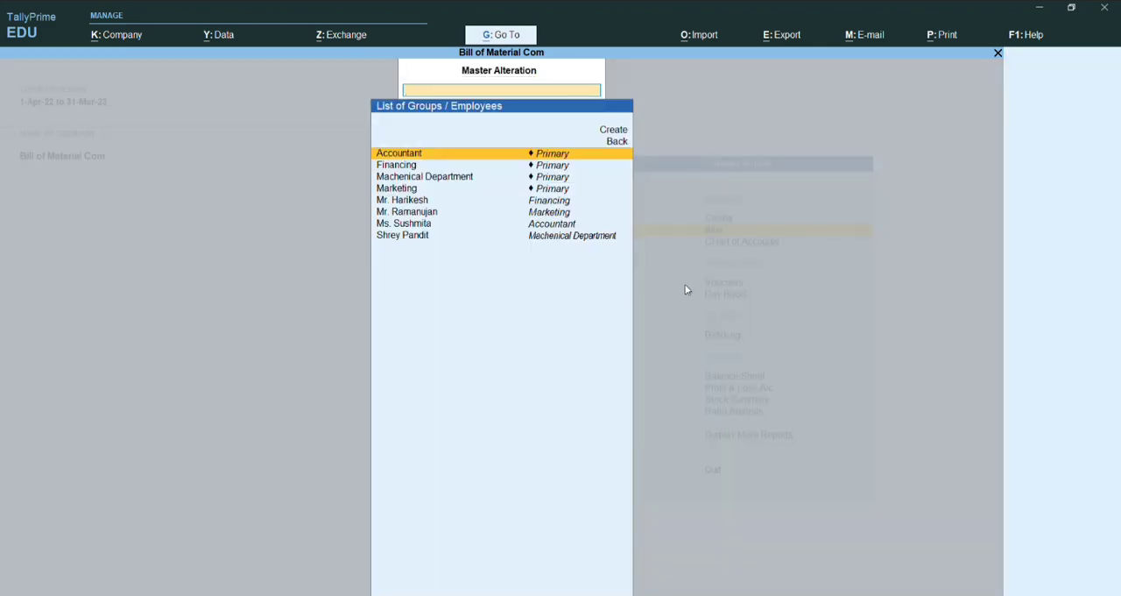
Step: Open the pay head list in the salary details of the employee who belongs to the Accountant group
{"action": "key", "text": "Down"}
{"action": "key", "text": "Down"}
{"action": "key", "text": "Down"}
{"action": "key", "text": "Down"}
{"action": "key", "text": "Down"}
{"action": "key", "text": "Down"}
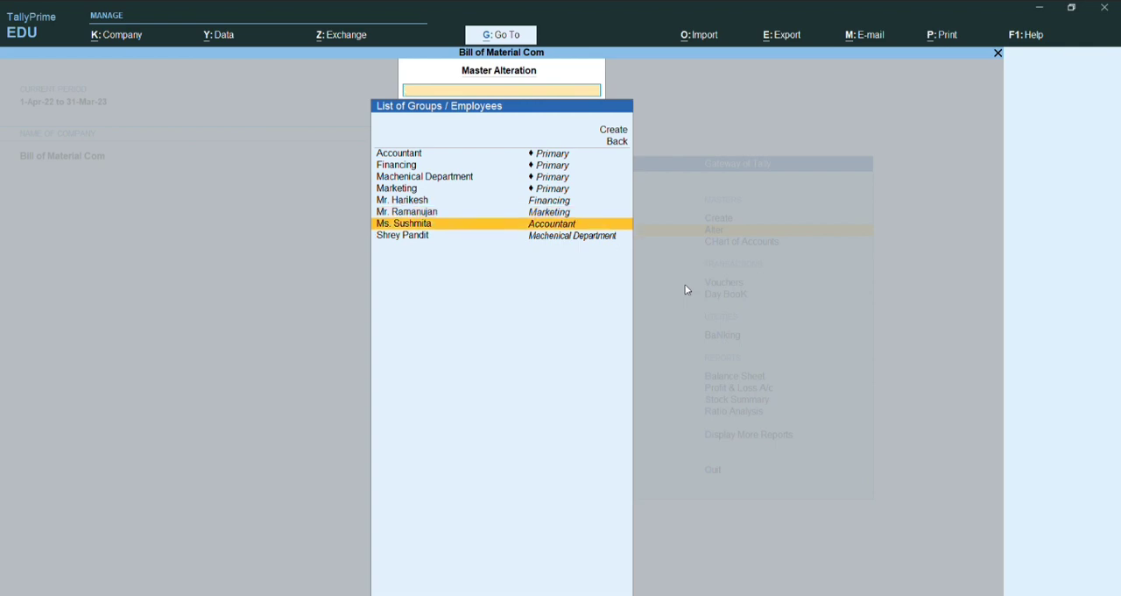
{"action": "key", "text": "Return"}
Step: Add the Basic Salary pay head below Sick Leaves in the Accountant employee's salary details
{"action": "key", "text": "Return"}
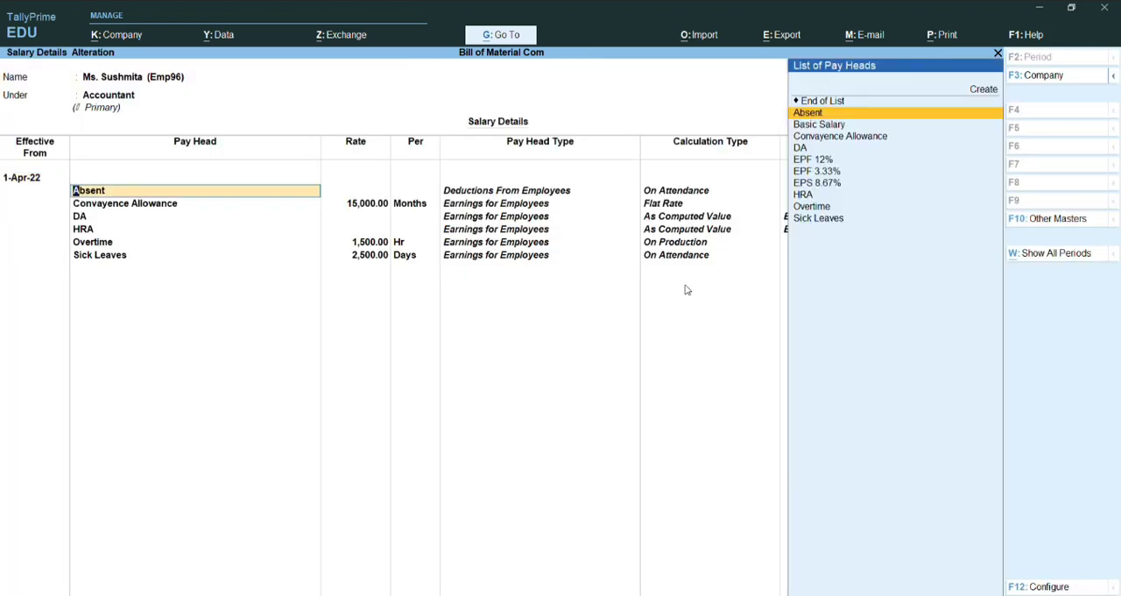
{"action": "key", "text": "Return"}
{"action": "key", "text": "Return"}
{"action": "key", "text": "Return"}
{"action": "key", "text": "Return"}
{"action": "key", "text": "Return"}
{"action": "key", "text": "Return"}
{"action": "key", "text": "Return"}
{"action": "key", "text": "Return"}
{"action": "key", "text": "Return"}
{"action": "key", "text": "Return"}
{"action": "key", "text": "Return"}
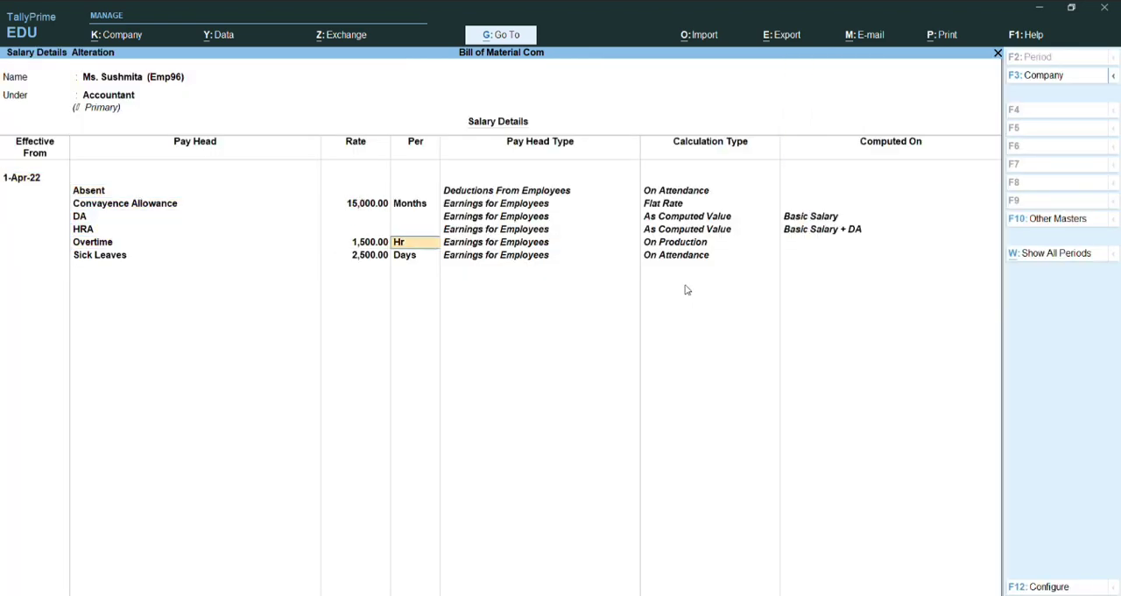
{"action": "key", "text": "Down"}
Step: Add the EPF 12%, EPF 3.33% and EPS 8.67% pay heads below Basic Salary and save the employee's salary details
{"action": "key", "text": "Return"}
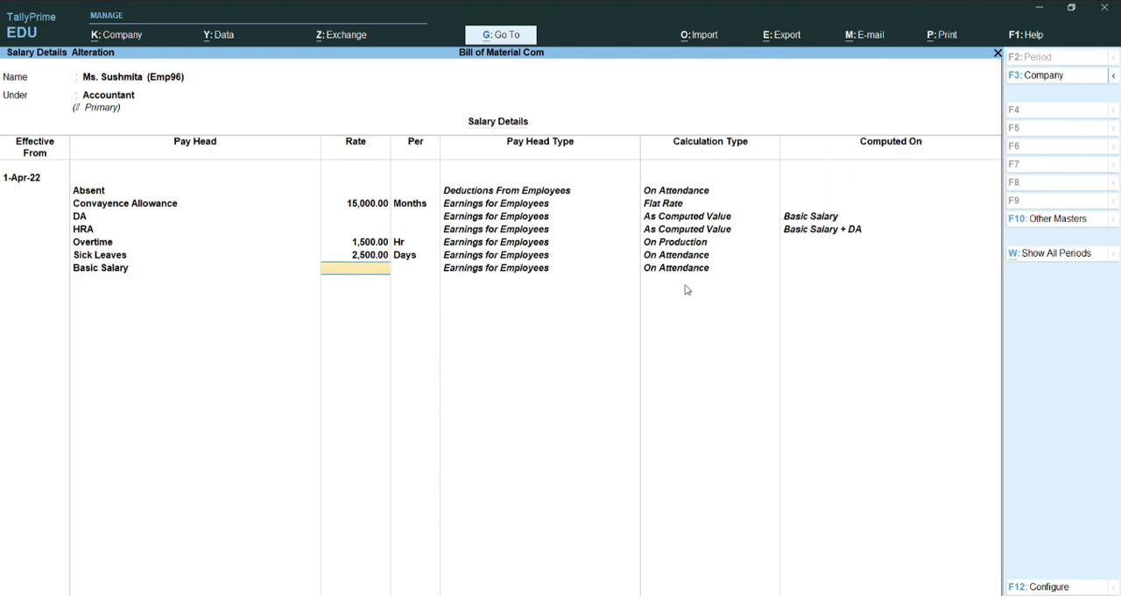
{"action": "key", "text": "Return"}
{"action": "key", "text": "Down"}
{"action": "key", "text": "Return"}
{"action": "key", "text": "Down"}
{"action": "key", "text": "Return"}
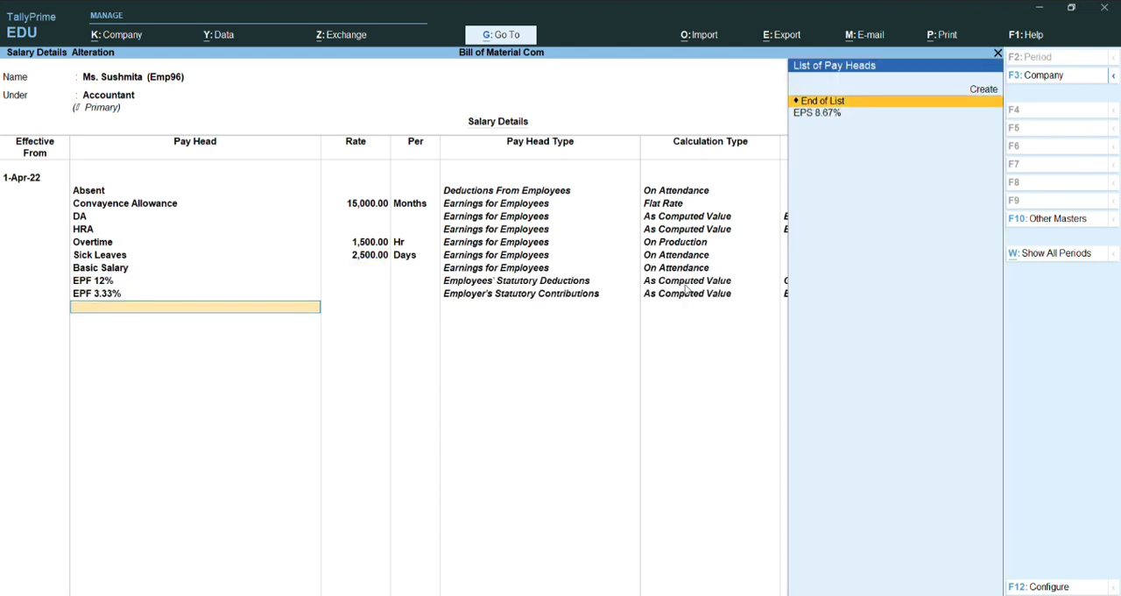
{"action": "key", "text": "Down"}
{"action": "key", "text": "Return"}
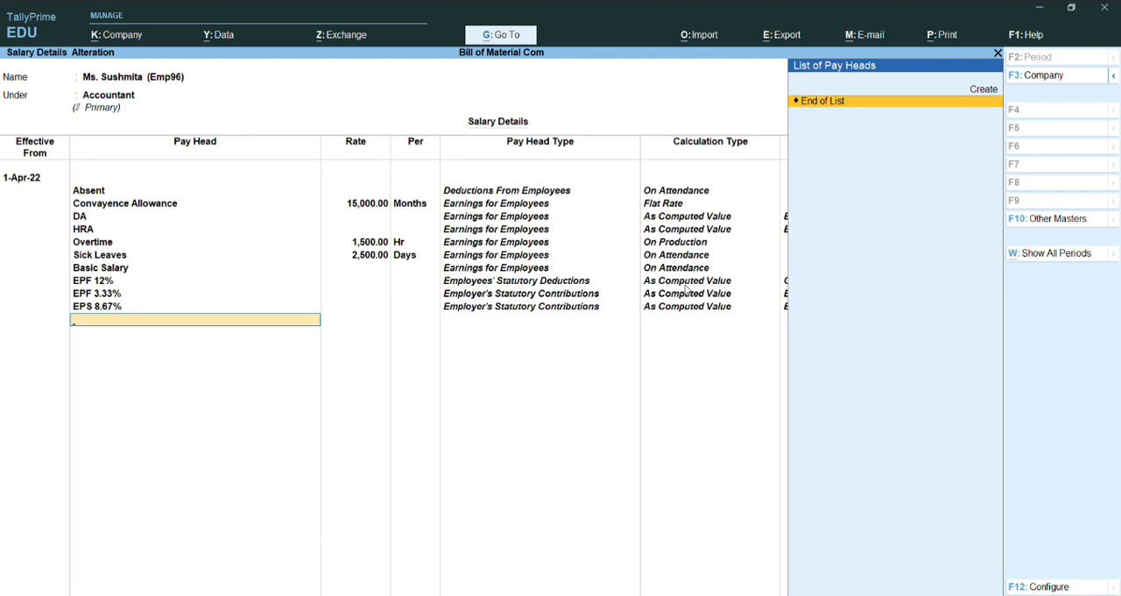
{"action": "key", "text": "ctrl+a"}
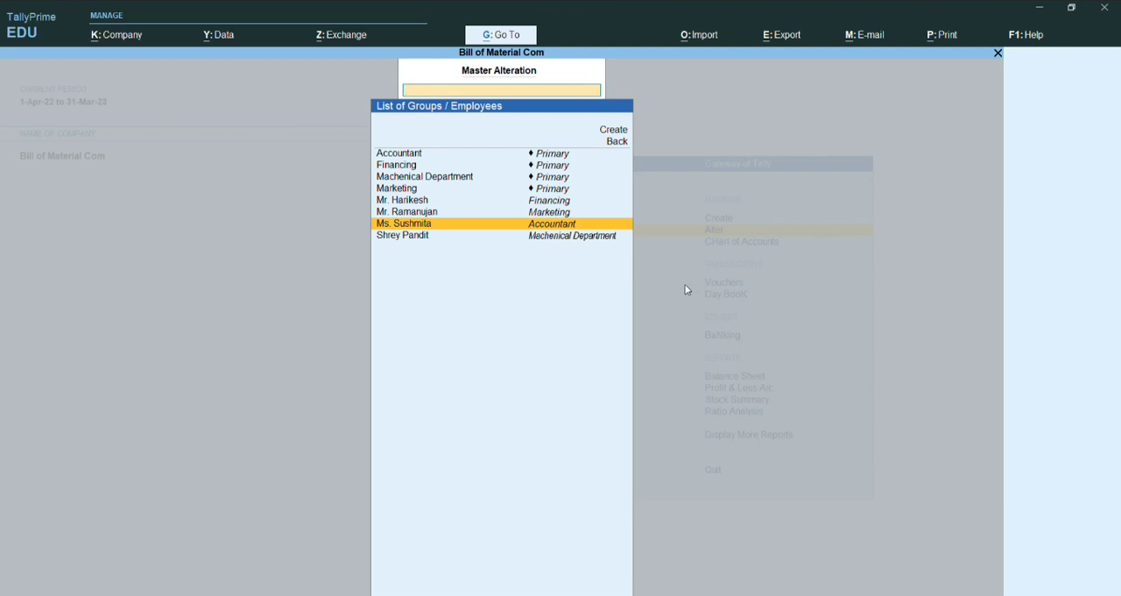
Step: Review the Accountant employee's saved salary details and return to the Gateway of Tally
{"action": "key", "text": "Return"}
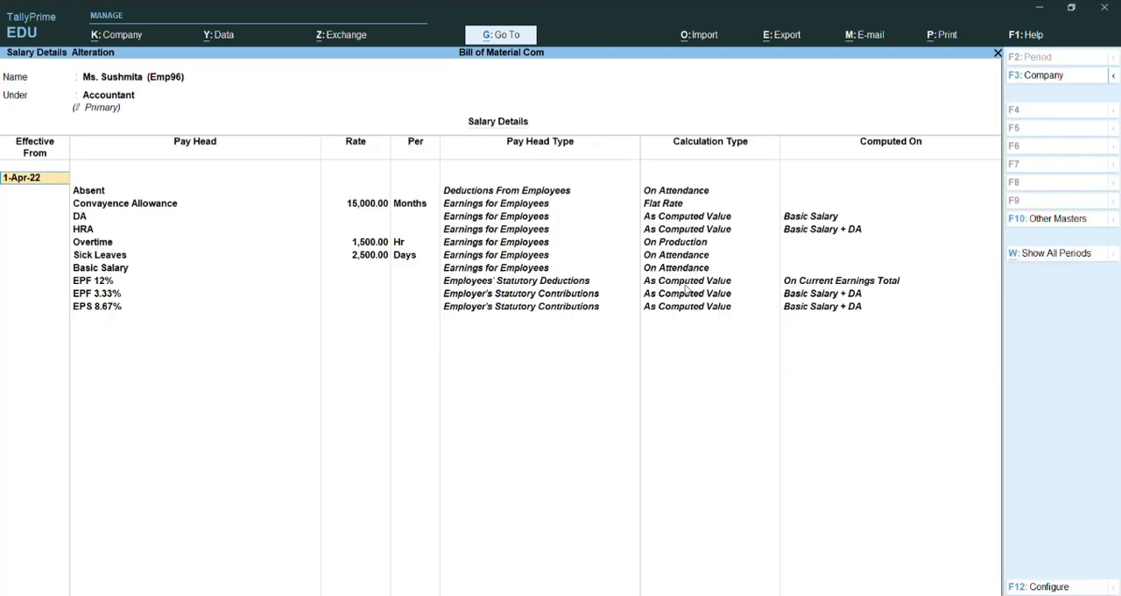
{"action": "key", "text": "ctrl+a"}
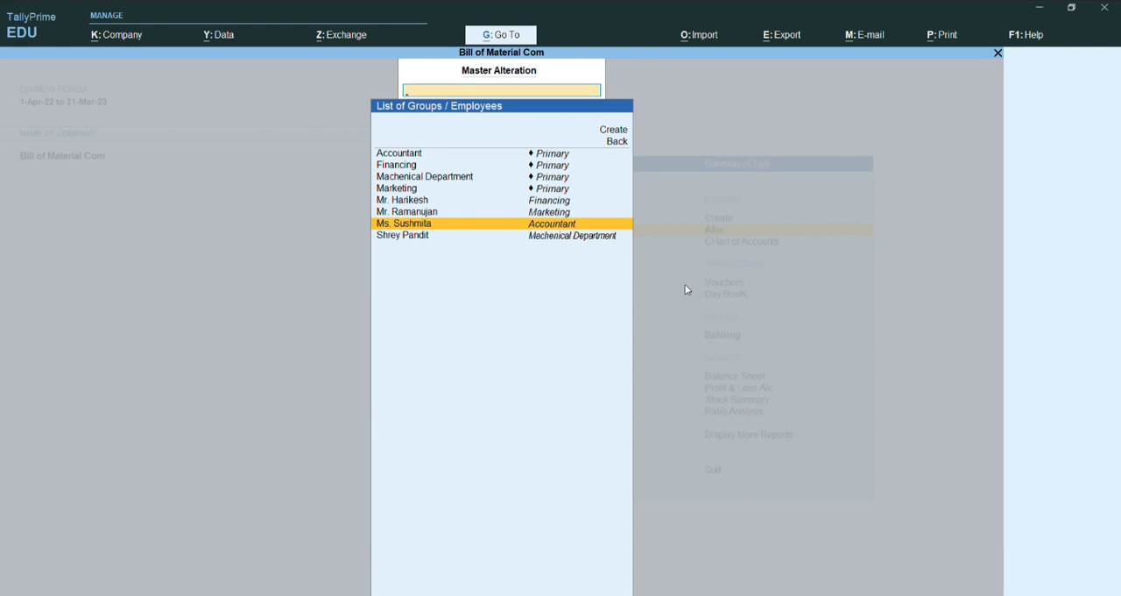
{"action": "key", "text": "Down"}
{"action": "key", "text": "Escape"}
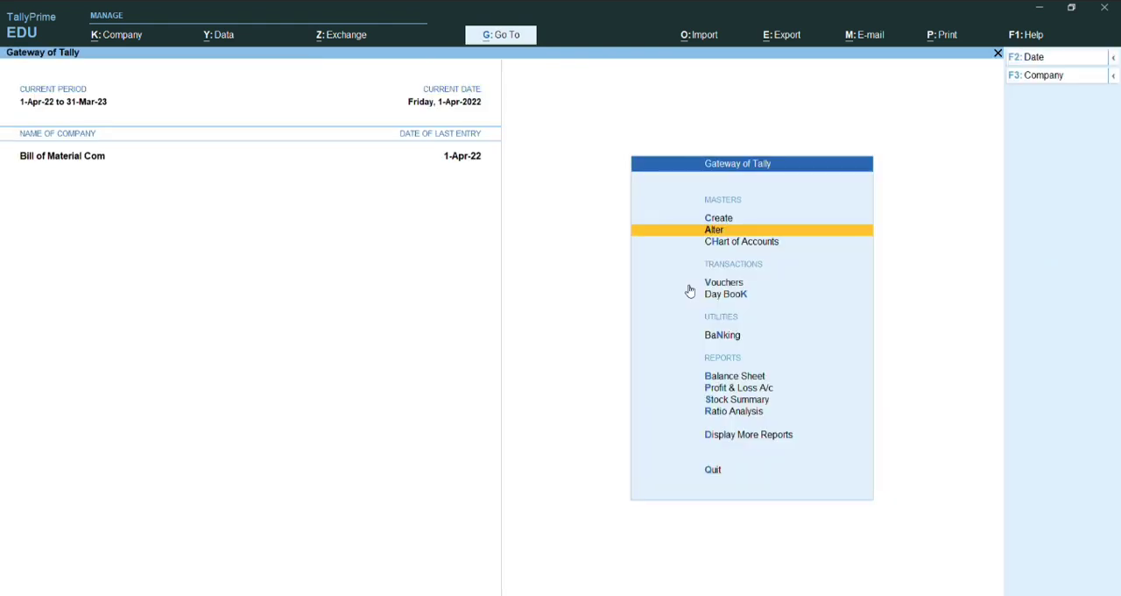
Step: Start a new voucher of the Attendance type from the payroll vouchers
{"action": "left_click", "coordinate": [689, 286]}
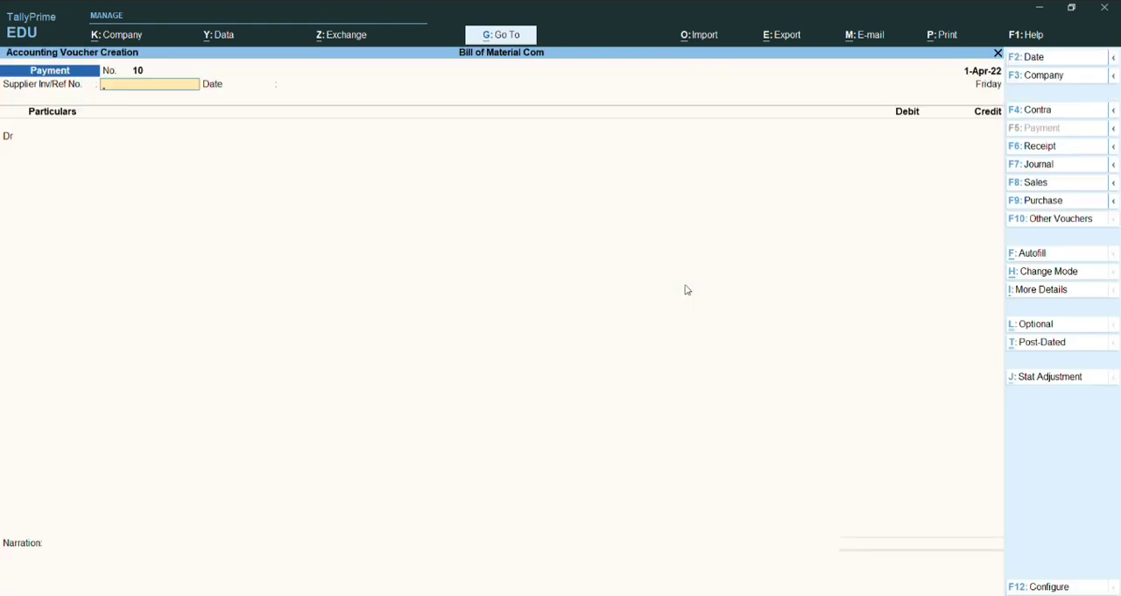
{"action": "key", "text": "F10"}
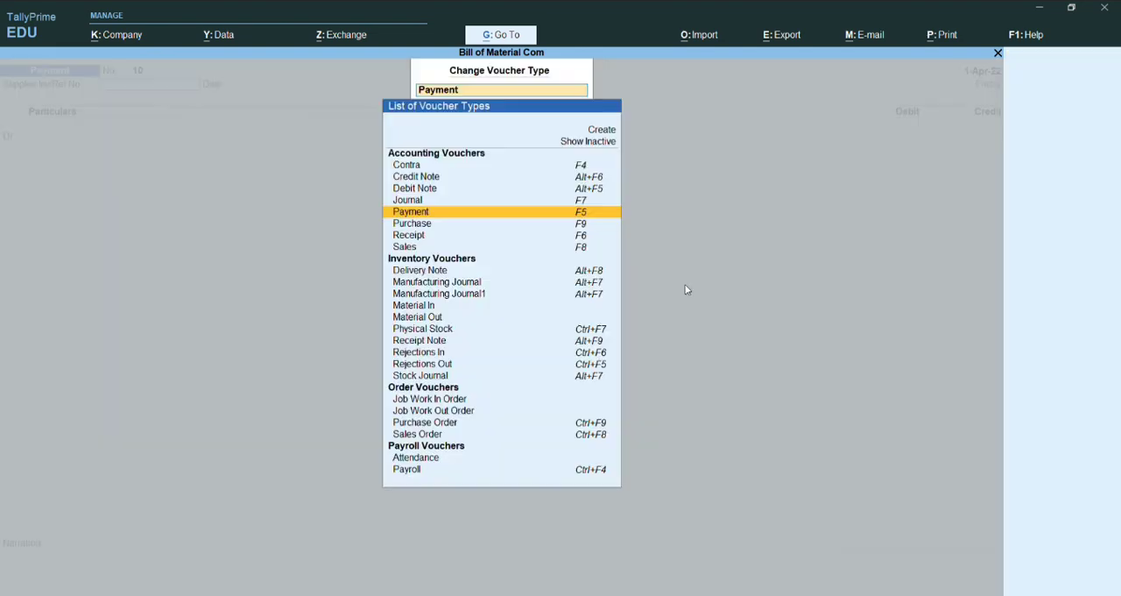
{"action": "key", "text": "Down"}
{"action": "key", "text": "Down"}
{"action": "key", "text": "Down"}
{"action": "key", "text": "Down"}
{"action": "key", "text": "Down"}
{"action": "key", "text": "Down"}
{"action": "key", "text": "Down"}
{"action": "key", "text": "Down"}
{"action": "key", "text": "Down"}
{"action": "key", "text": "Down"}
{"action": "key", "text": "Down"}
{"action": "key", "text": "Down"}
{"action": "key", "text": "Down"}
{"action": "key", "text": "Down"}
{"action": "key", "text": "Down"}
{"action": "key", "text": "Down"}
{"action": "key", "text": "Down"}
{"action": "key", "text": "Down"}
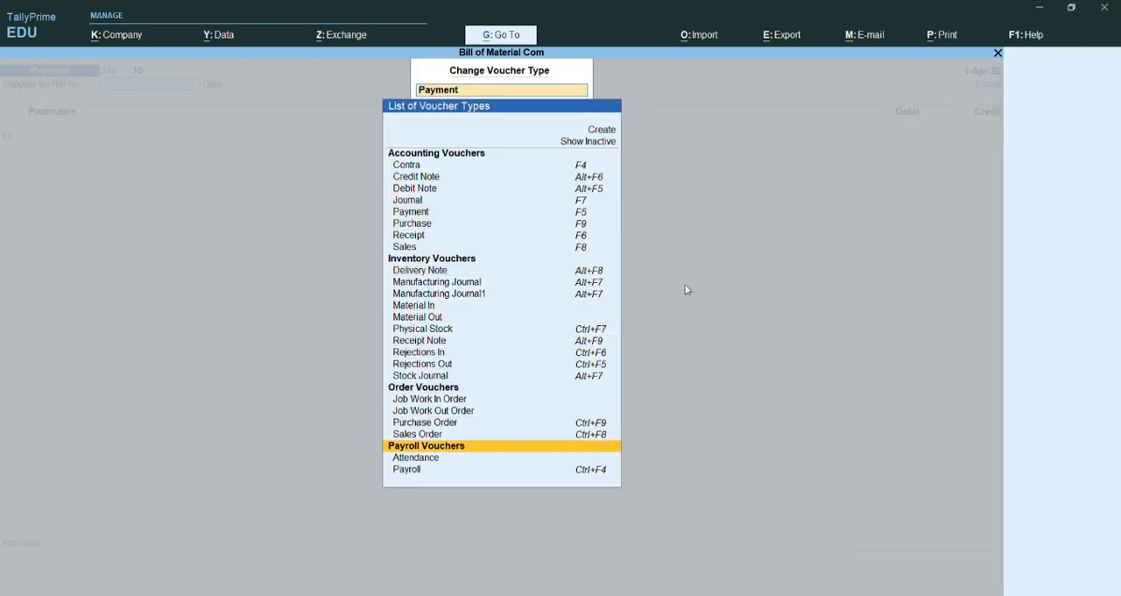
{"action": "key", "text": "Return"}
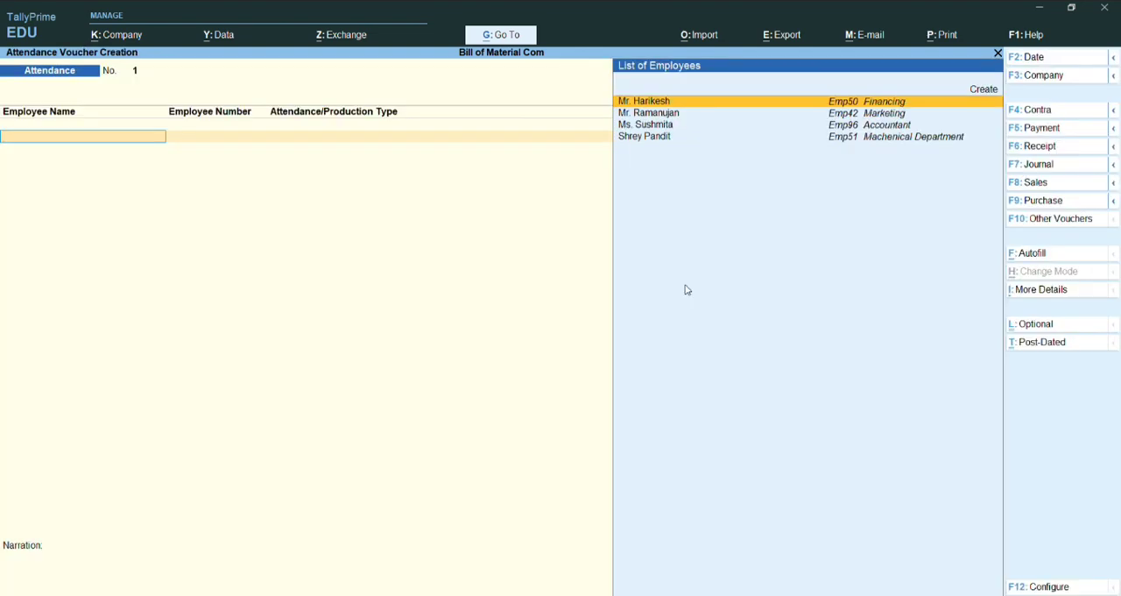
Step: Record 28 days of Present attendance for the Machenical Department employee
{"action": "key", "text": "Down"}
{"action": "key", "text": "Down"}
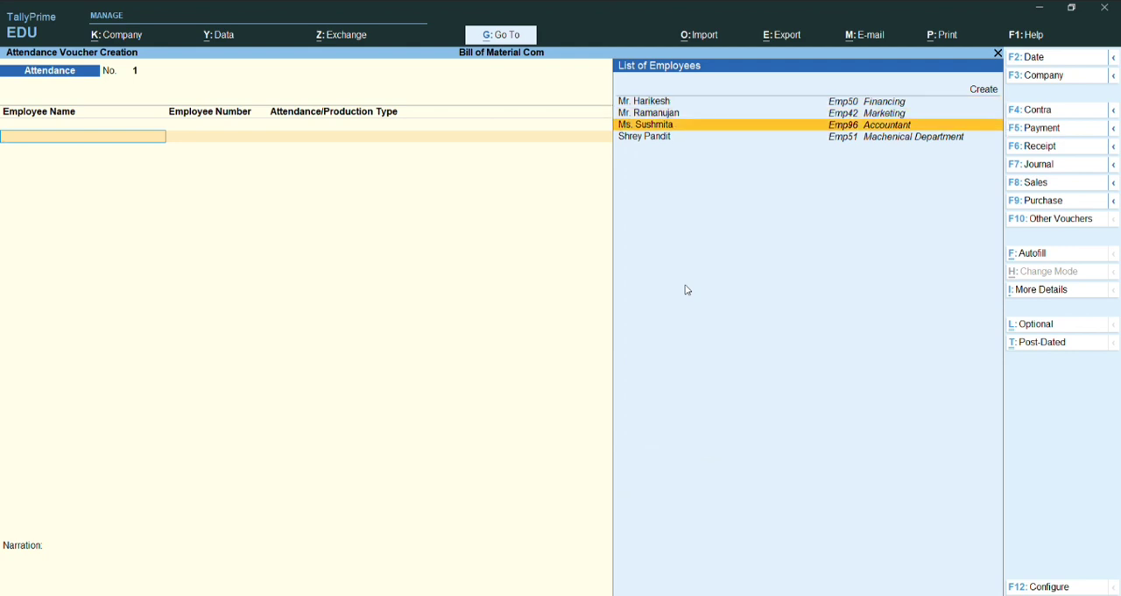
{"action": "key", "text": "Down"}
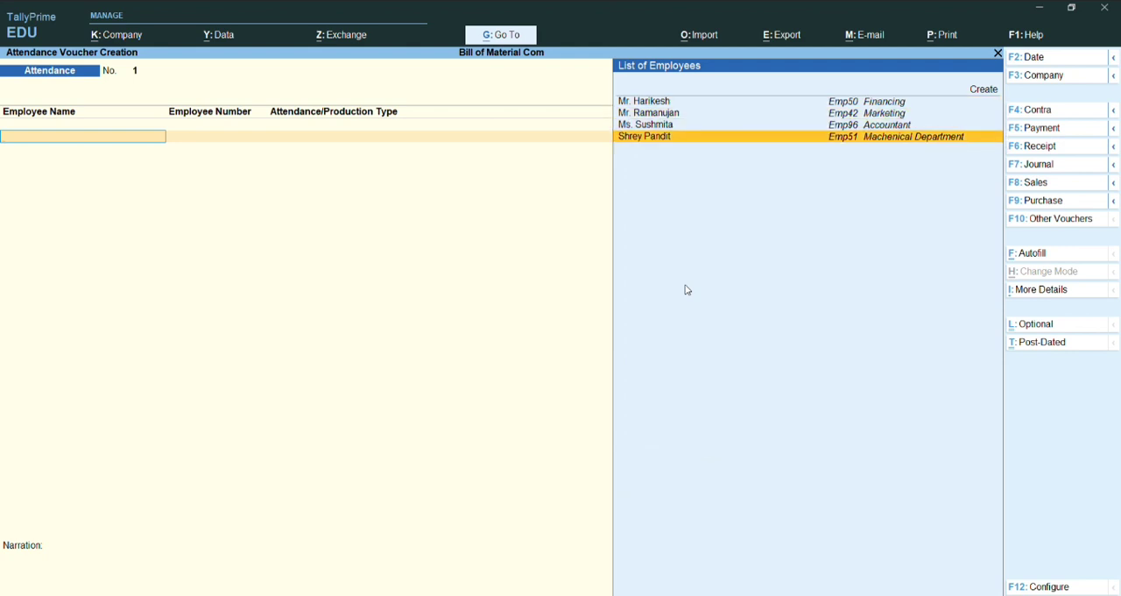
{"action": "key", "text": "Return"}
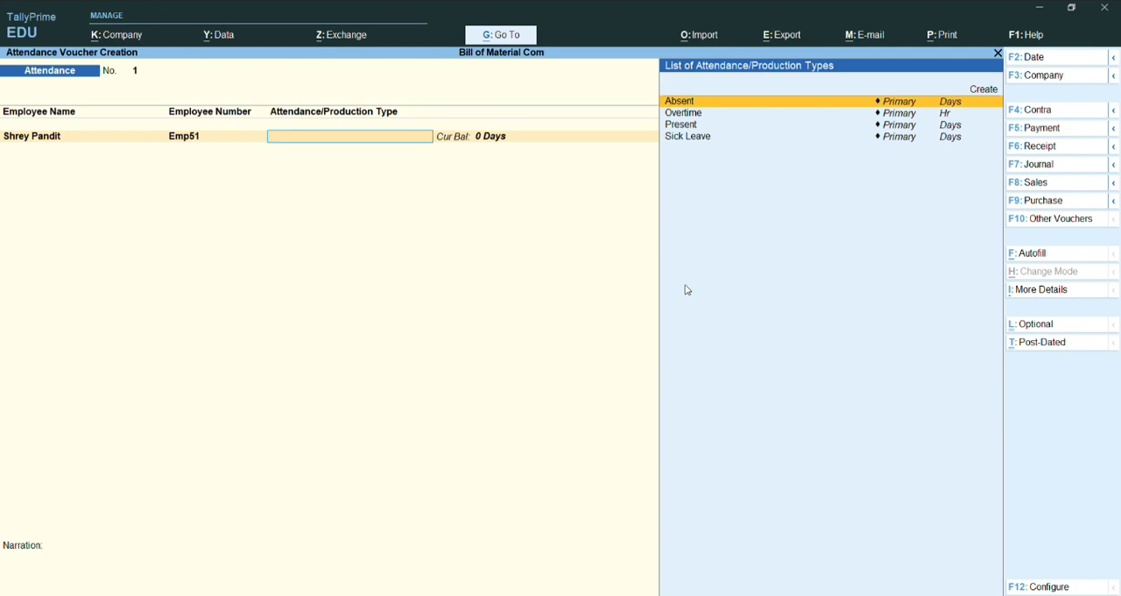
{"action": "key", "text": "Down"}
{"action": "key", "text": "Up"}
{"action": "key", "text": "Down"}
{"action": "key", "text": "Down"}
{"action": "key", "text": "Return"}
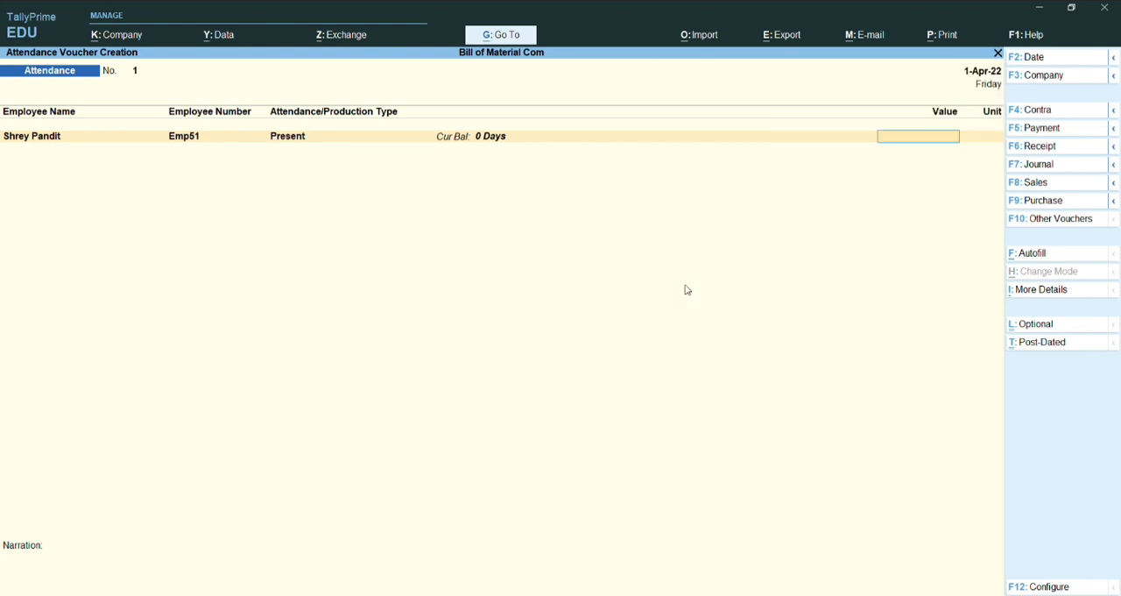
{"action": "type", "text": "28"}
{"action": "key", "text": "Return"}
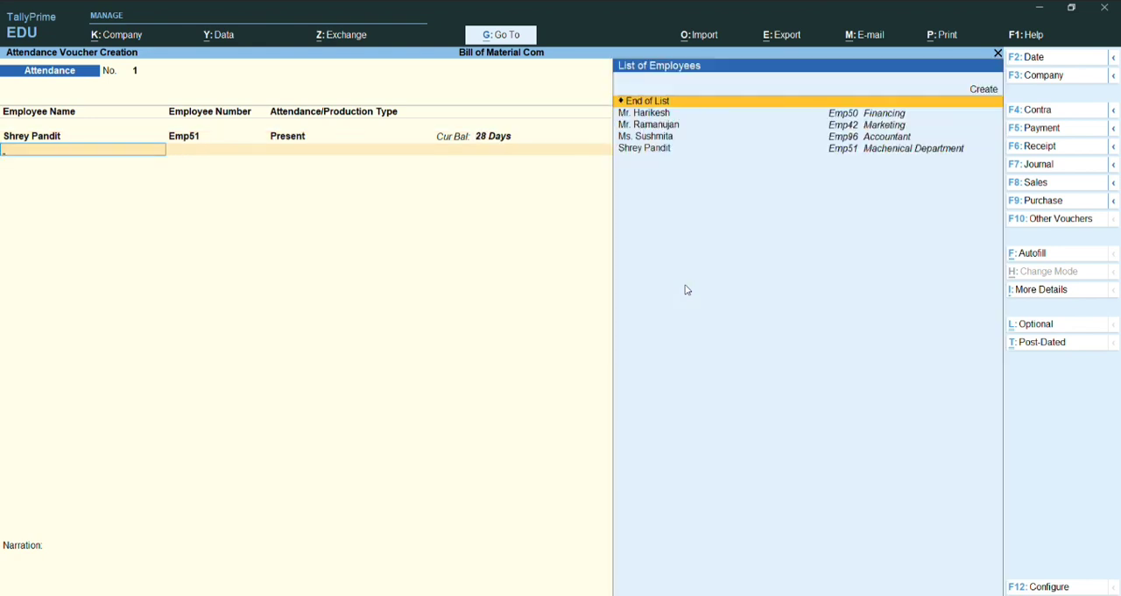
Step: Record 2 hours of Overtime for the same Machenical Department employee on the second voucher line
{"action": "key", "text": "Down"}
{"action": "key", "text": "Down"}
{"action": "key", "text": "Down"}
{"action": "key", "text": "Down"}
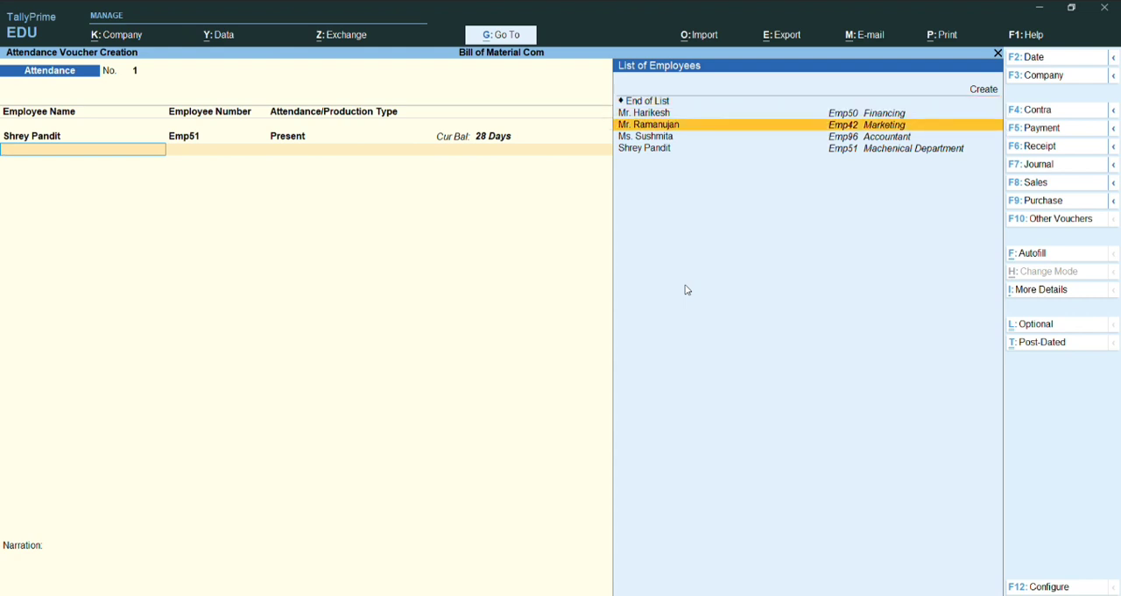
{"action": "key", "text": "Return"}
{"action": "key", "text": "Down"}
{"action": "key", "text": "Return"}
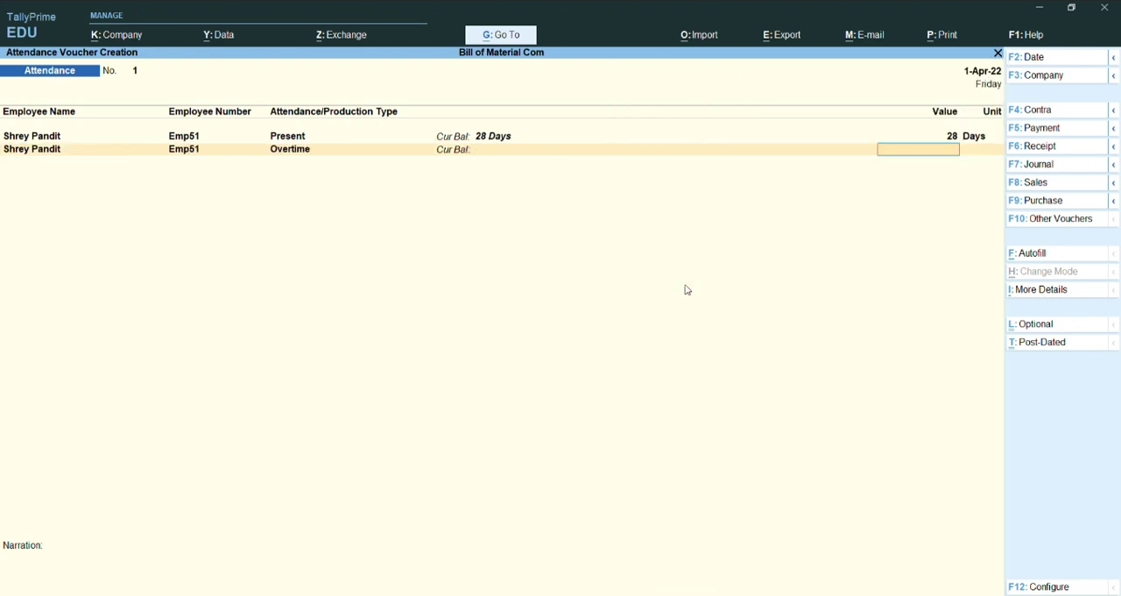
{"action": "type", "text": "2"}
{"action": "key", "text": "Return"}
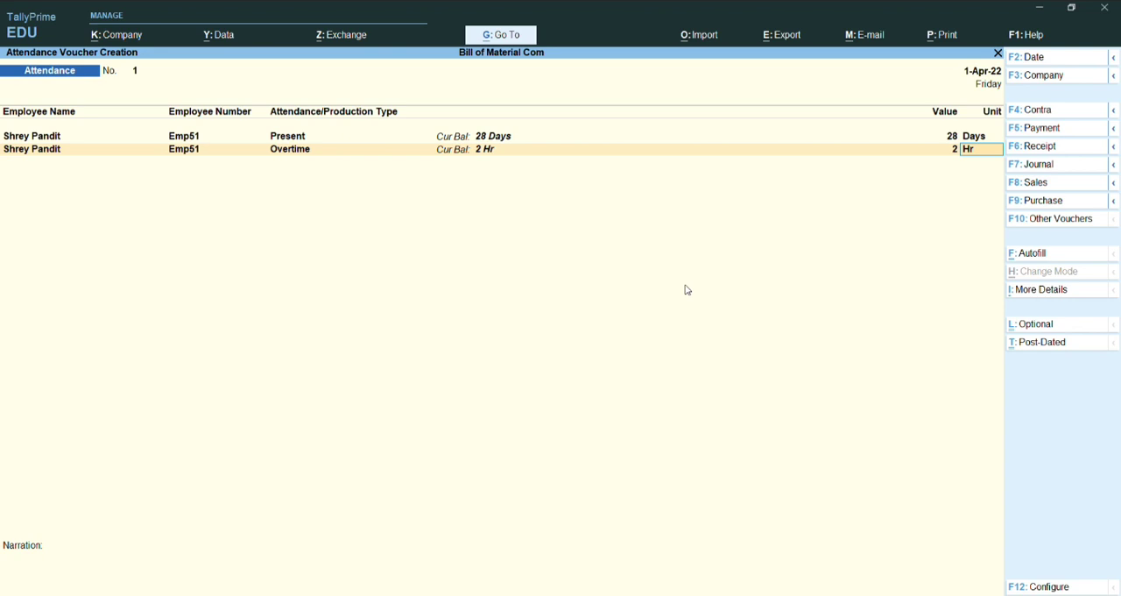
{"action": "key", "text": "Return"}
Step: Record 2 days of Absent for the Machenical Department employee on the third line and save the Attendance voucher
{"action": "key", "text": "Down"}
{"action": "key", "text": "Down"}
{"action": "key", "text": "Down"}
{"action": "key", "text": "Down"}
{"action": "key", "text": "Return"}
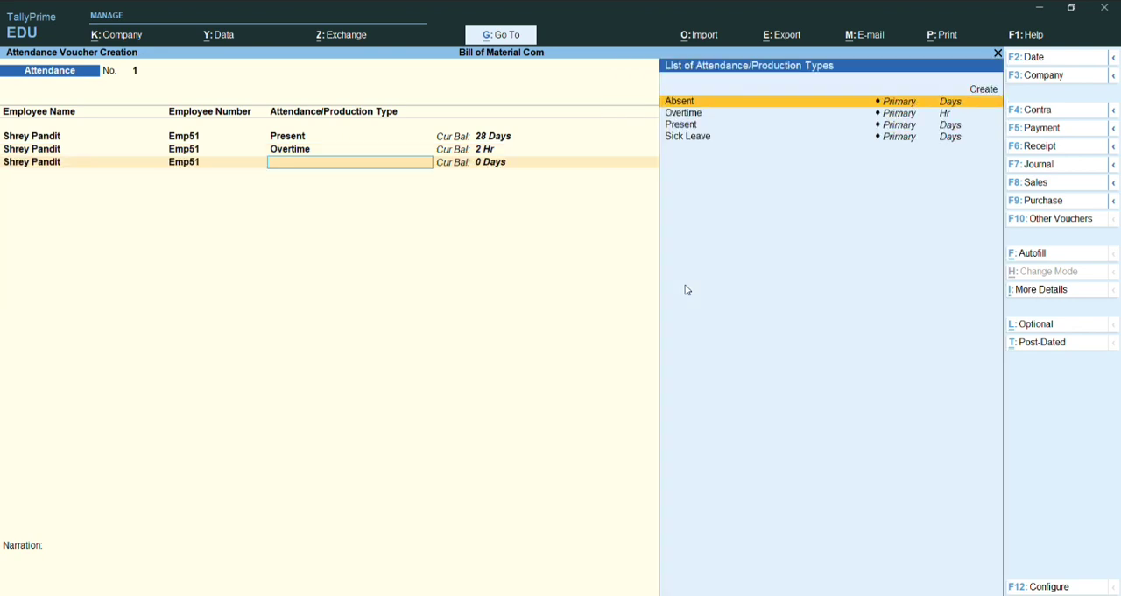
{"action": "key", "text": "Return"}
{"action": "type", "text": "2"}
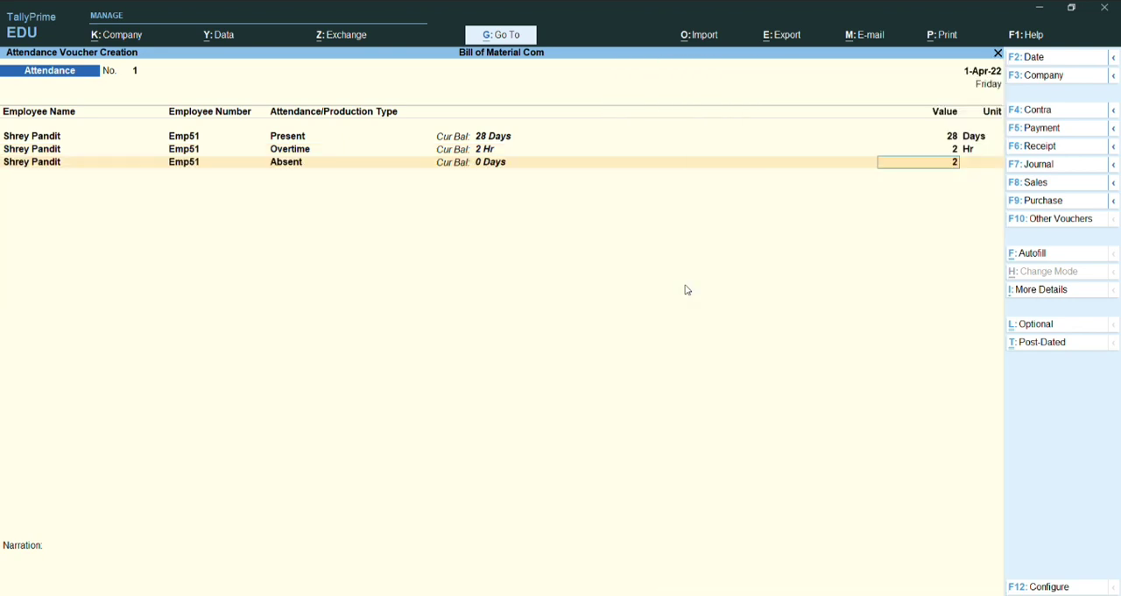
{"action": "key", "text": "Return"}
{"action": "key", "text": "Return"}
{"action": "key", "text": "Return"}
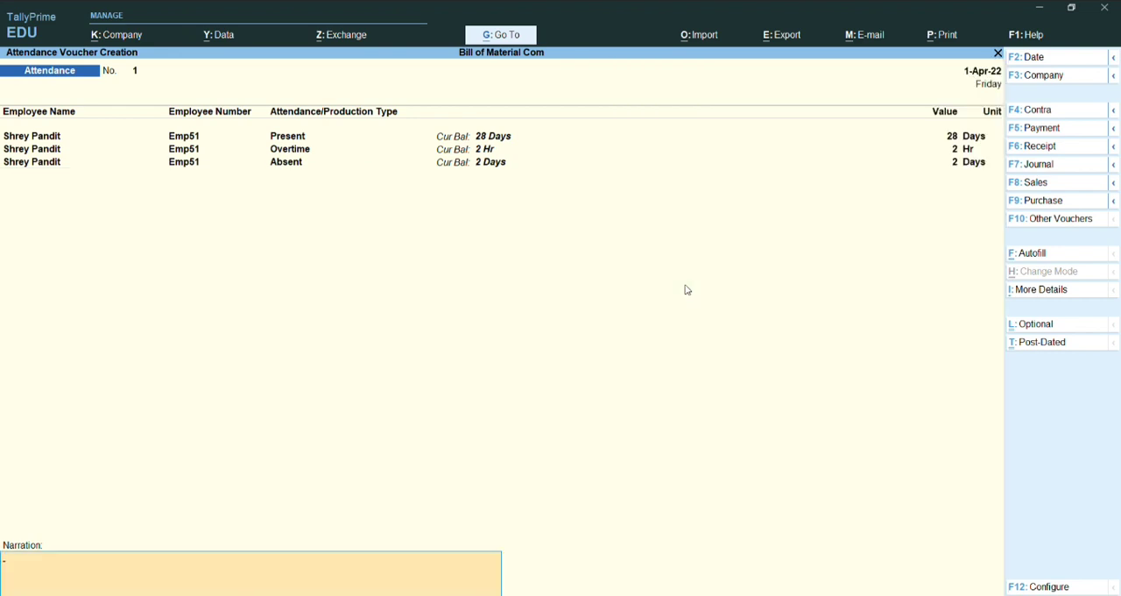
{"action": "key", "text": "ctrl"}
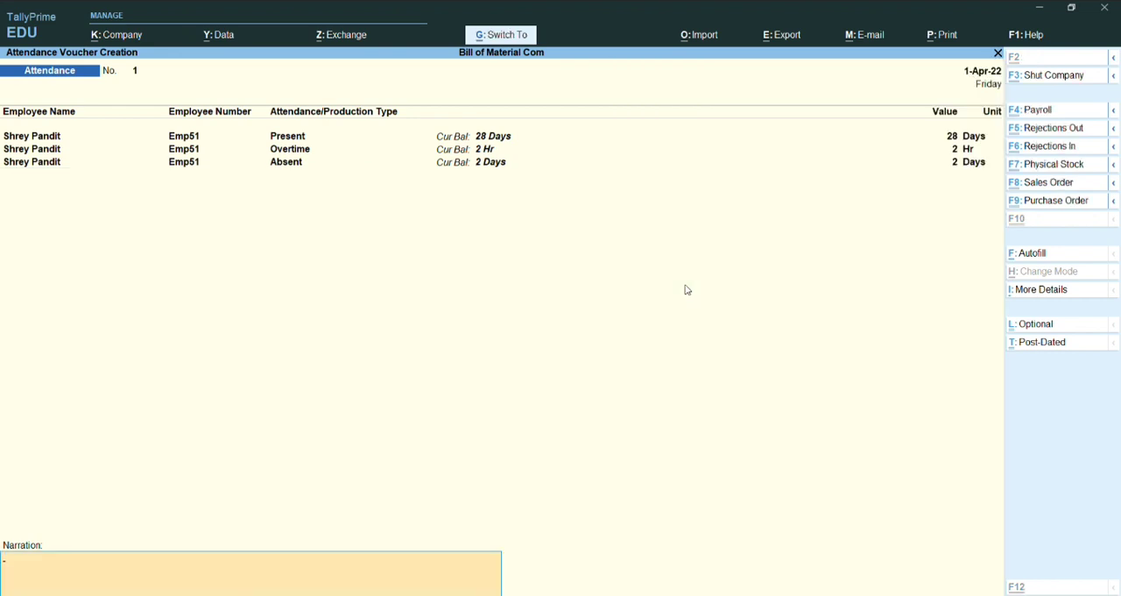
{"action": "key", "text": "ctrl+a"}
Step: Switch to a Payroll voucher and start a Payroll Autofill with Salary as the process
{"action": "key", "text": "ctrl"}
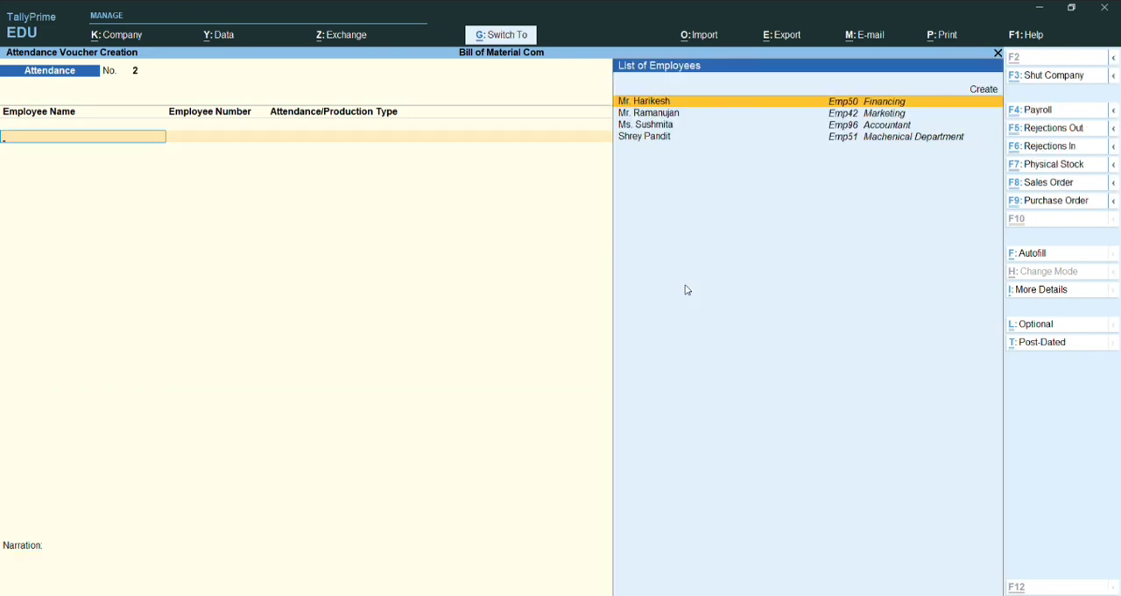
{"action": "key", "text": "ctrl+F4"}
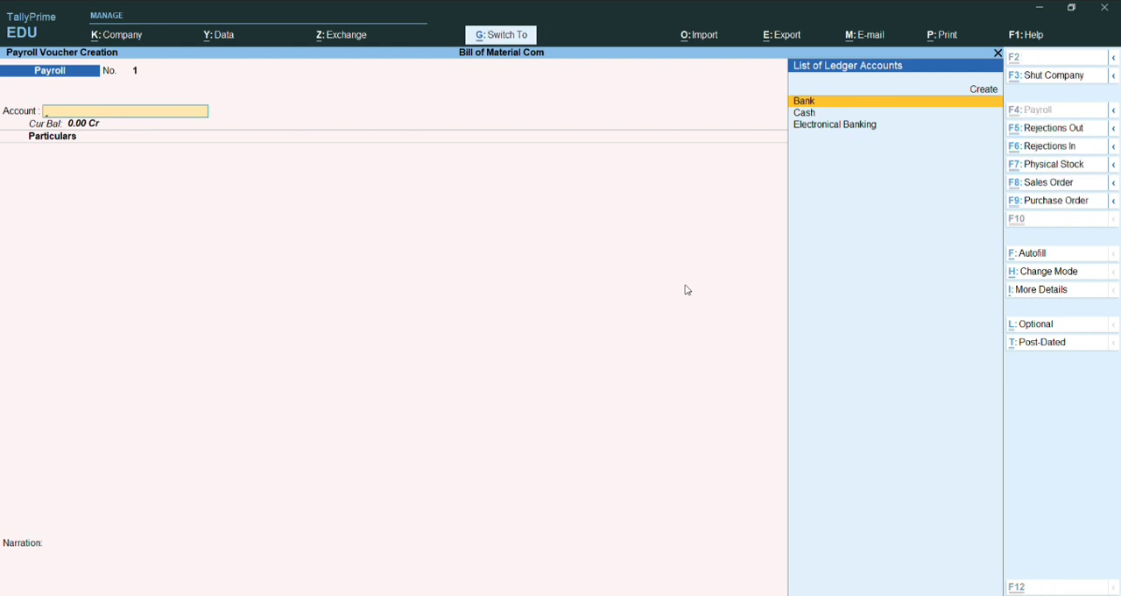
{"action": "key", "text": "ctrl+f"}
{"action": "key", "text": "Return"}
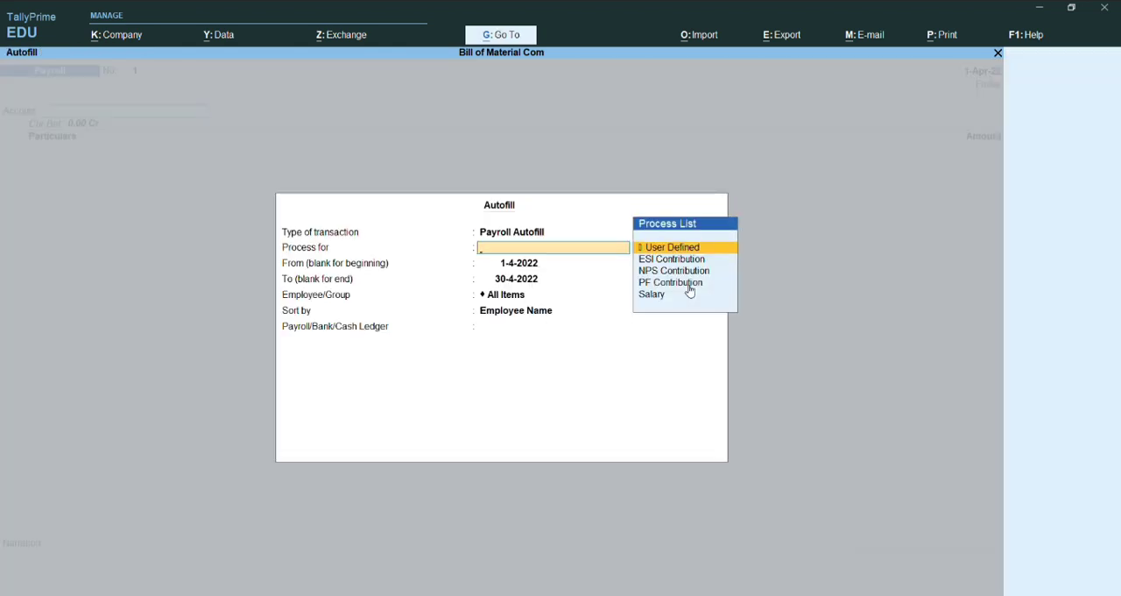
{"action": "key", "text": "Down"}
{"action": "key", "text": "Down"}
{"action": "key", "text": "Down"}
{"action": "key", "text": "Down"}
{"action": "key", "text": "Return"}
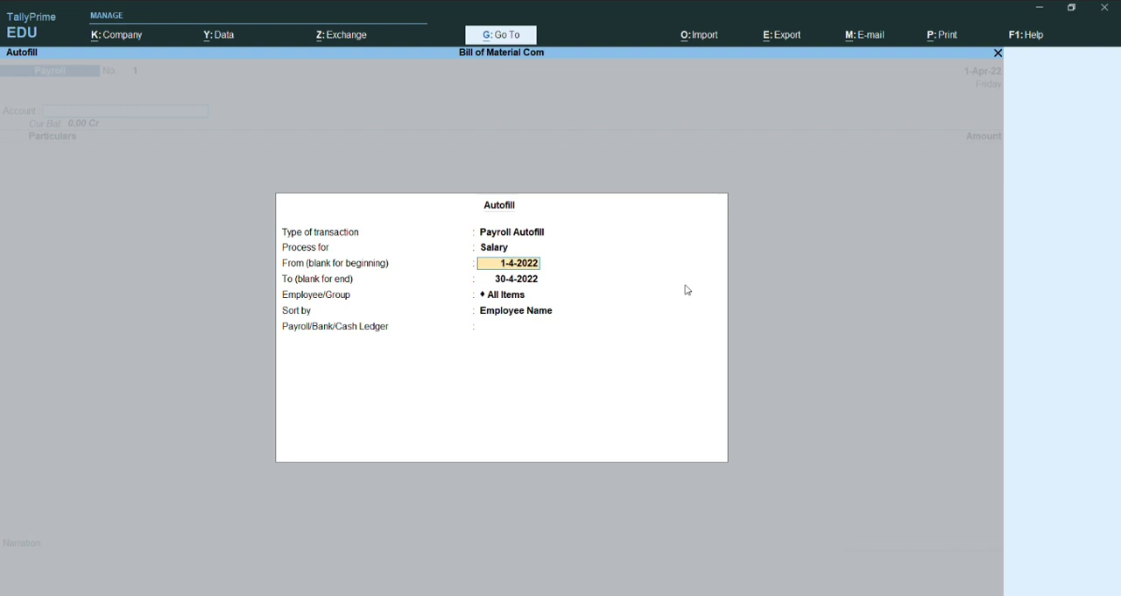
Step: Keep the salary autofill's start date and set its end date to 1-4-2022
{"action": "key", "text": "Return"}
{"action": "type", "text": "1-4-2"}
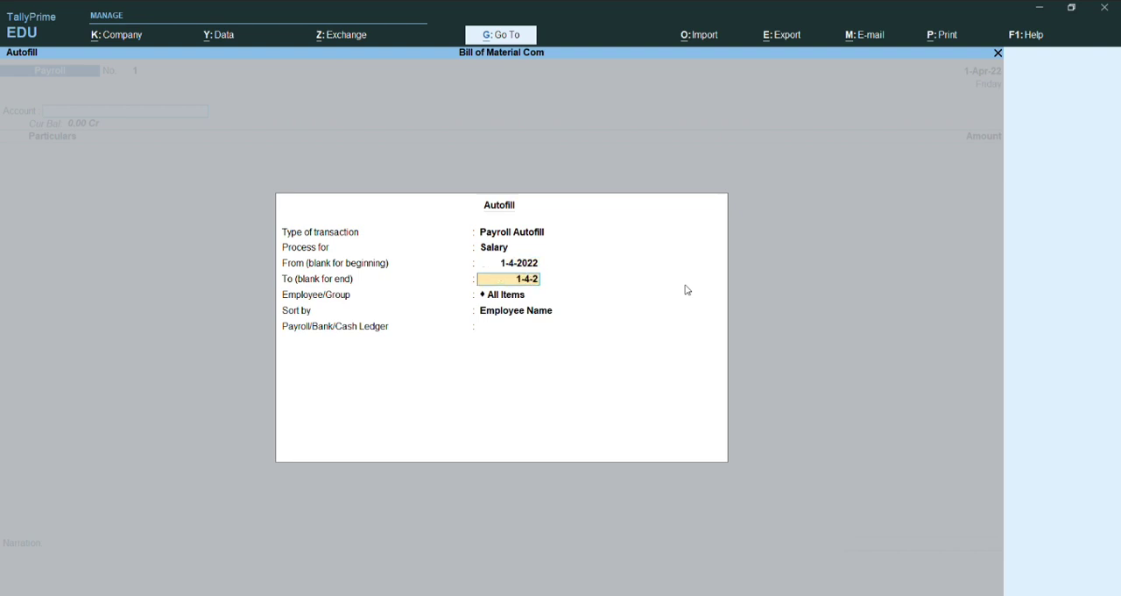
{"action": "type", "text": "02"}
{"action": "key", "text": "Return"}
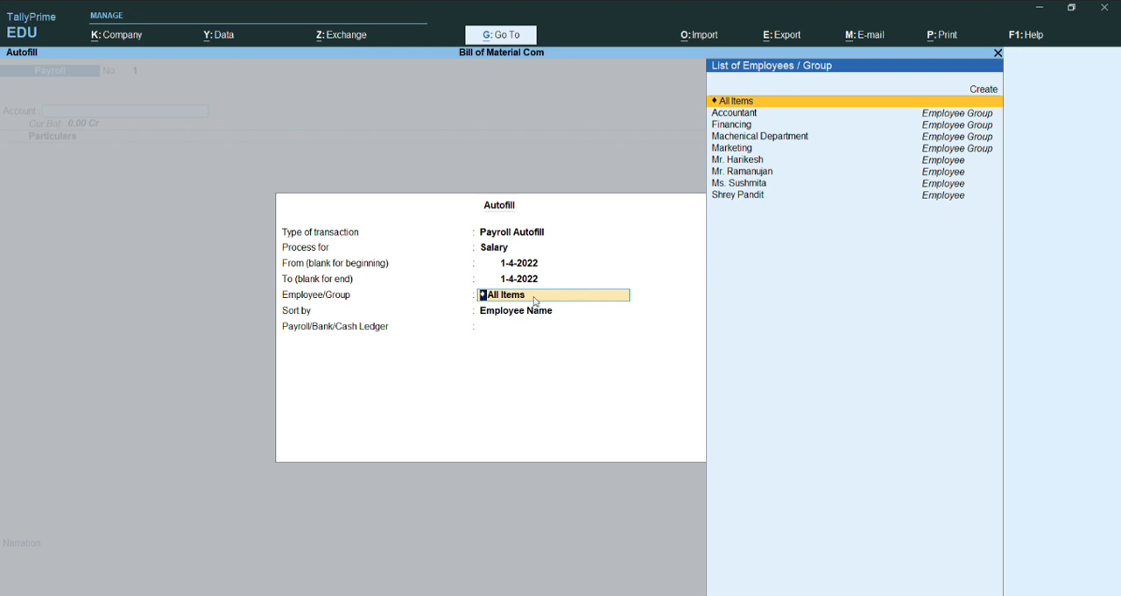
Step: Fill the salary voucher for the Machenical Department employee, sorted by Employee Name, with Bank as the ledger
{"action": "key", "text": "Down"}
{"action": "key", "text": "Down"}
{"action": "key", "text": "Down"}
{"action": "key", "text": "Down"}
{"action": "key", "text": "Down"}
{"action": "key", "text": "Down"}
{"action": "key", "text": "Down"}
{"action": "key", "text": "Down"}
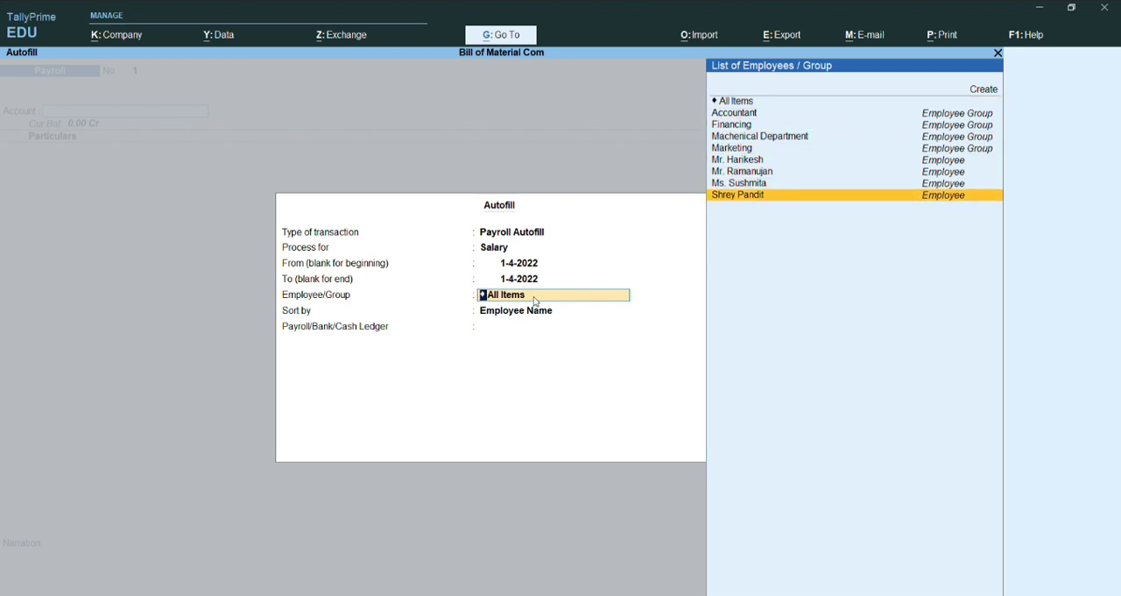
{"action": "key", "text": "Return"}
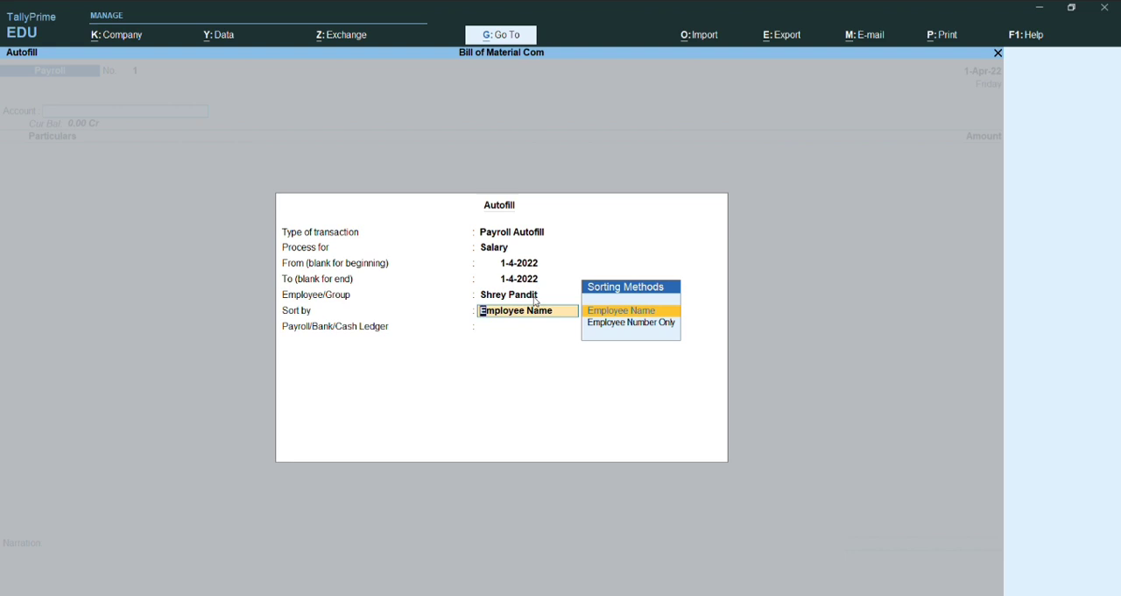
{"action": "key", "text": "Return"}
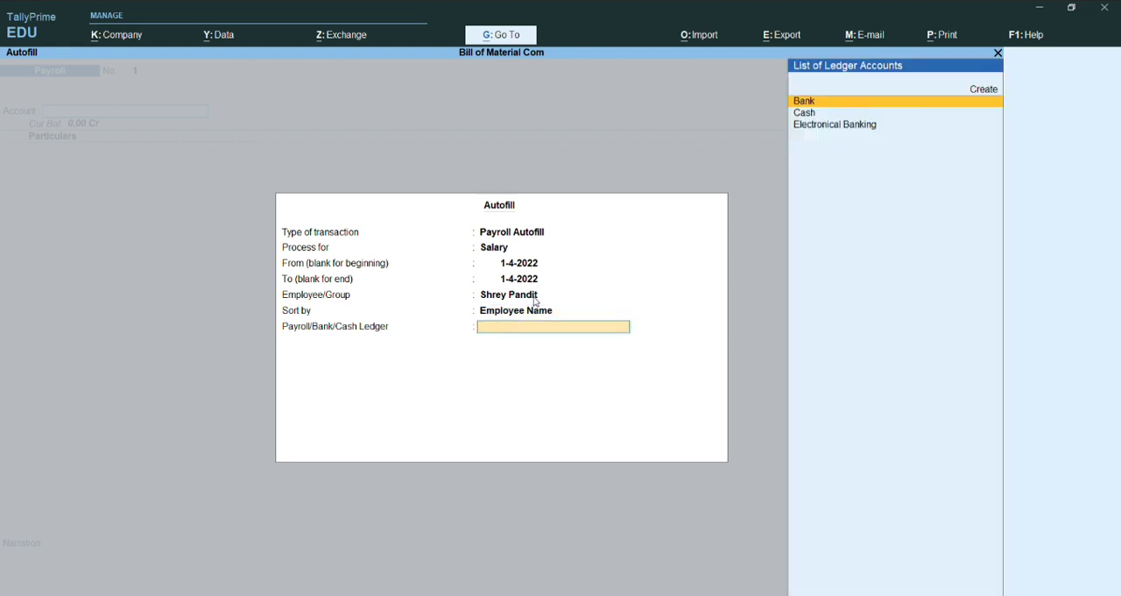
{"action": "key", "text": "Down"}
{"action": "key", "text": "Up"}
{"action": "key", "text": "Return"}
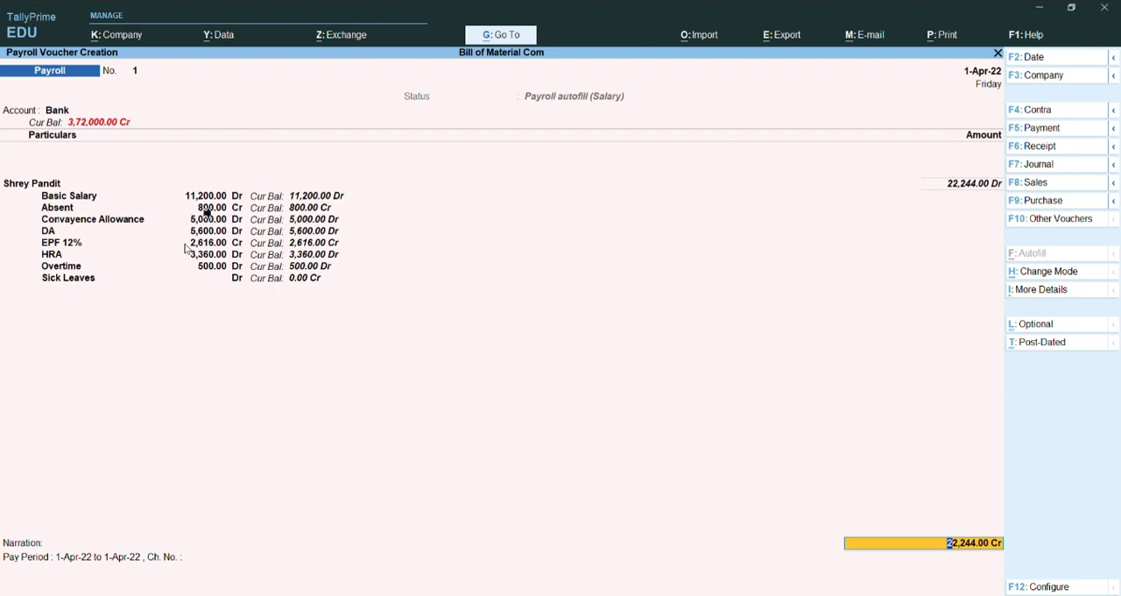
Step: Keep the autofilled amount and narration, and save the salary Payroll voucher
{"action": "key", "text": "Return"}
{"action": "key", "text": "Return"}
{"action": "key", "text": "Return"}
{"action": "key", "text": "Return"}
{"action": "key", "text": "Return"}
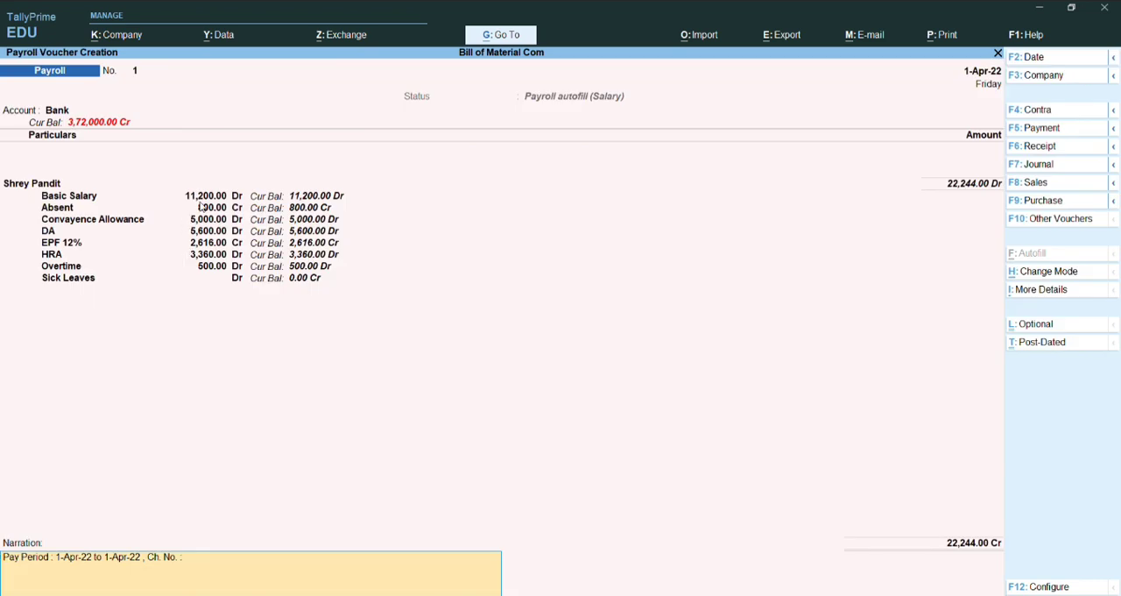
{"action": "key", "text": "Return"}
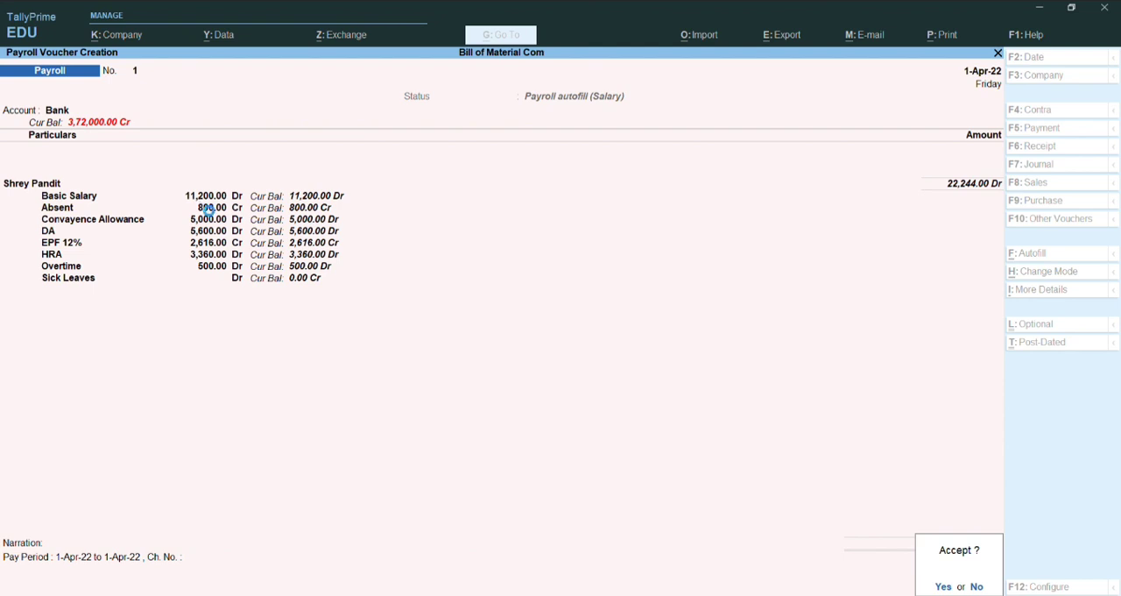
{"action": "key", "text": "Return"}
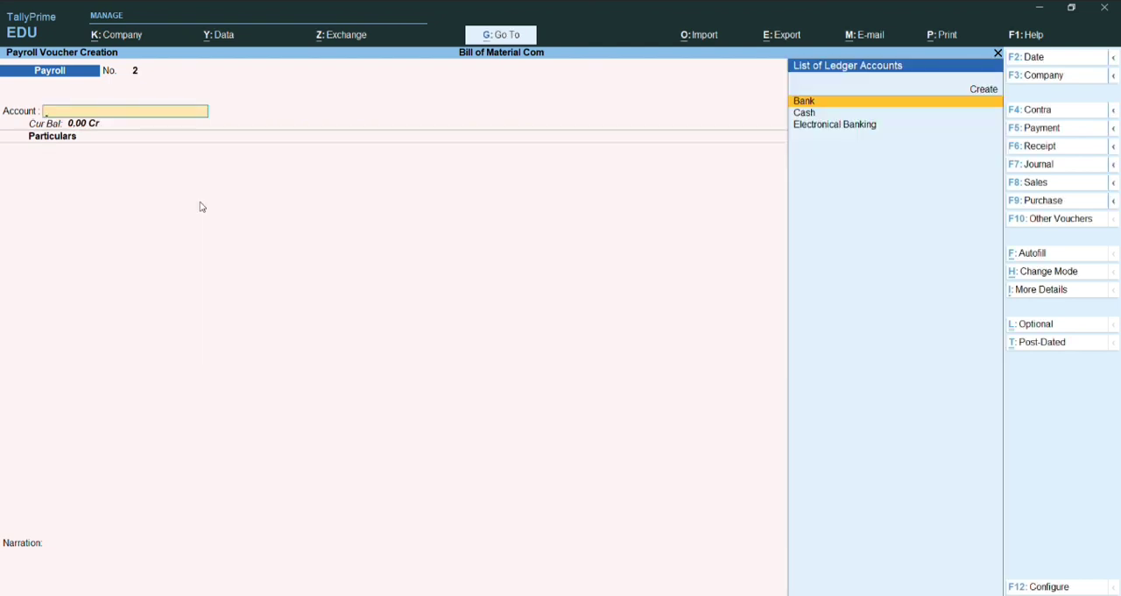
Step: Start a Payroll Autofill for PF Contribution in the new Payroll voucher, with the period ending 1-4-2022
{"action": "key", "text": "ctrl+f"}
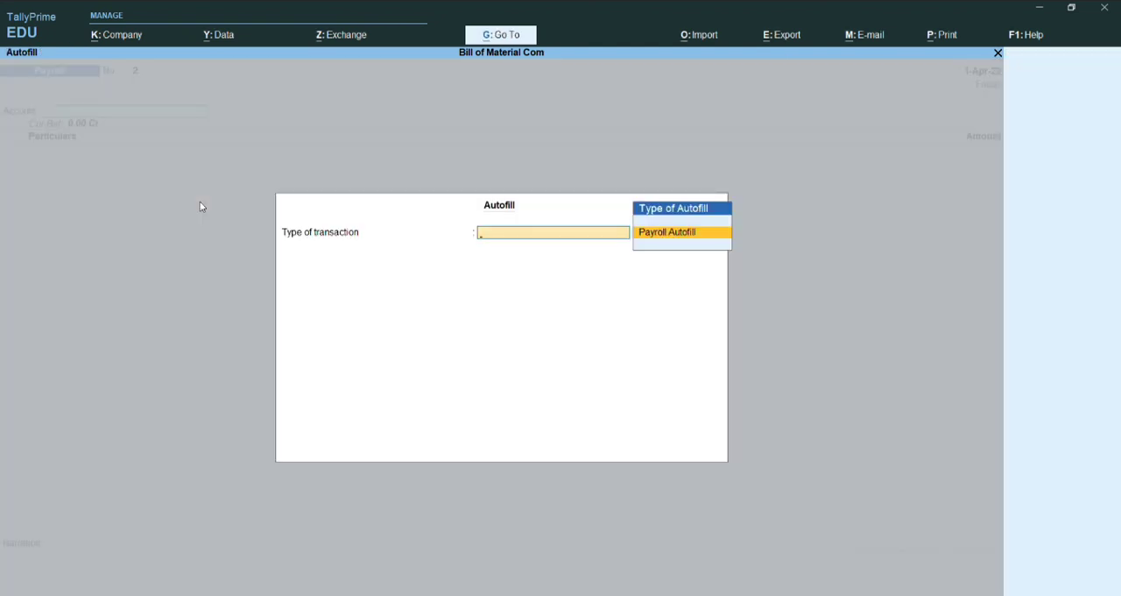
{"action": "key", "text": "Return"}
{"action": "key", "text": "Down"}
{"action": "key", "text": "Down"}
{"action": "key", "text": "Down"}
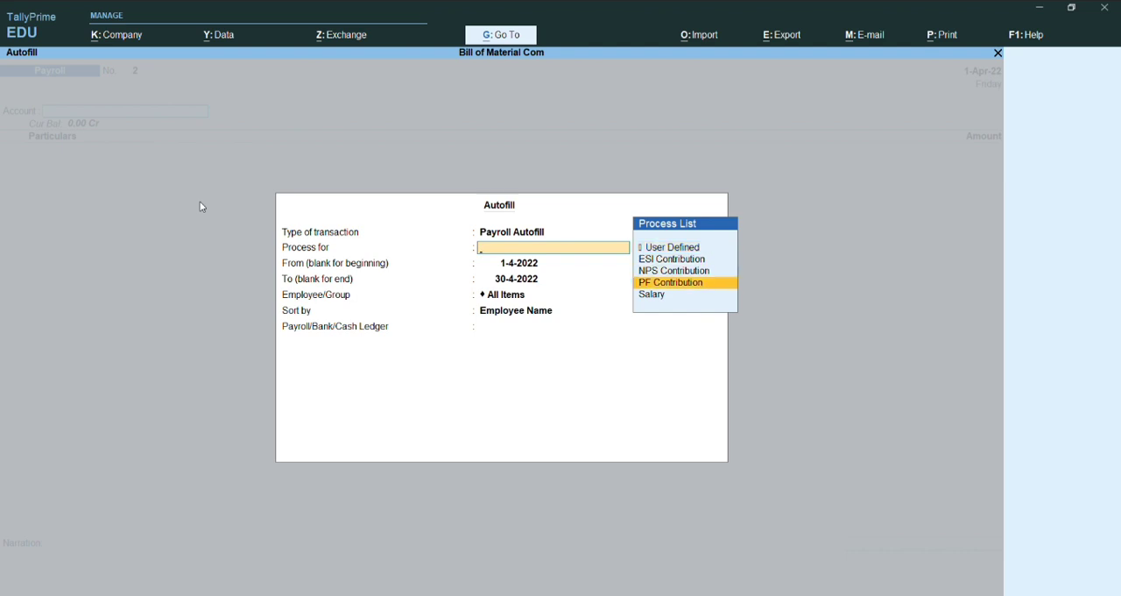
{"action": "key", "text": "Return"}
{"action": "key", "text": "Return"}
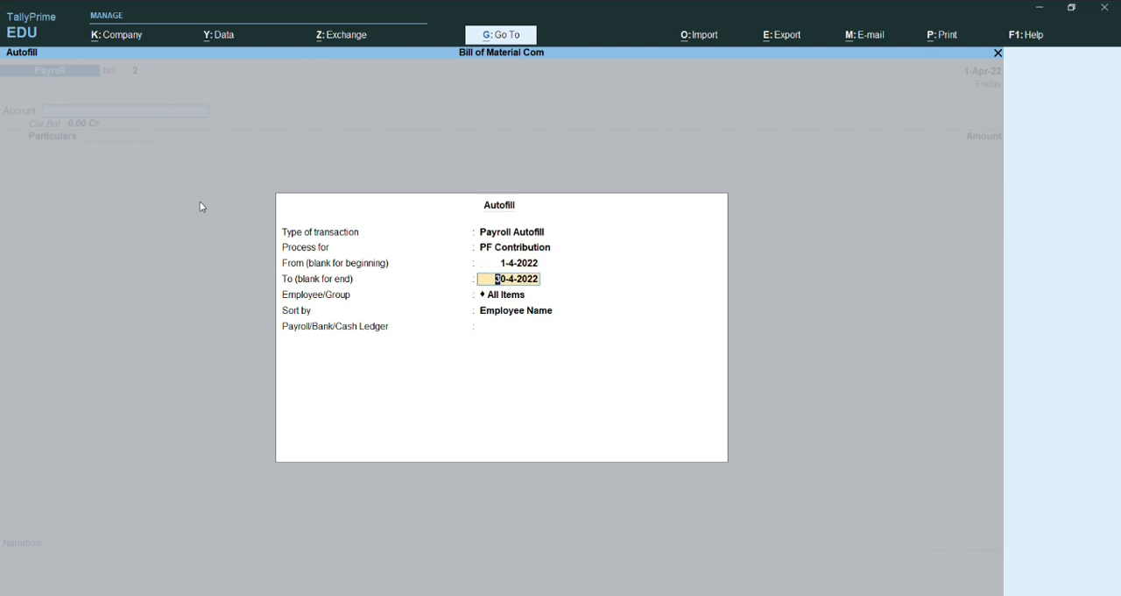
{"action": "type", "text": "1-4-22"}
{"action": "key", "text": "Return"}
Step: Fill the PF contribution voucher for the Machenical Department employee, sorted by Employee Name, with Bank as the ledger
{"action": "key", "text": "Down"}
{"action": "key", "text": "Down"}
{"action": "key", "text": "Down"}
{"action": "key", "text": "Down"}
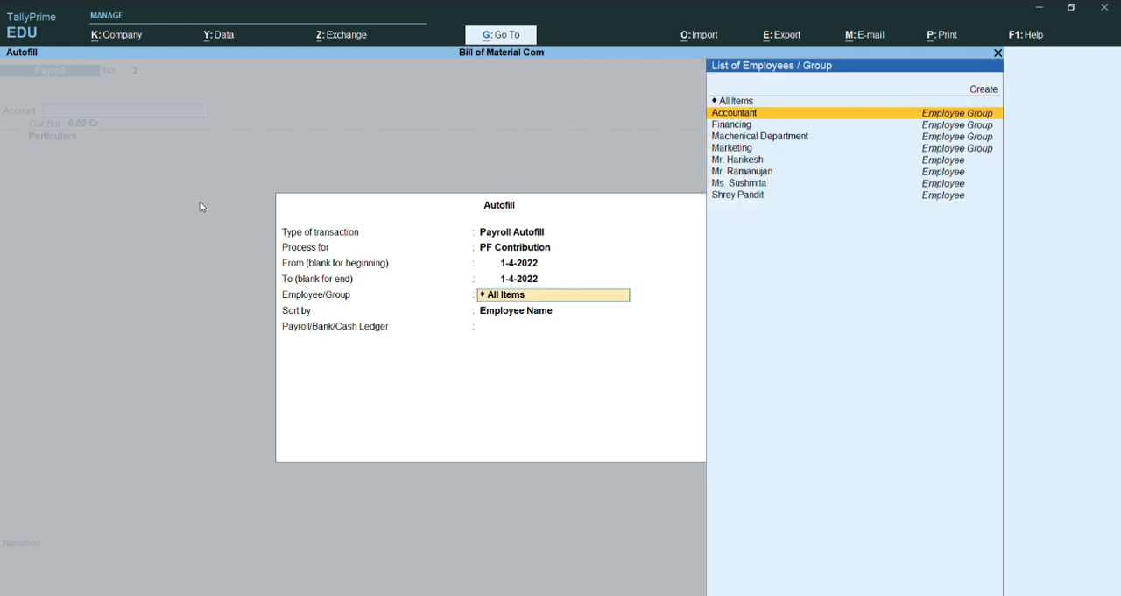
{"action": "key", "text": "Down"}
{"action": "key", "text": "Down"}
{"action": "key", "text": "Down"}
{"action": "key", "text": "Down"}
{"action": "key", "text": "Return"}
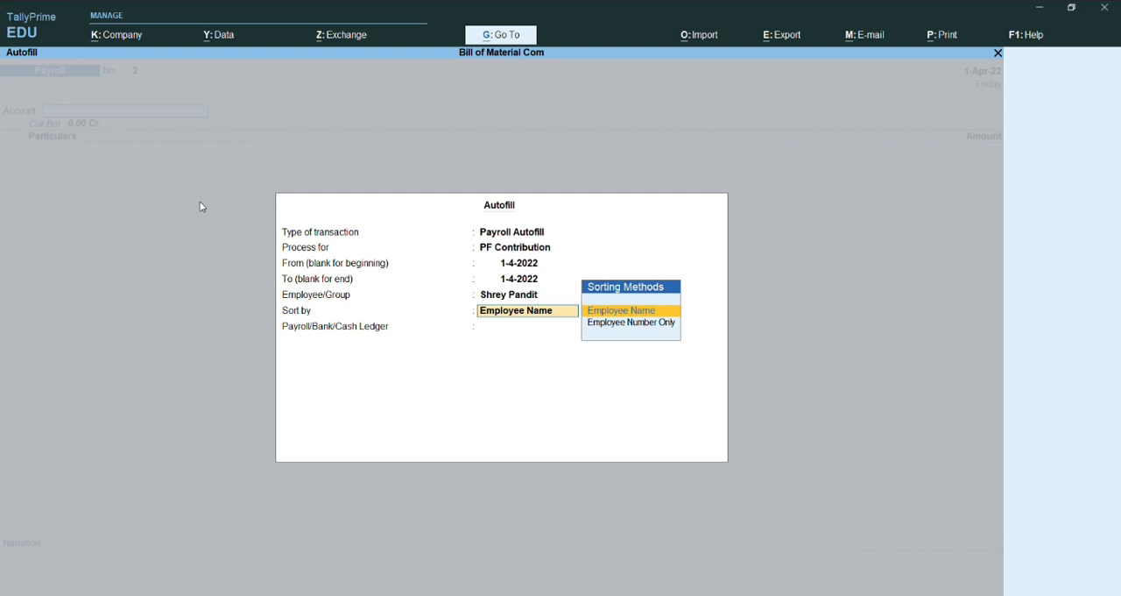
{"action": "key", "text": "Return"}
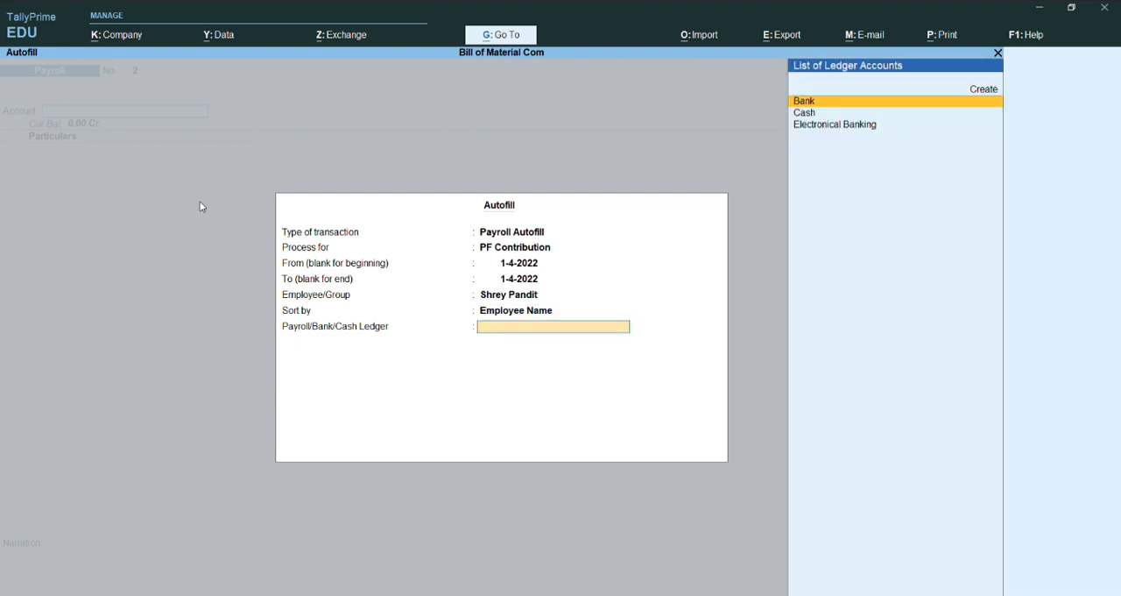
{"action": "key", "text": "Return"}
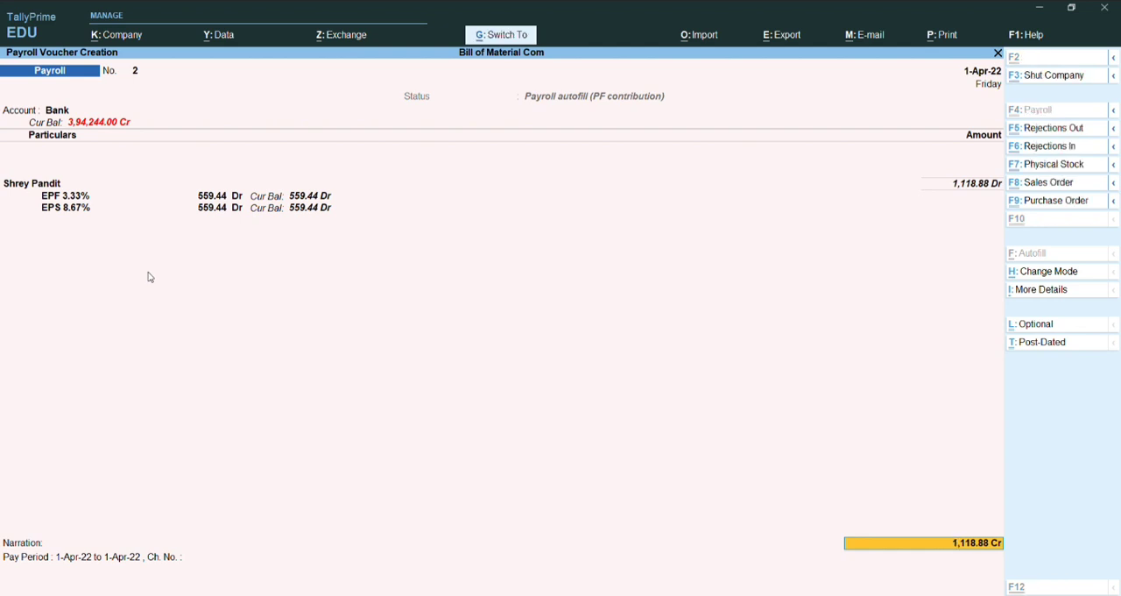
Step: Accept the Cheque bank allocation and save the PF contribution Payroll voucher
{"action": "key", "text": "Return"}
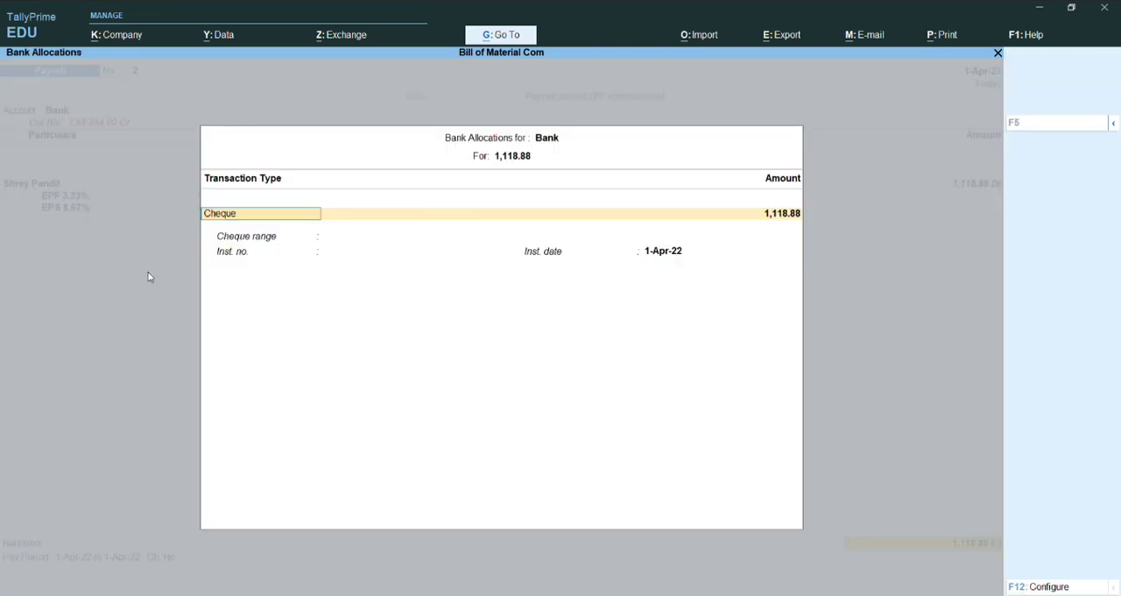
{"action": "key", "text": "ctrl+a"}
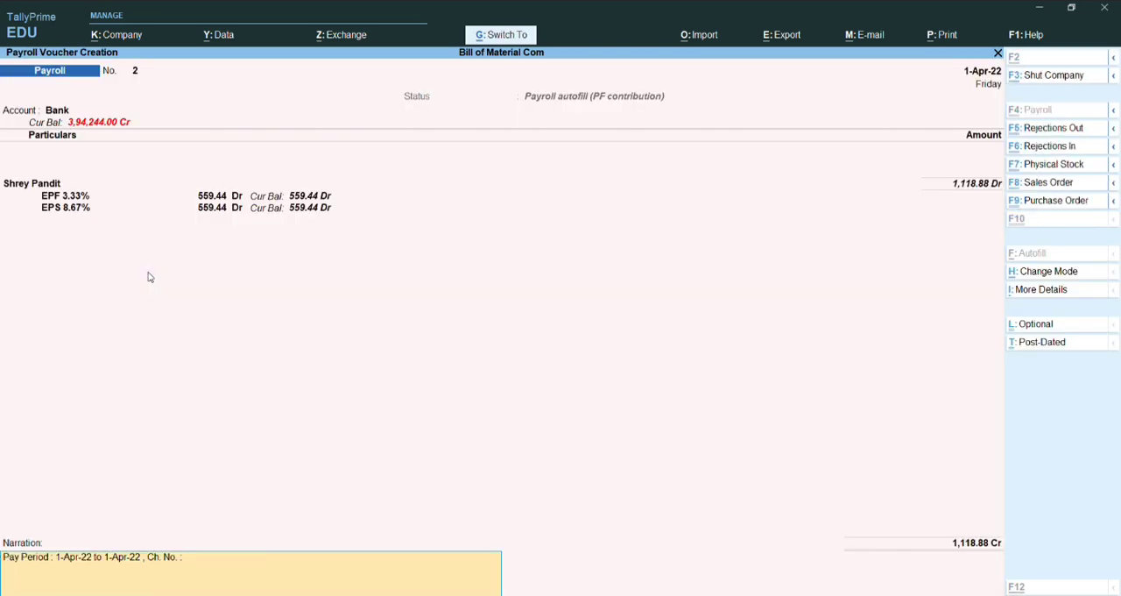
{"action": "key", "text": "ctrl+a"}
{"action": "key", "text": "ctrl+f"}
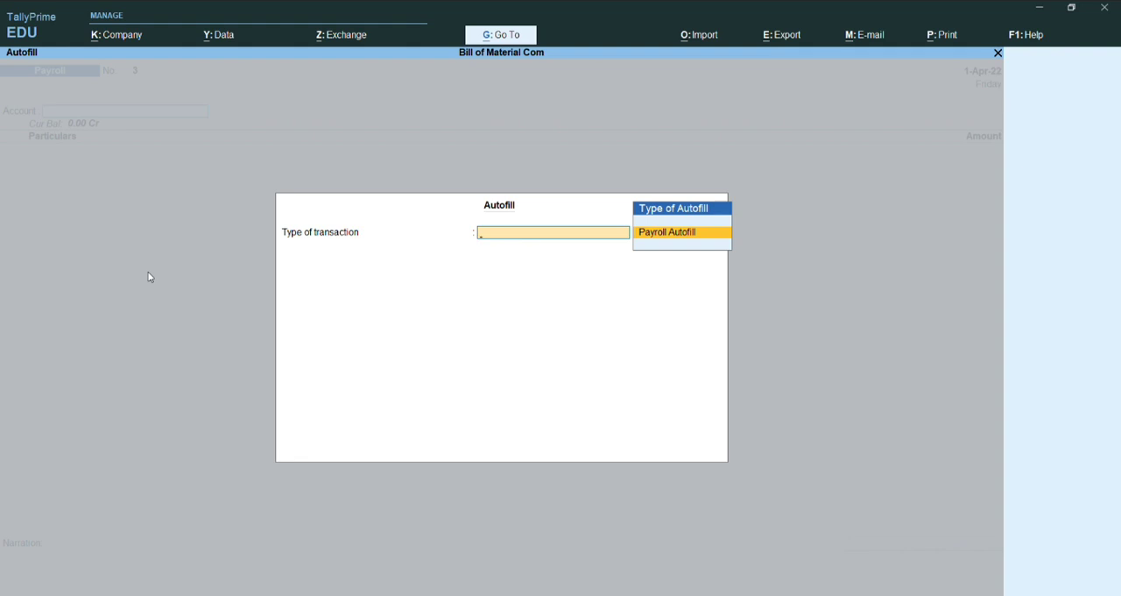
{"action": "key", "text": "Return"}
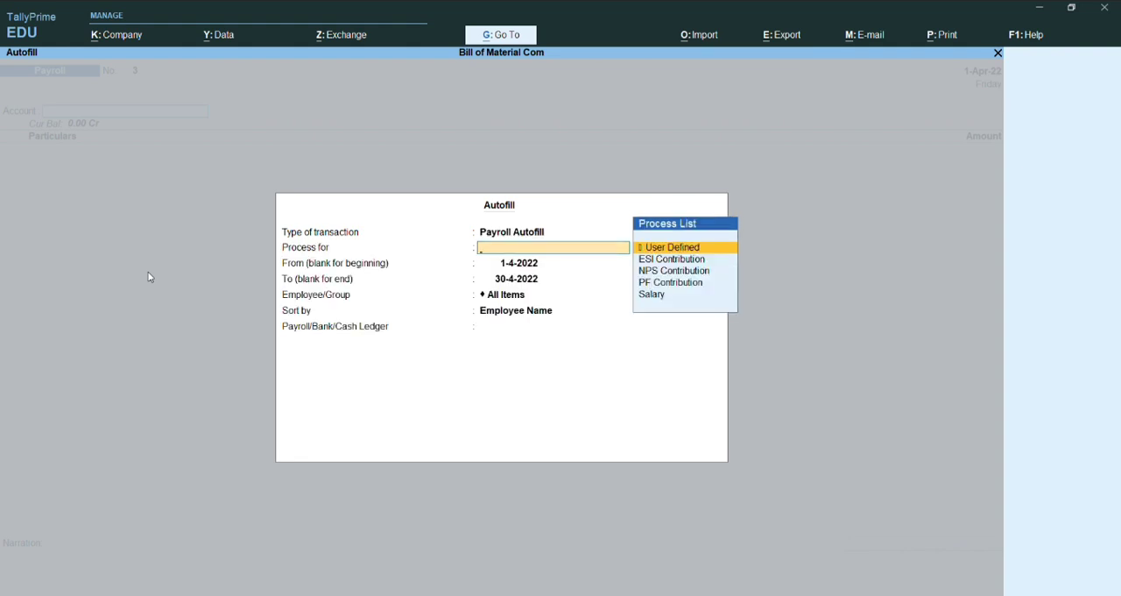
{"action": "key", "text": "Down"}
{"action": "key", "text": "Down"}
{"action": "key", "text": "Down"}
{"action": "key", "text": "Down"}
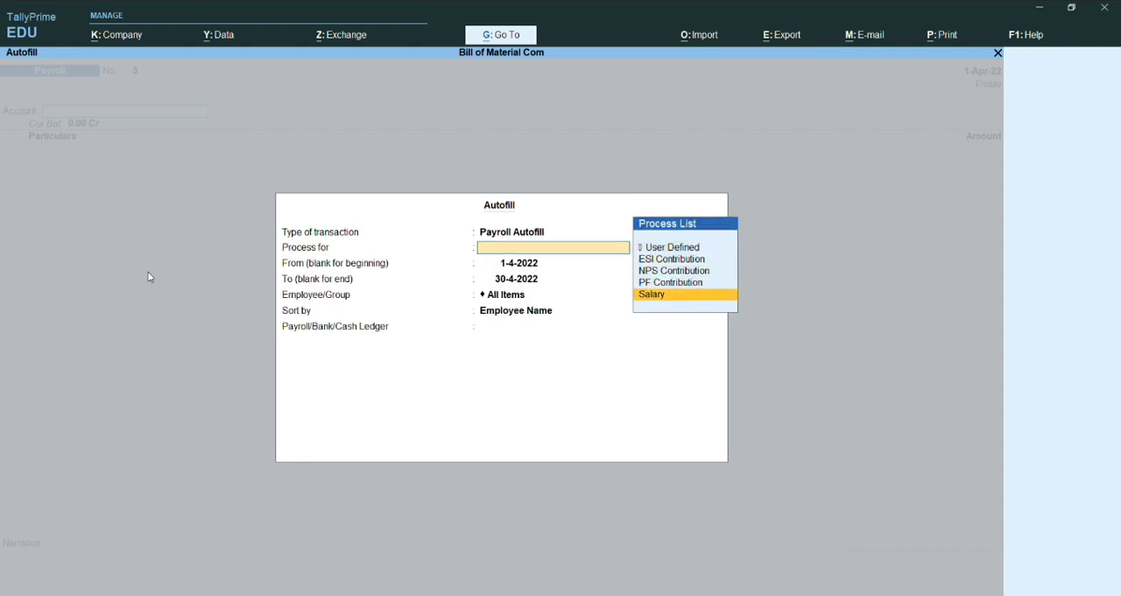
{"action": "key", "text": "Up"}
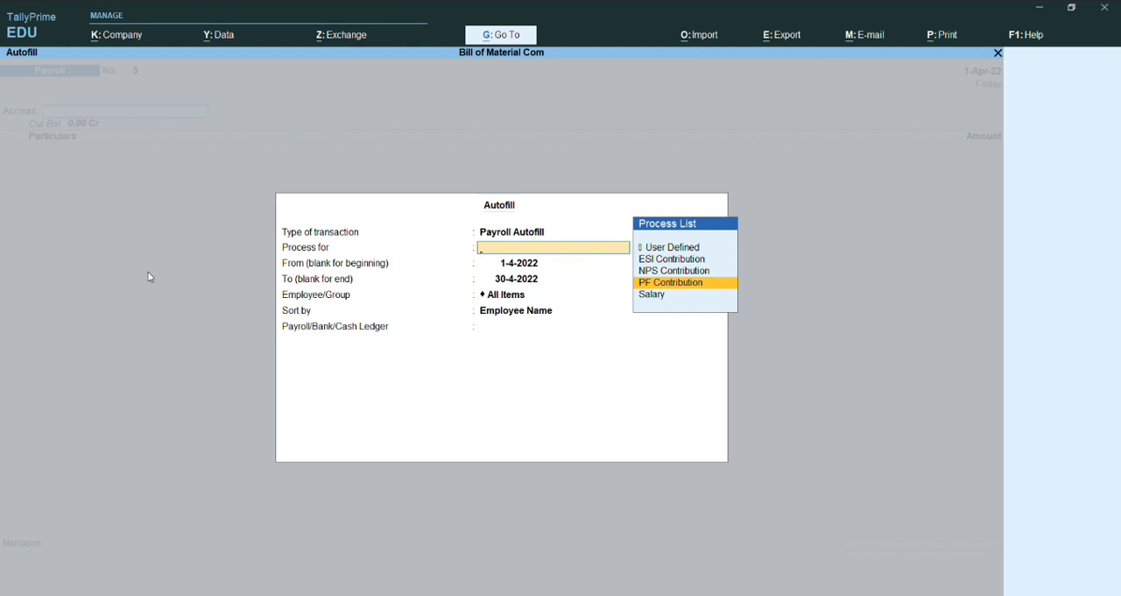
{"action": "key", "text": "Return"}
{"action": "key", "text": "Return"}
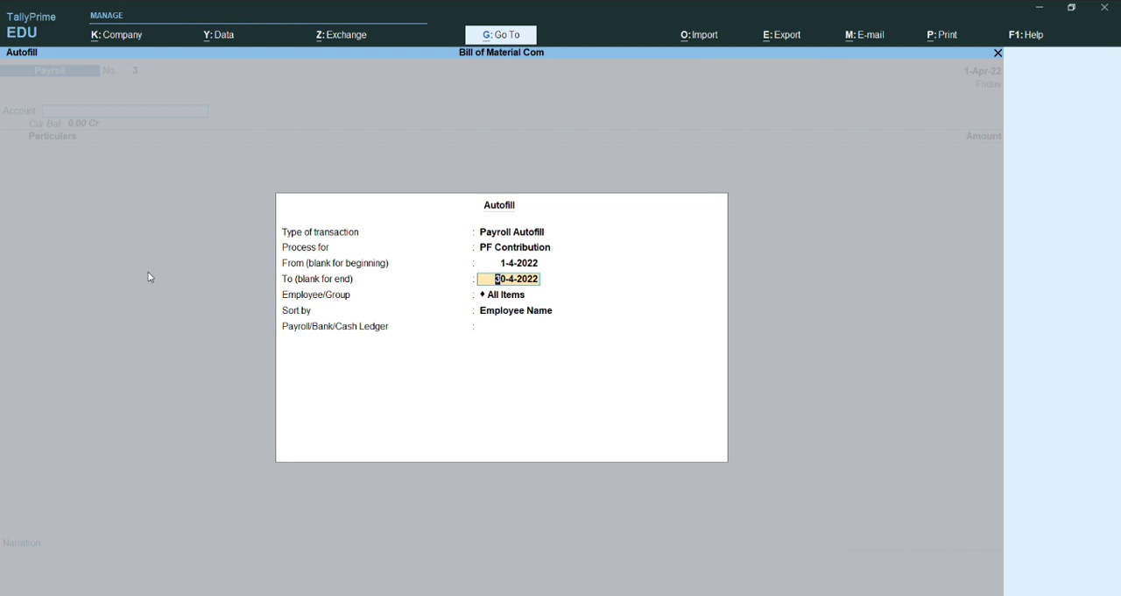
{"action": "key", "text": "Escape"}
{"action": "key", "text": "Escape"}
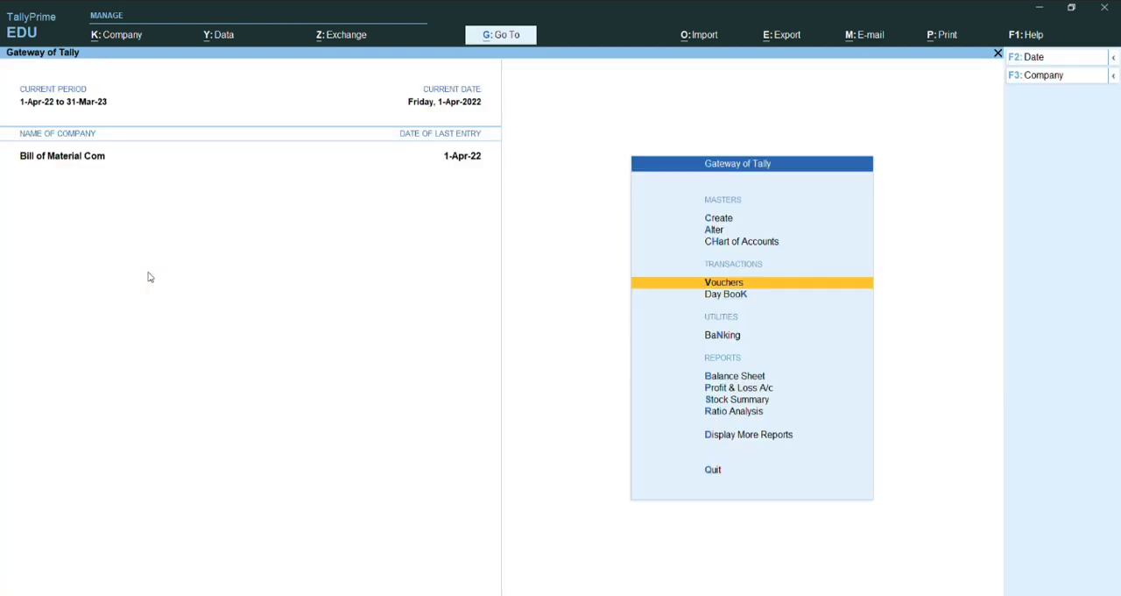
Step: Display the Pay Slip of the Machenical Department employee from the payroll reports
{"action": "key", "text": "d"}
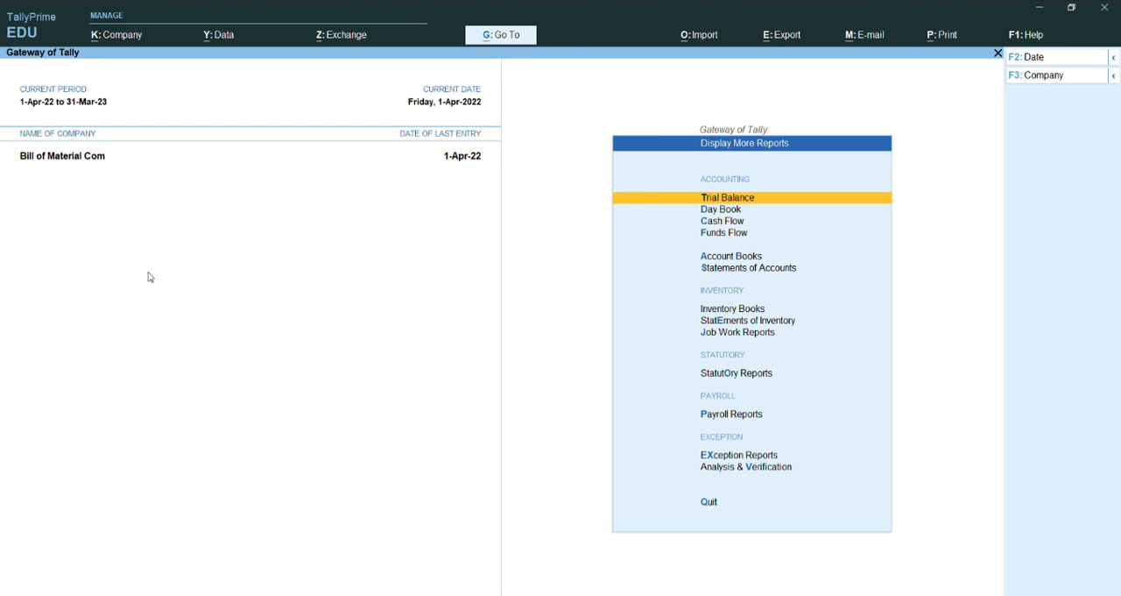
{"action": "key", "text": "p"}
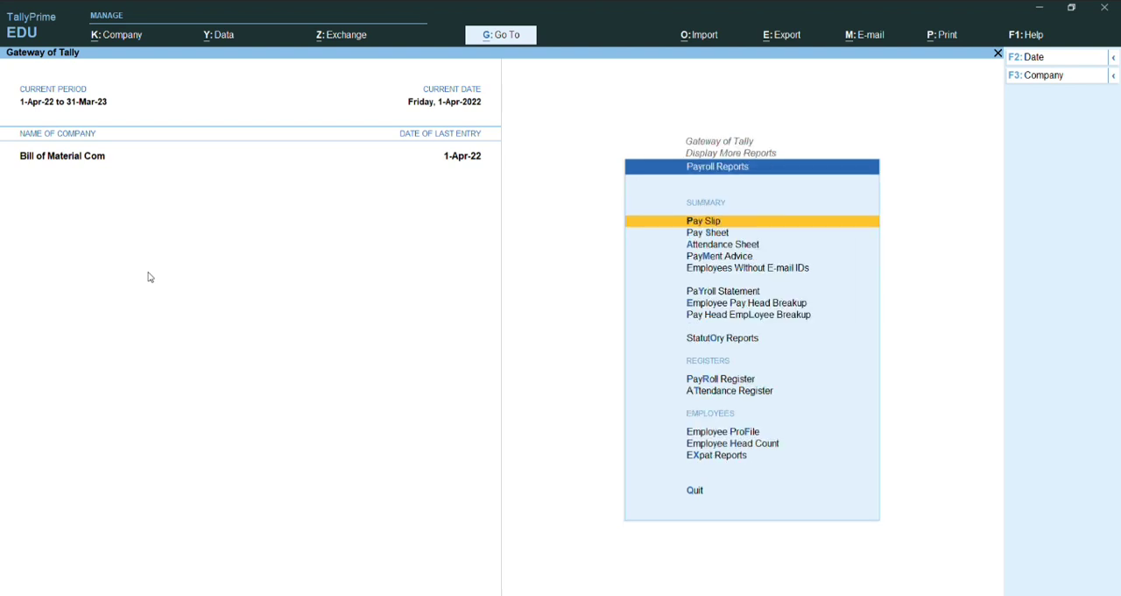
{"action": "key", "text": "o"}
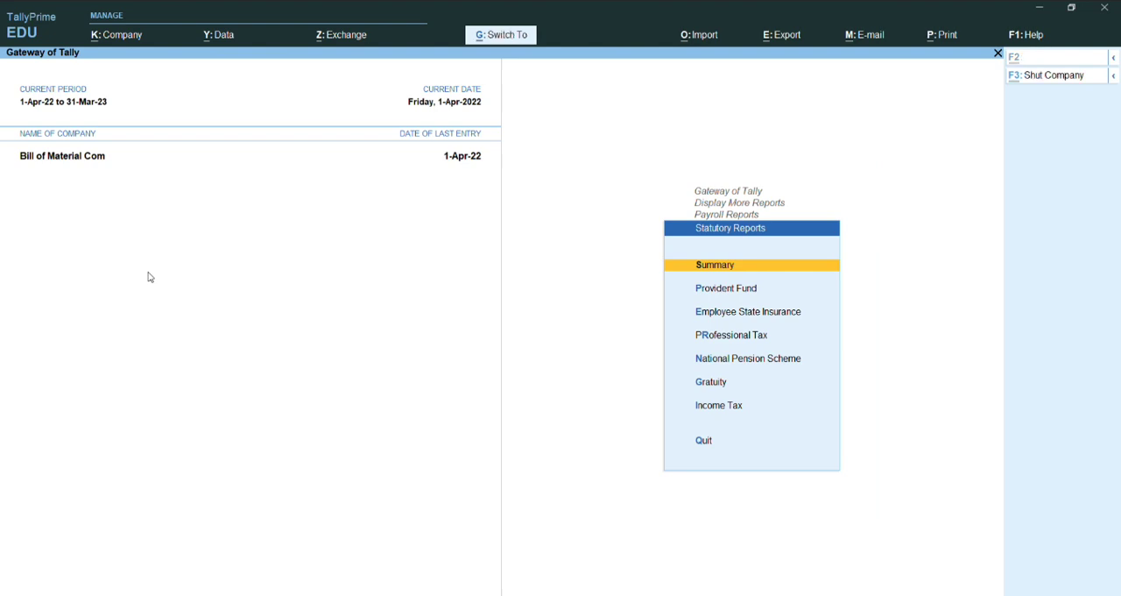
{"action": "key", "text": "Escape"}
{"action": "key", "text": "Up"}
{"action": "key", "text": "Up"}
{"action": "key", "text": "Up"}
{"action": "key", "text": "Up"}
{"action": "key", "text": "Up"}
{"action": "key", "text": "Up"}
{"action": "key", "text": "Up"}
{"action": "key", "text": "Up"}
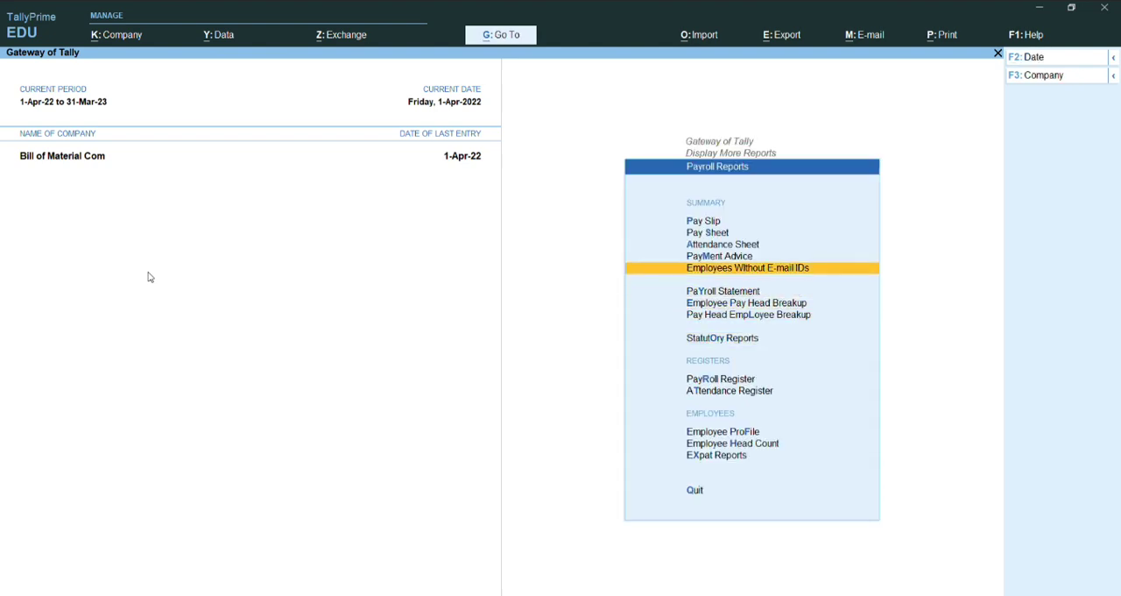
{"action": "key", "text": "Return"}
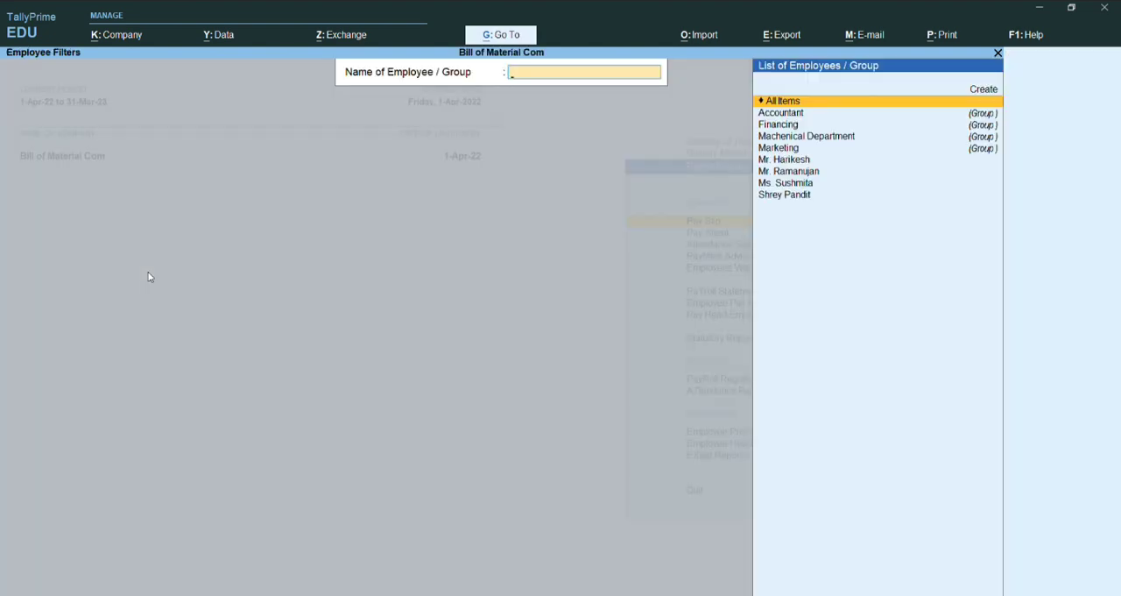
{"action": "key", "text": "Down"}
{"action": "key", "text": "Down"}
{"action": "key", "text": "Down"}
{"action": "key", "text": "Down"}
{"action": "key", "text": "Down"}
{"action": "key", "text": "Down"}
{"action": "key", "text": "Down"}
{"action": "key", "text": "Down"}
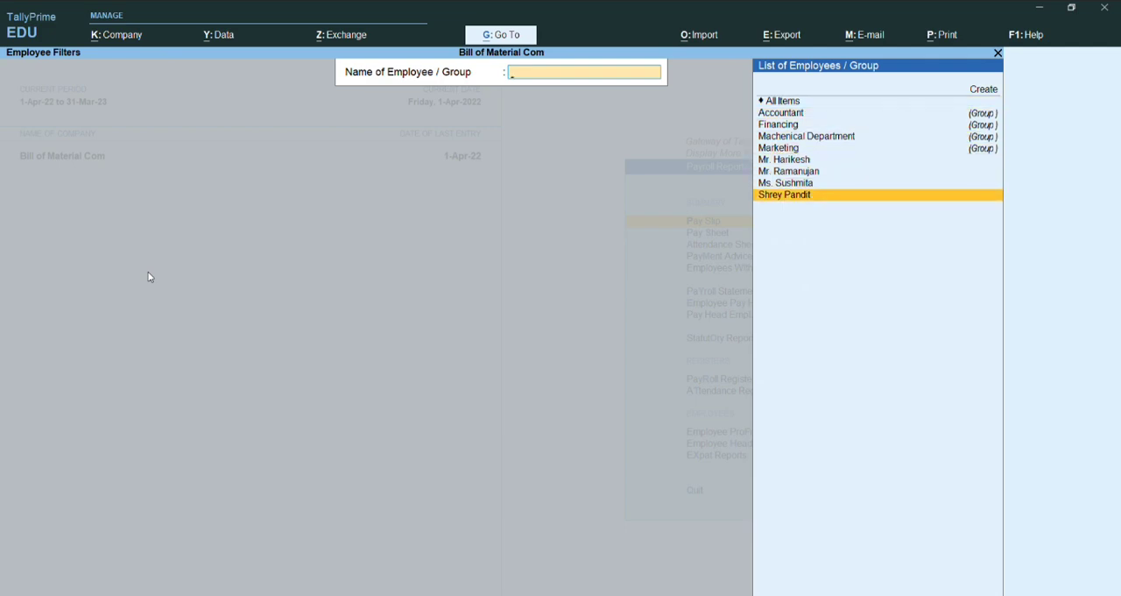
{"action": "key", "text": "Return"}
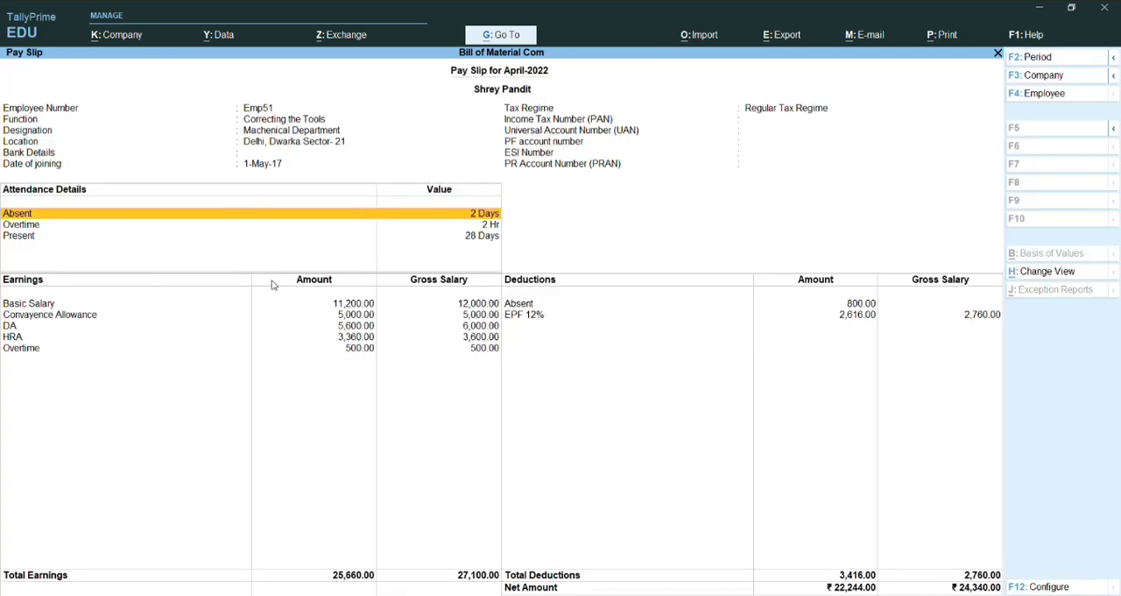